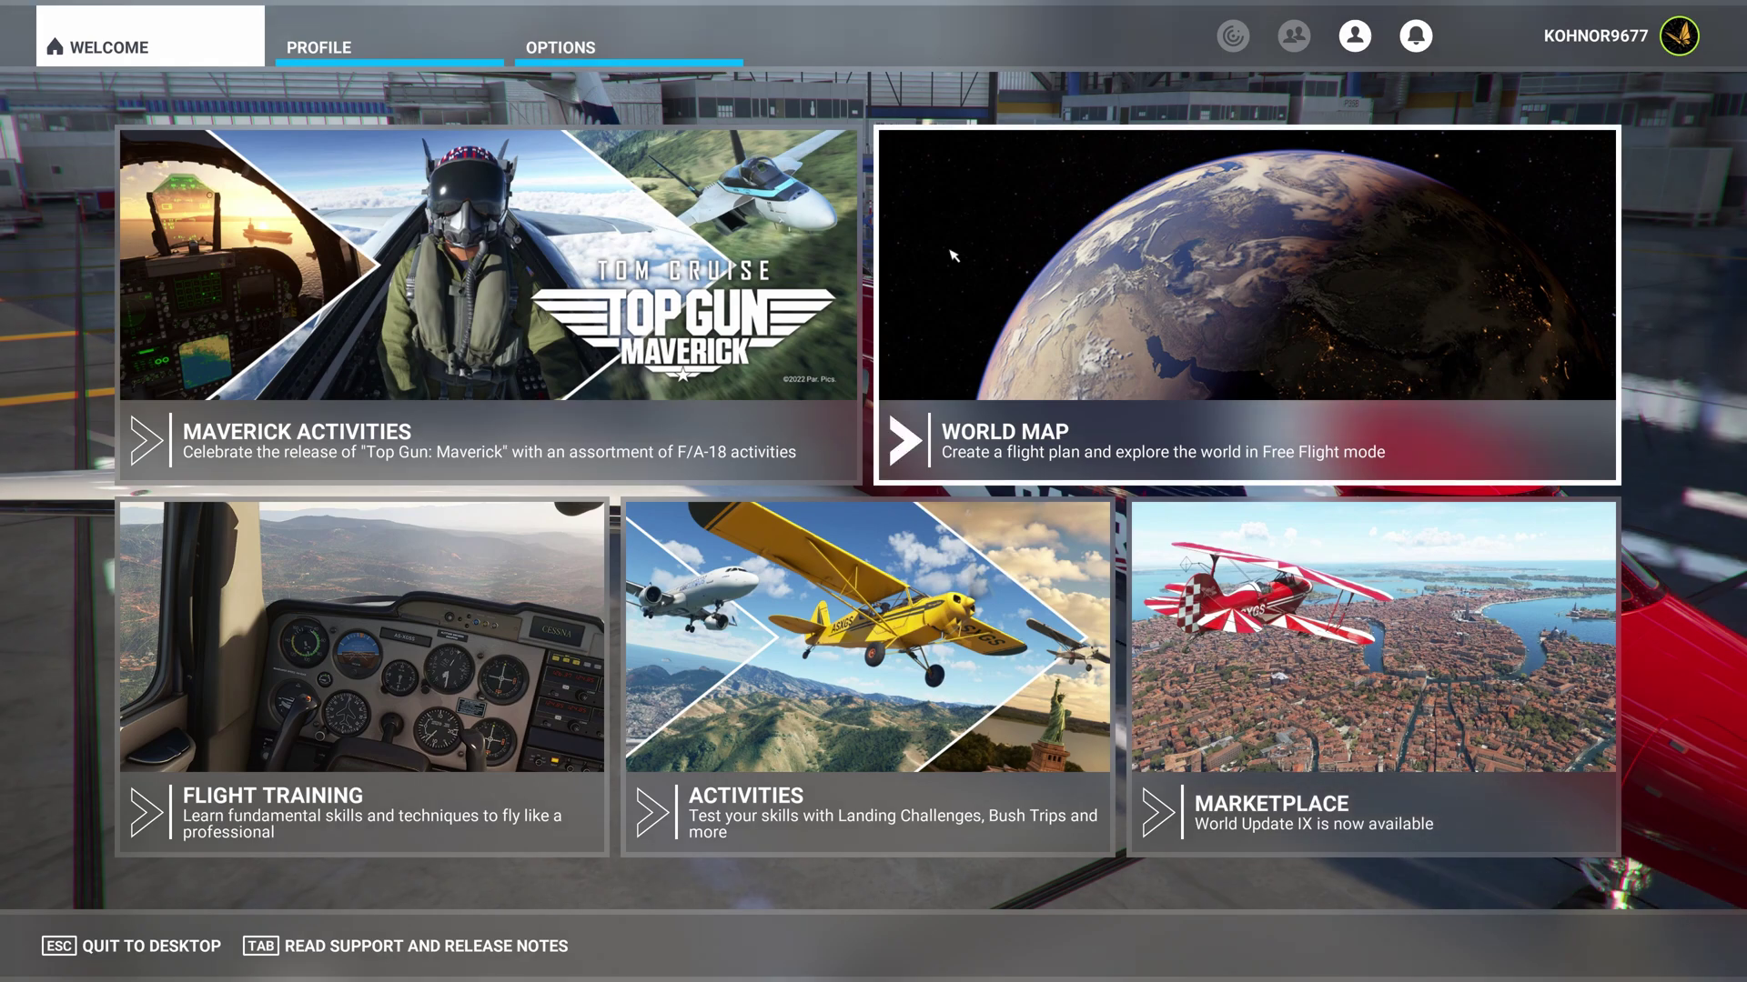
- Turn Developer Mode on in General Options > Developers and save the setting
click(603, 49)
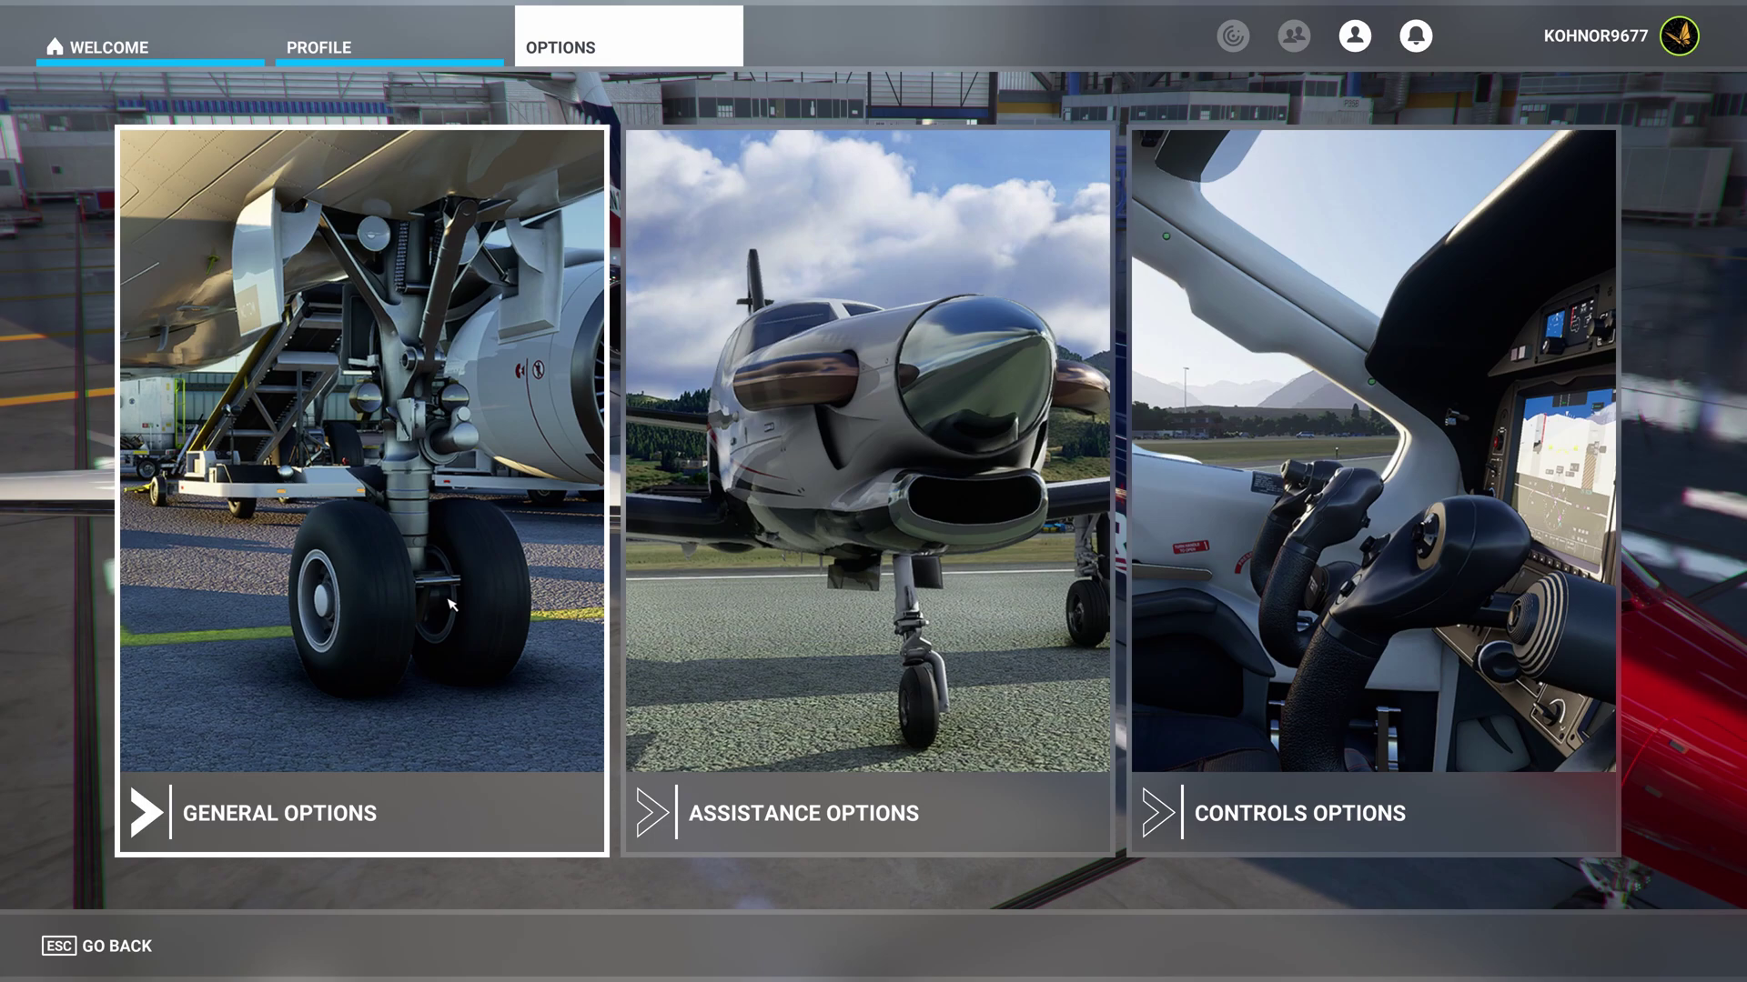
click(486, 496)
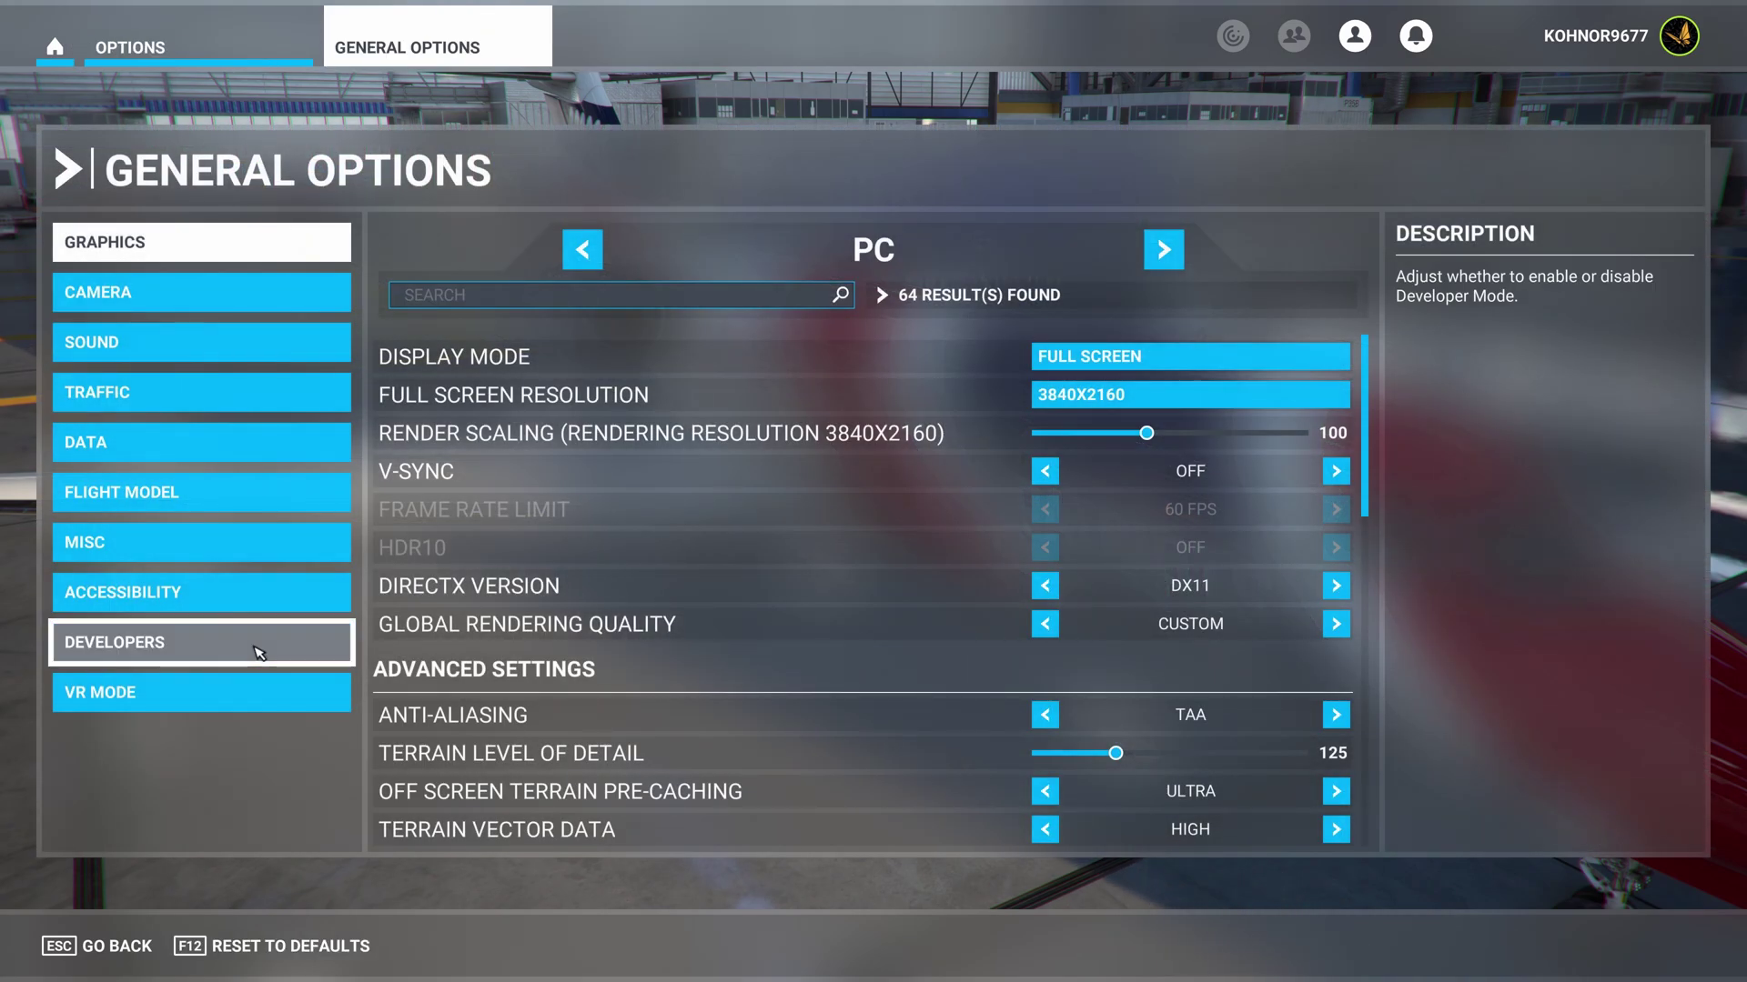
click(264, 648)
click(1354, 309)
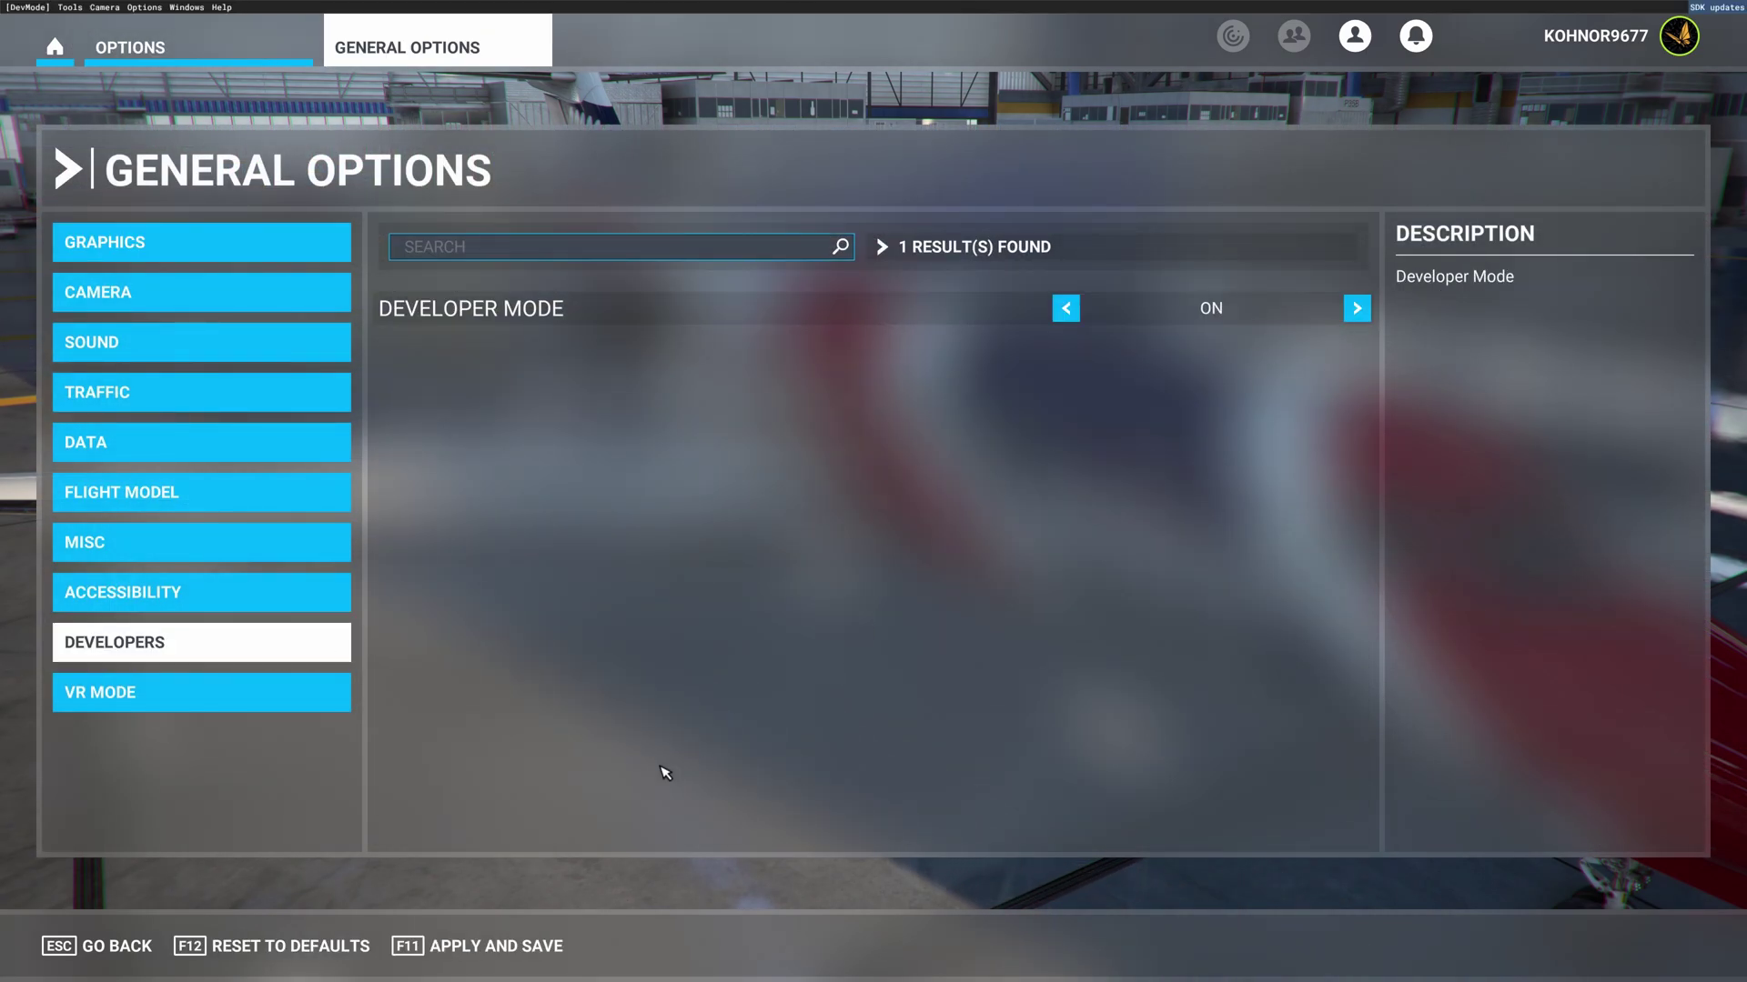
click(487, 946)
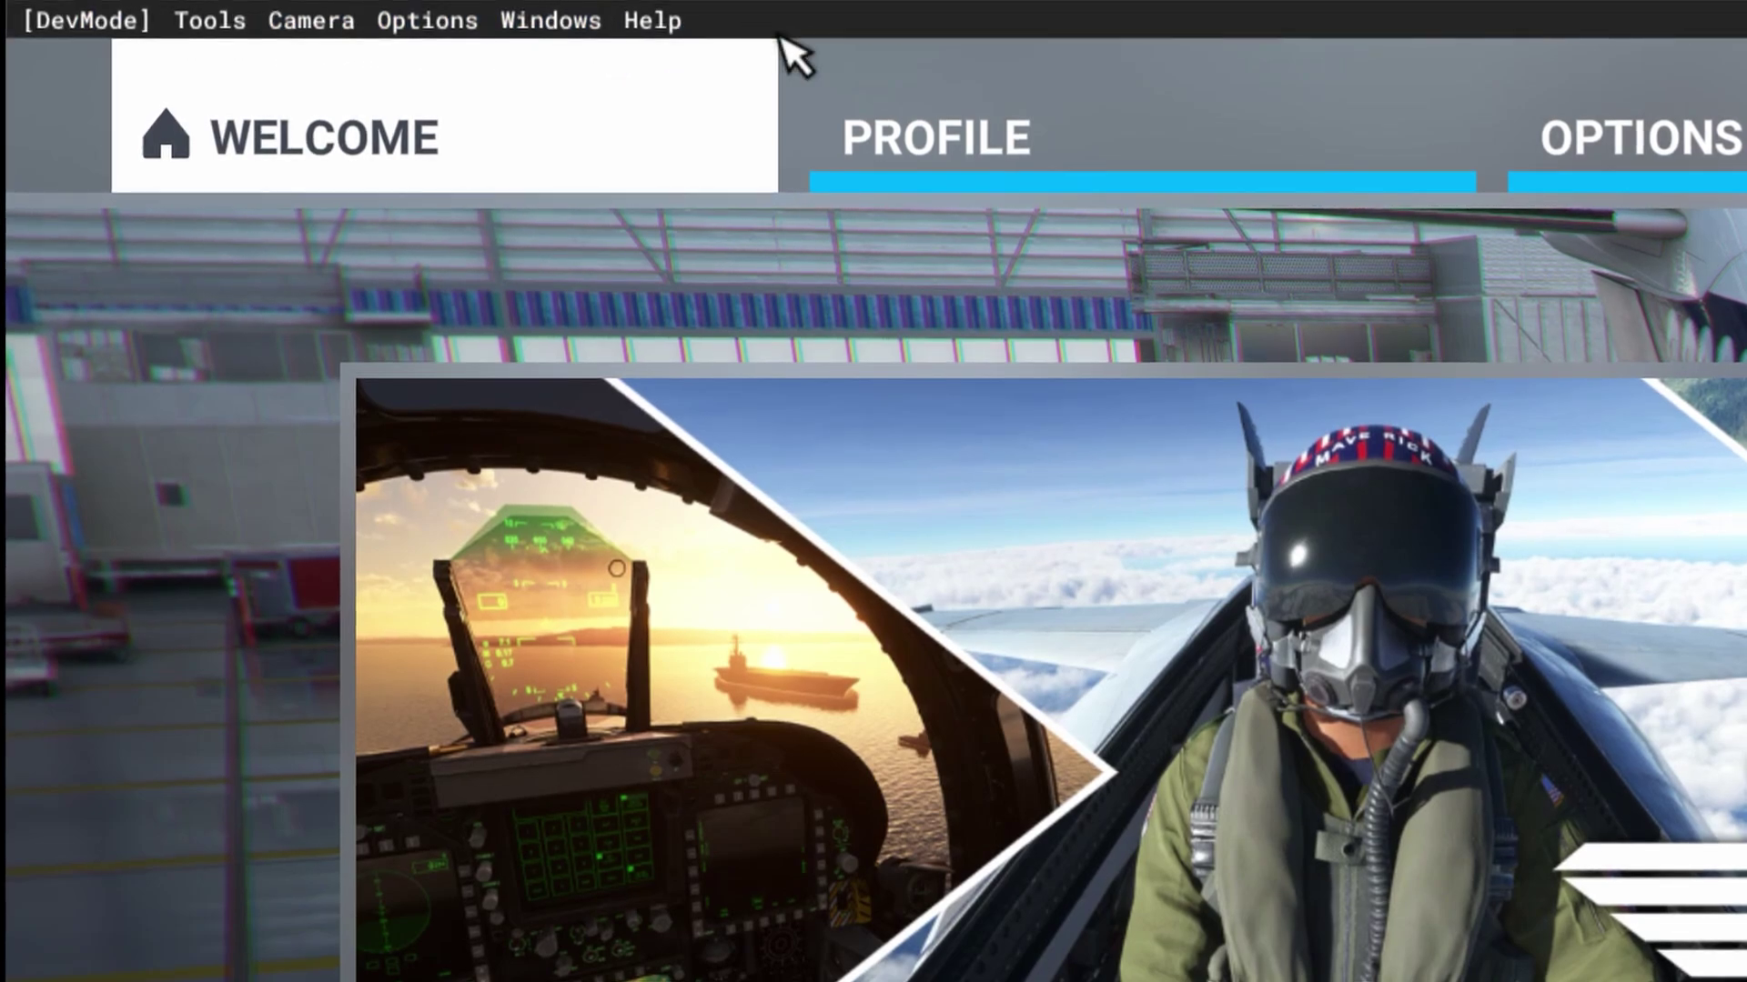
- Download the SDK samples installer from Help > Samples
click(648, 25)
mouse_move(751, 265)
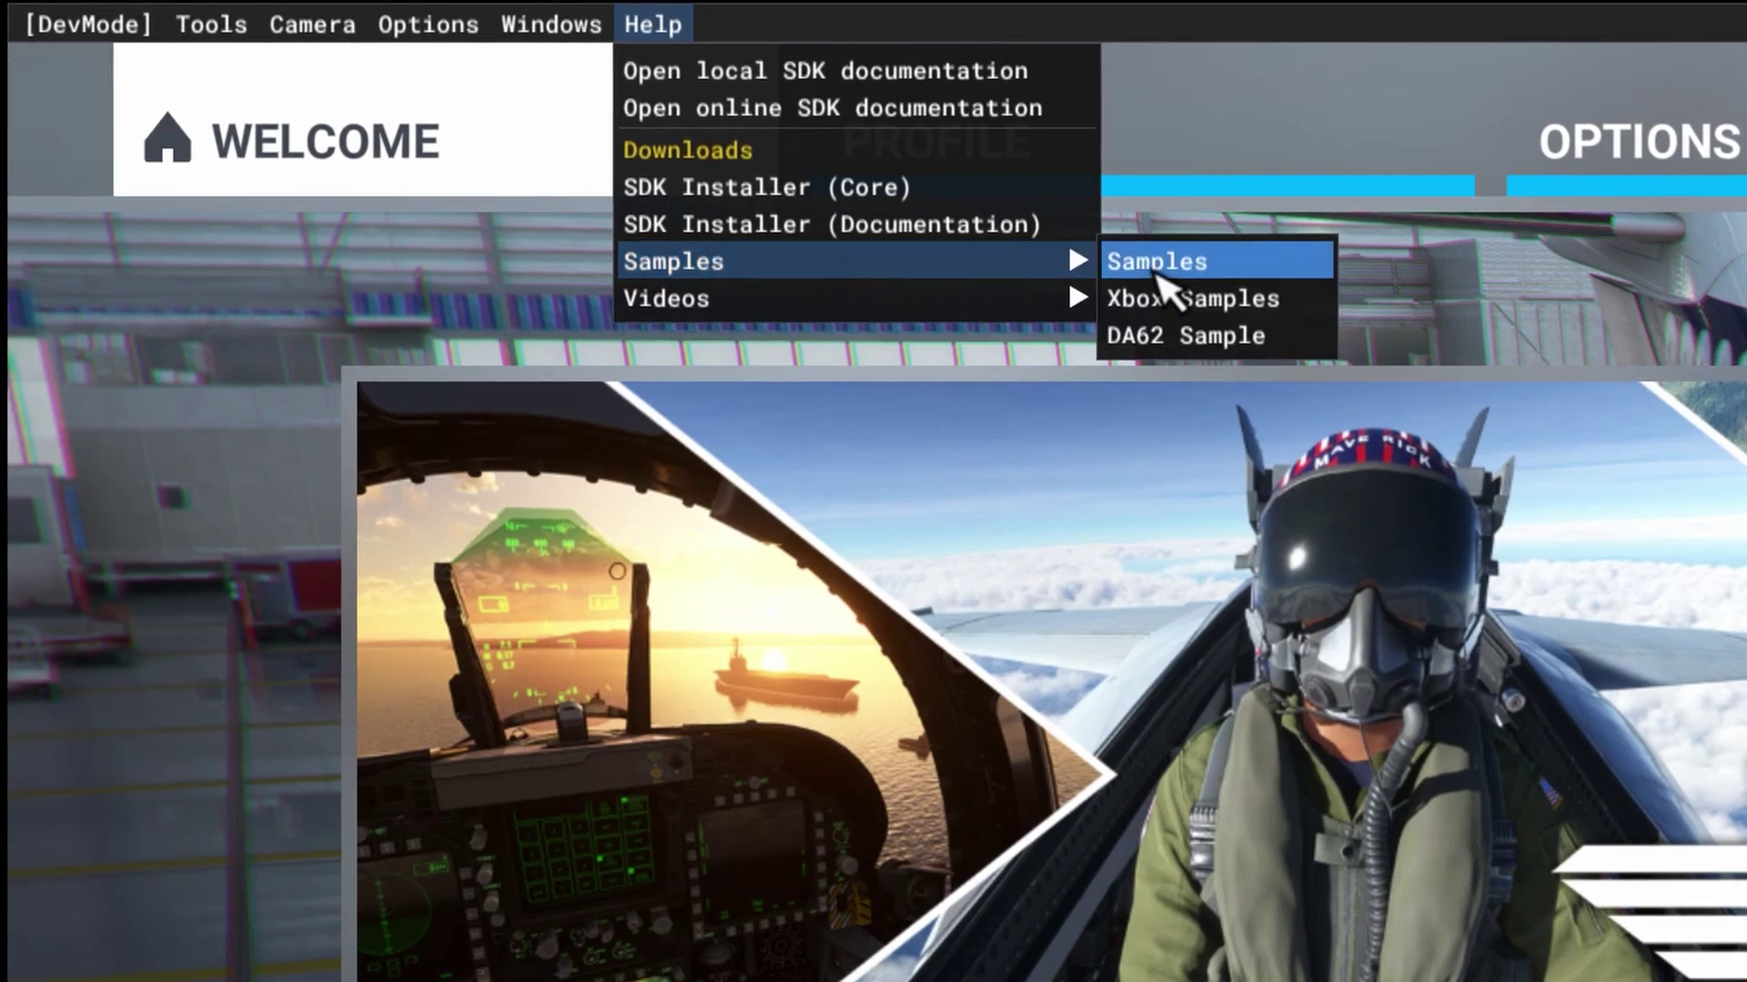
click(1155, 263)
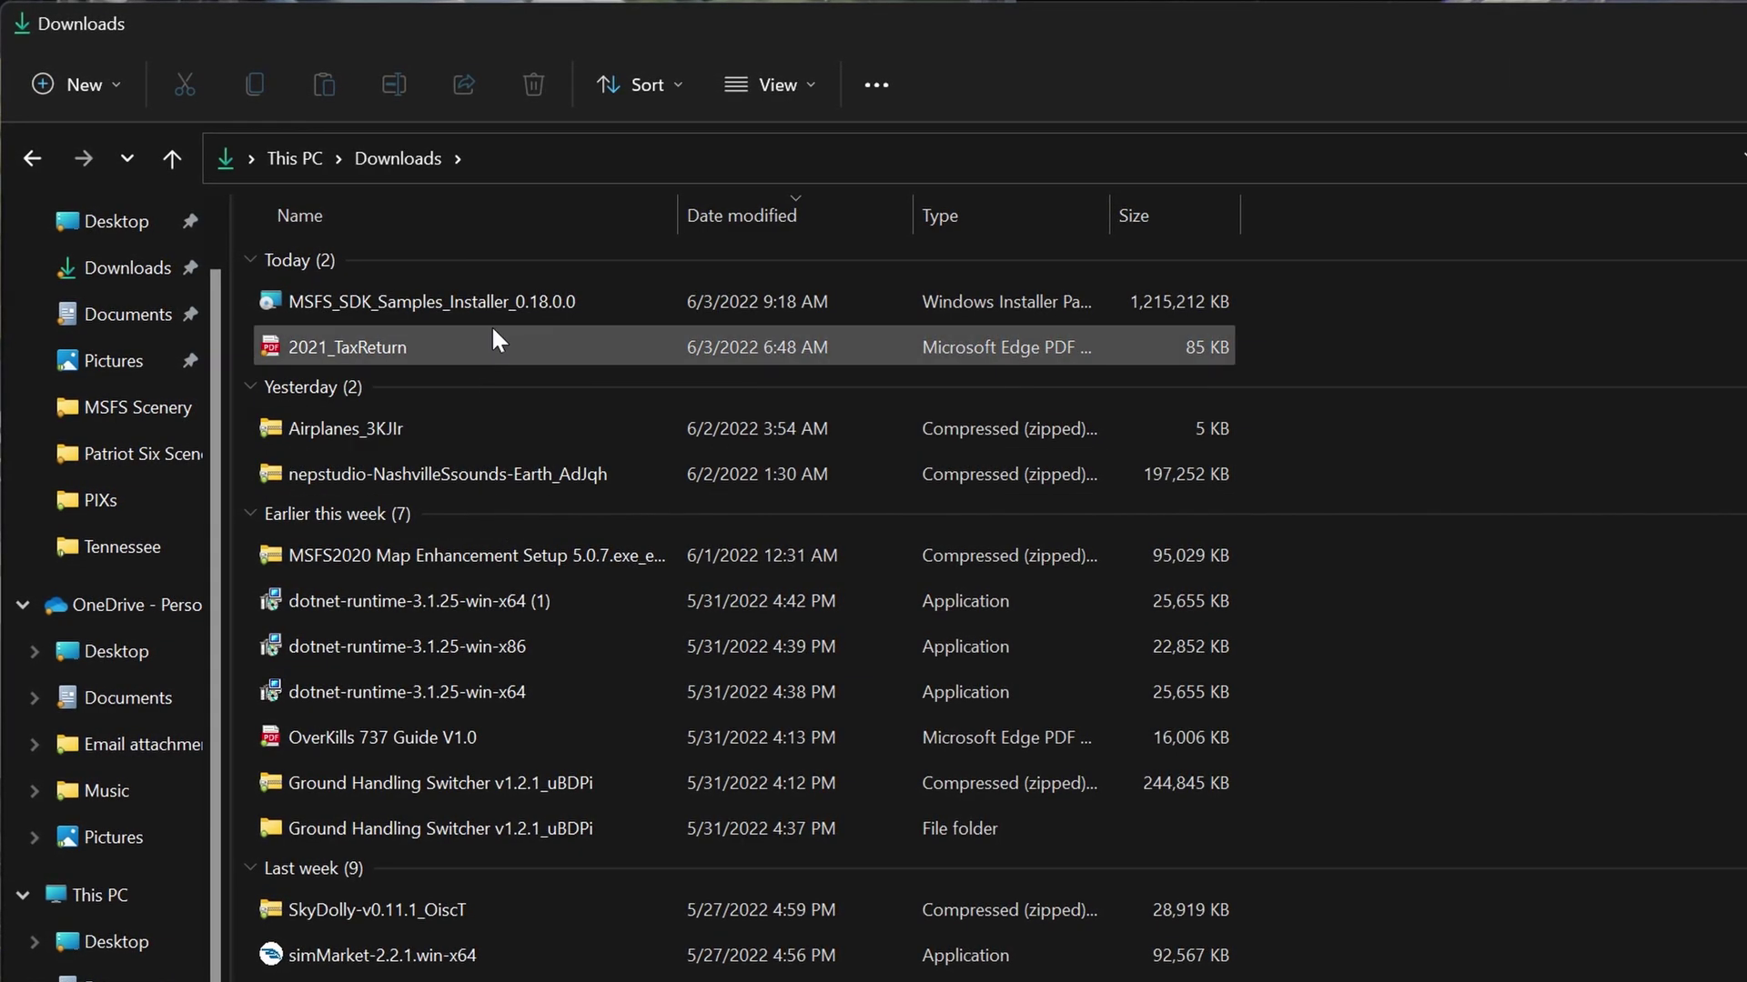
- Run MSFS_SDK_Samples_Installer_0.18.0.0 through Change to install the samples, then close the wizard
double_click(483, 302)
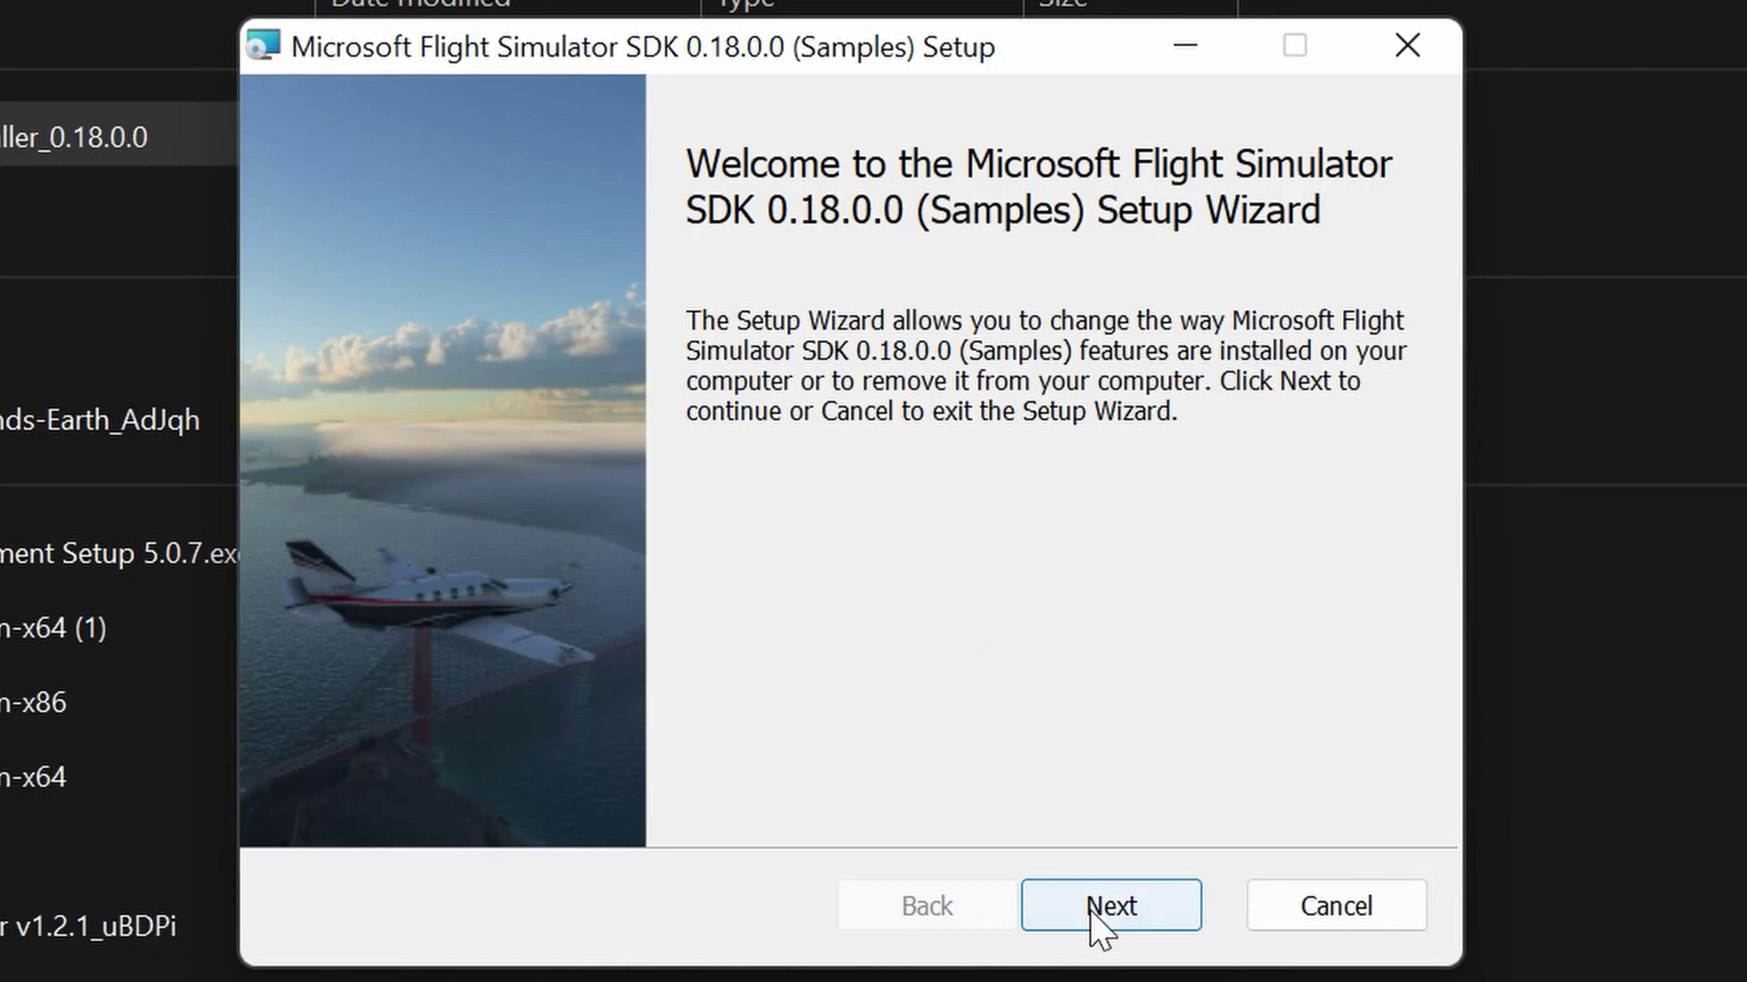
click(1092, 913)
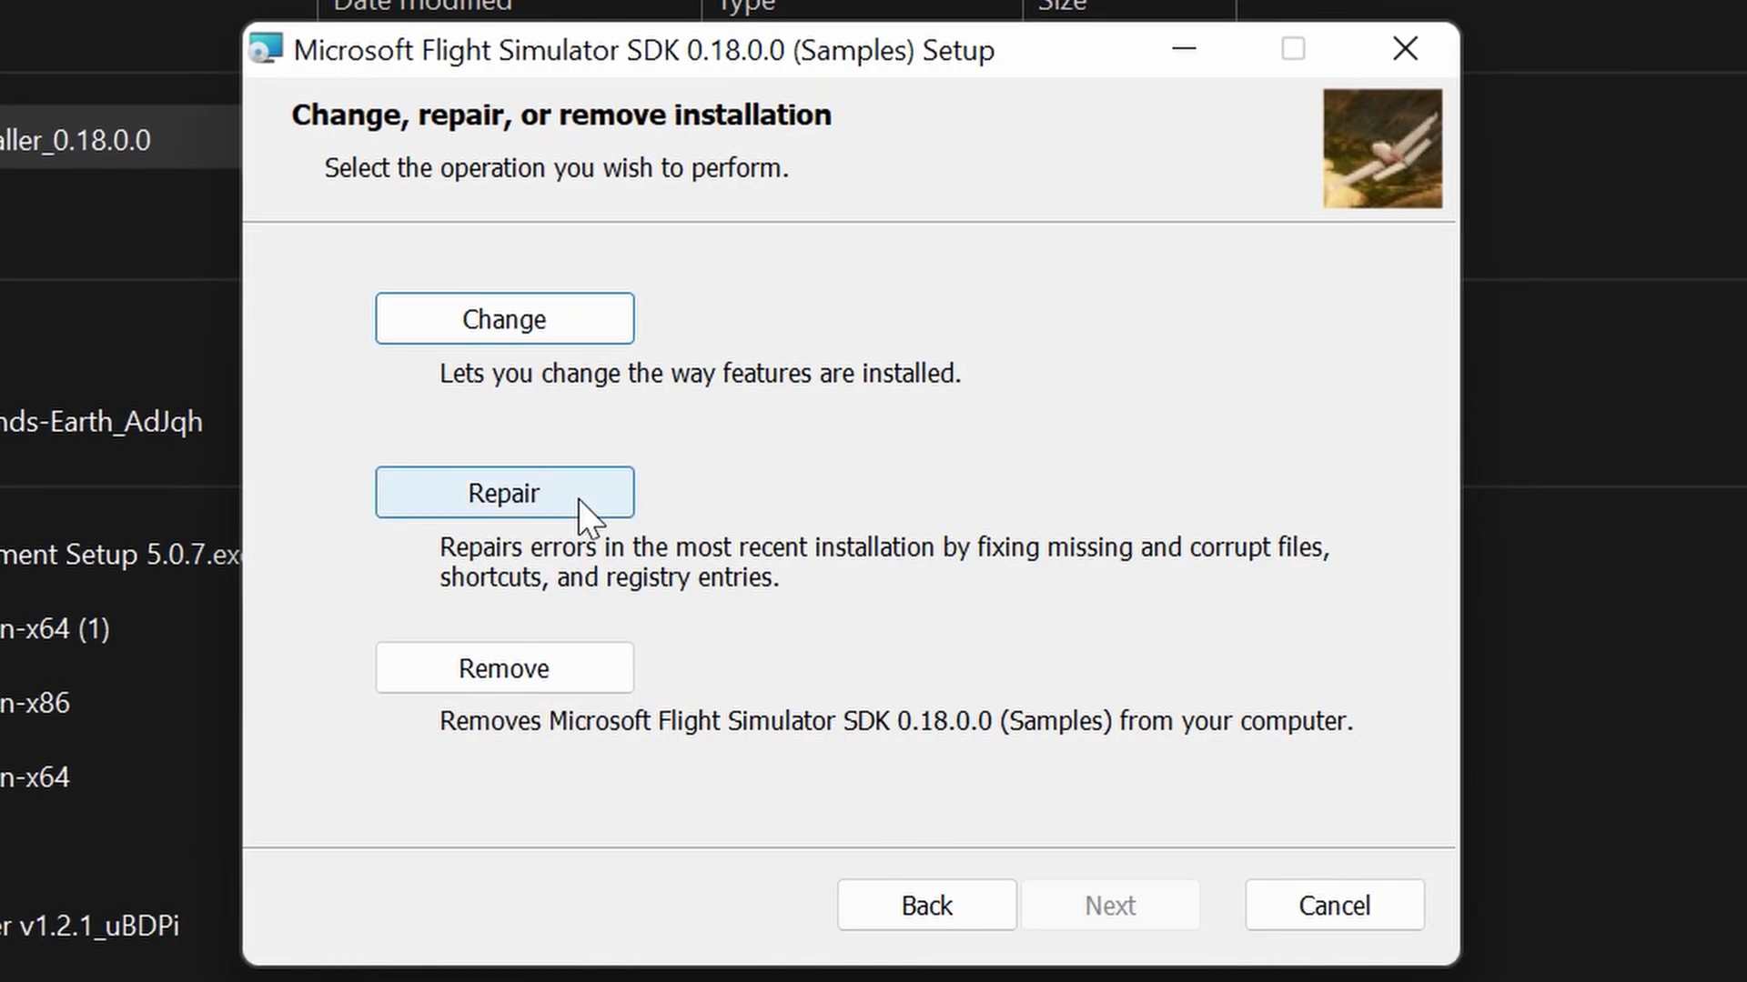
click(549, 338)
click(1139, 915)
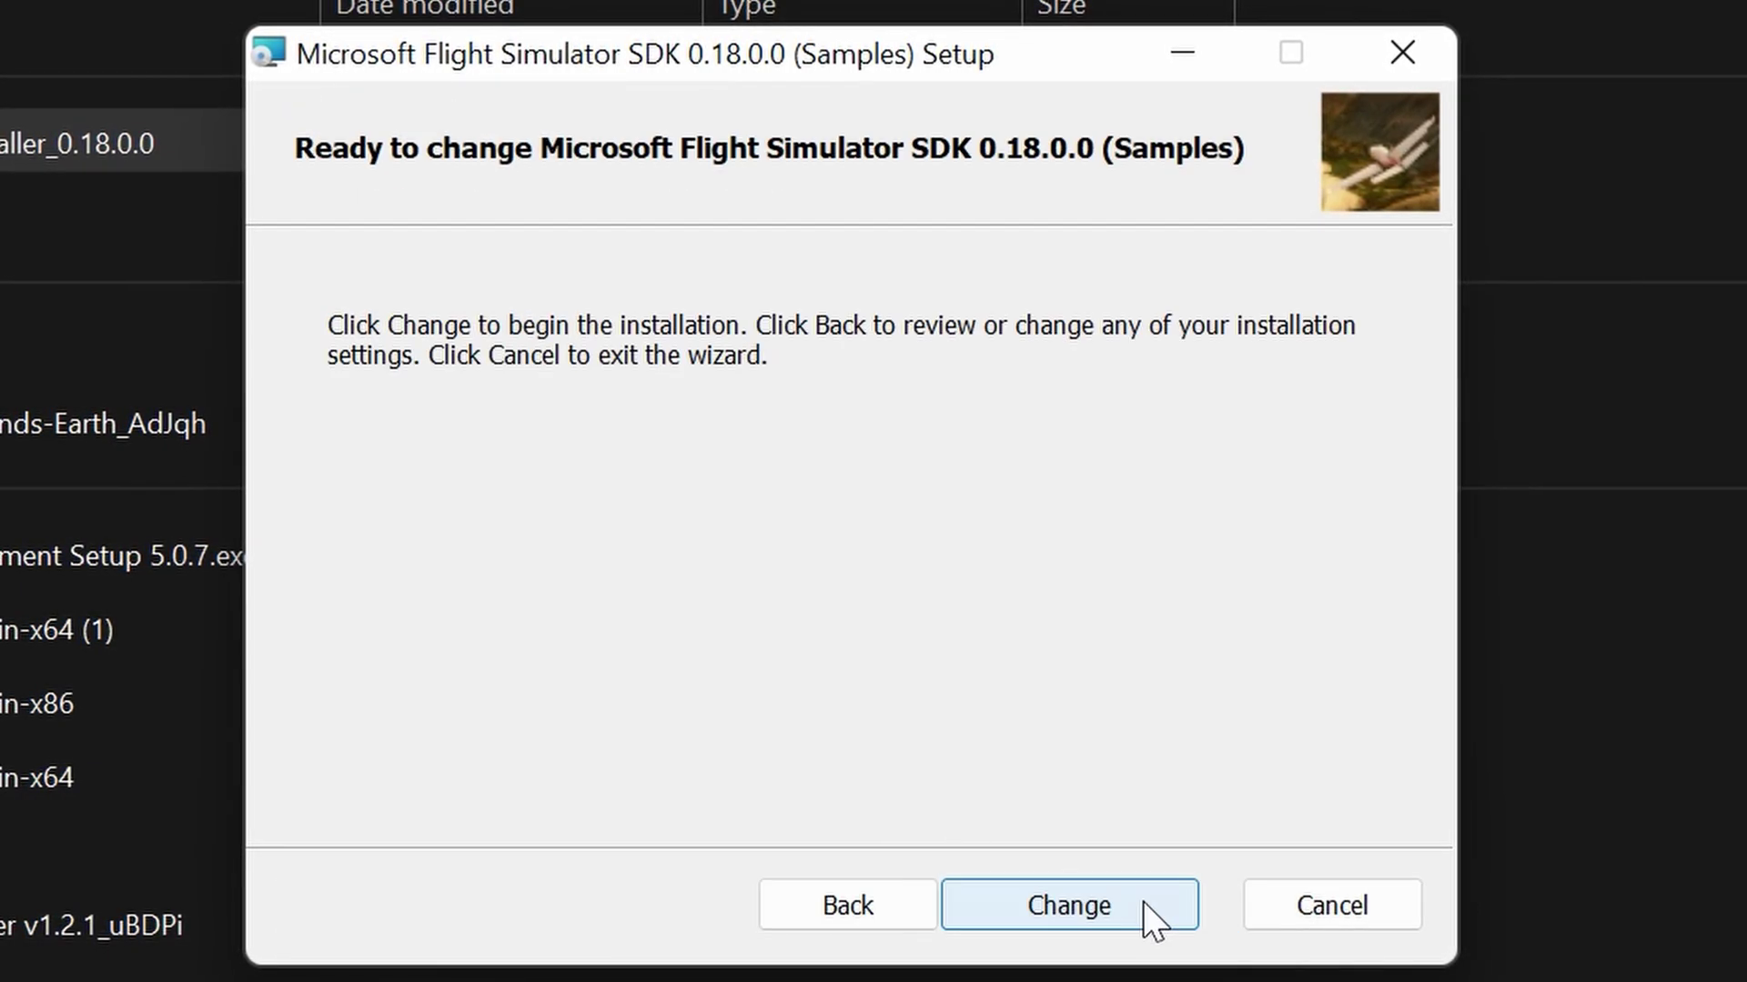
click(1137, 905)
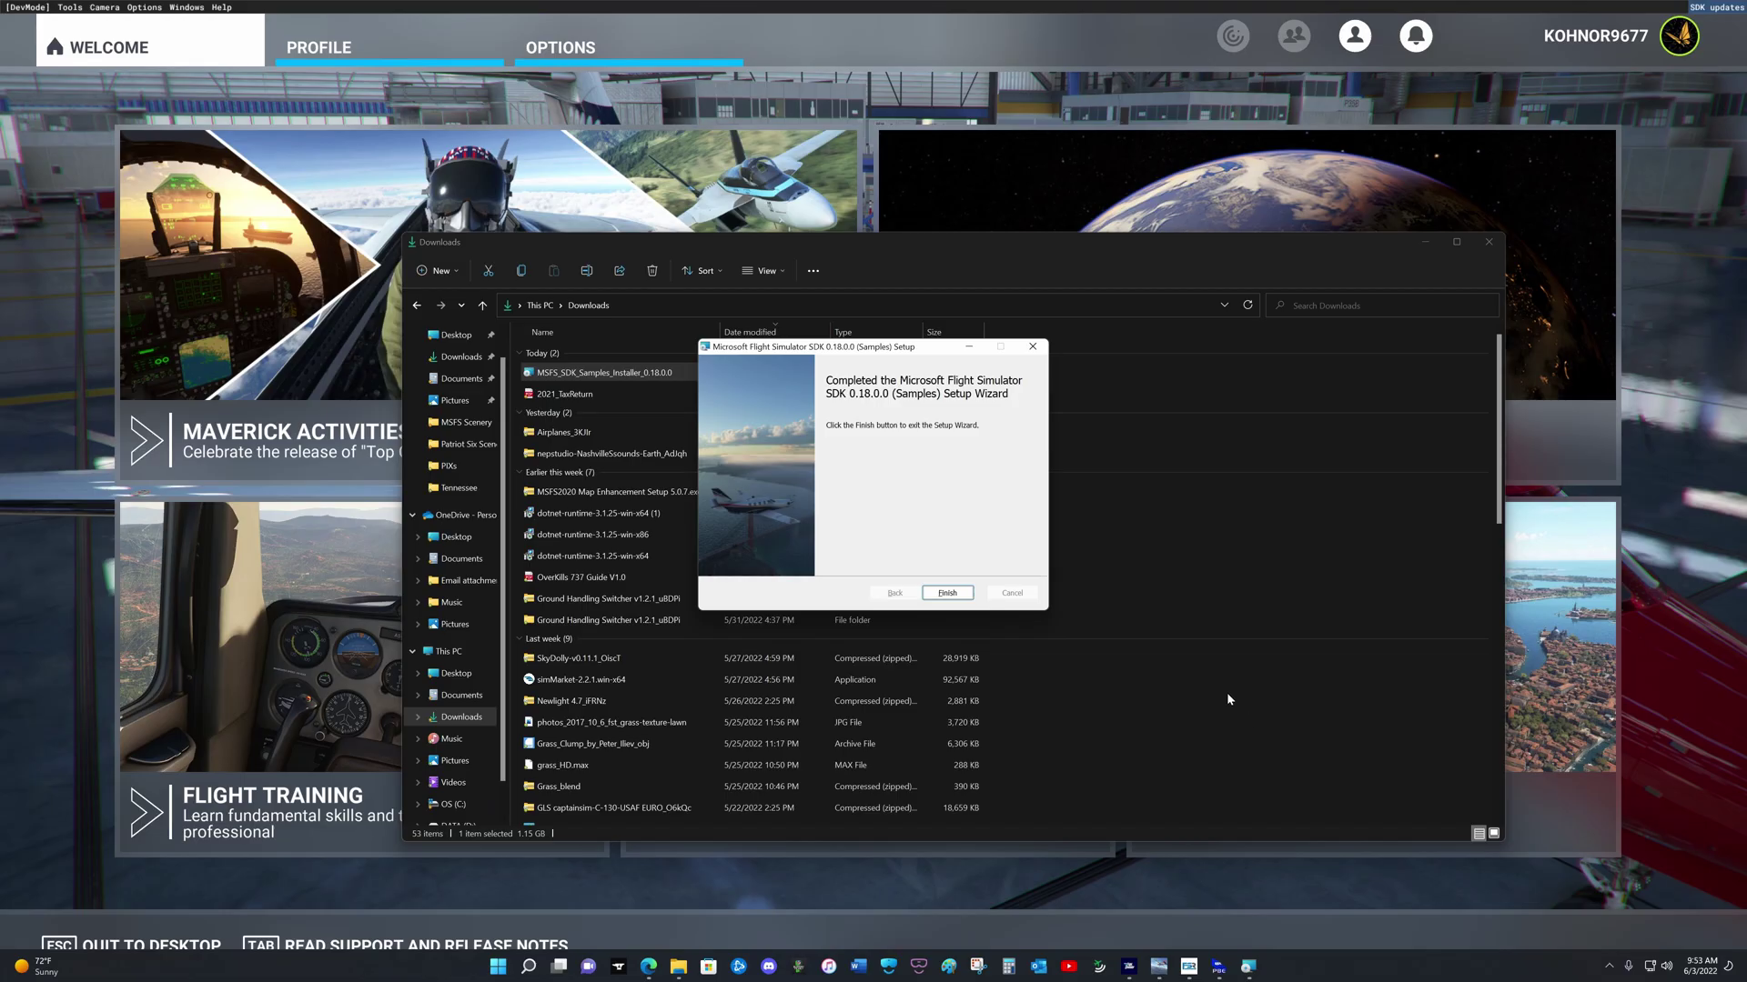
key(Return)
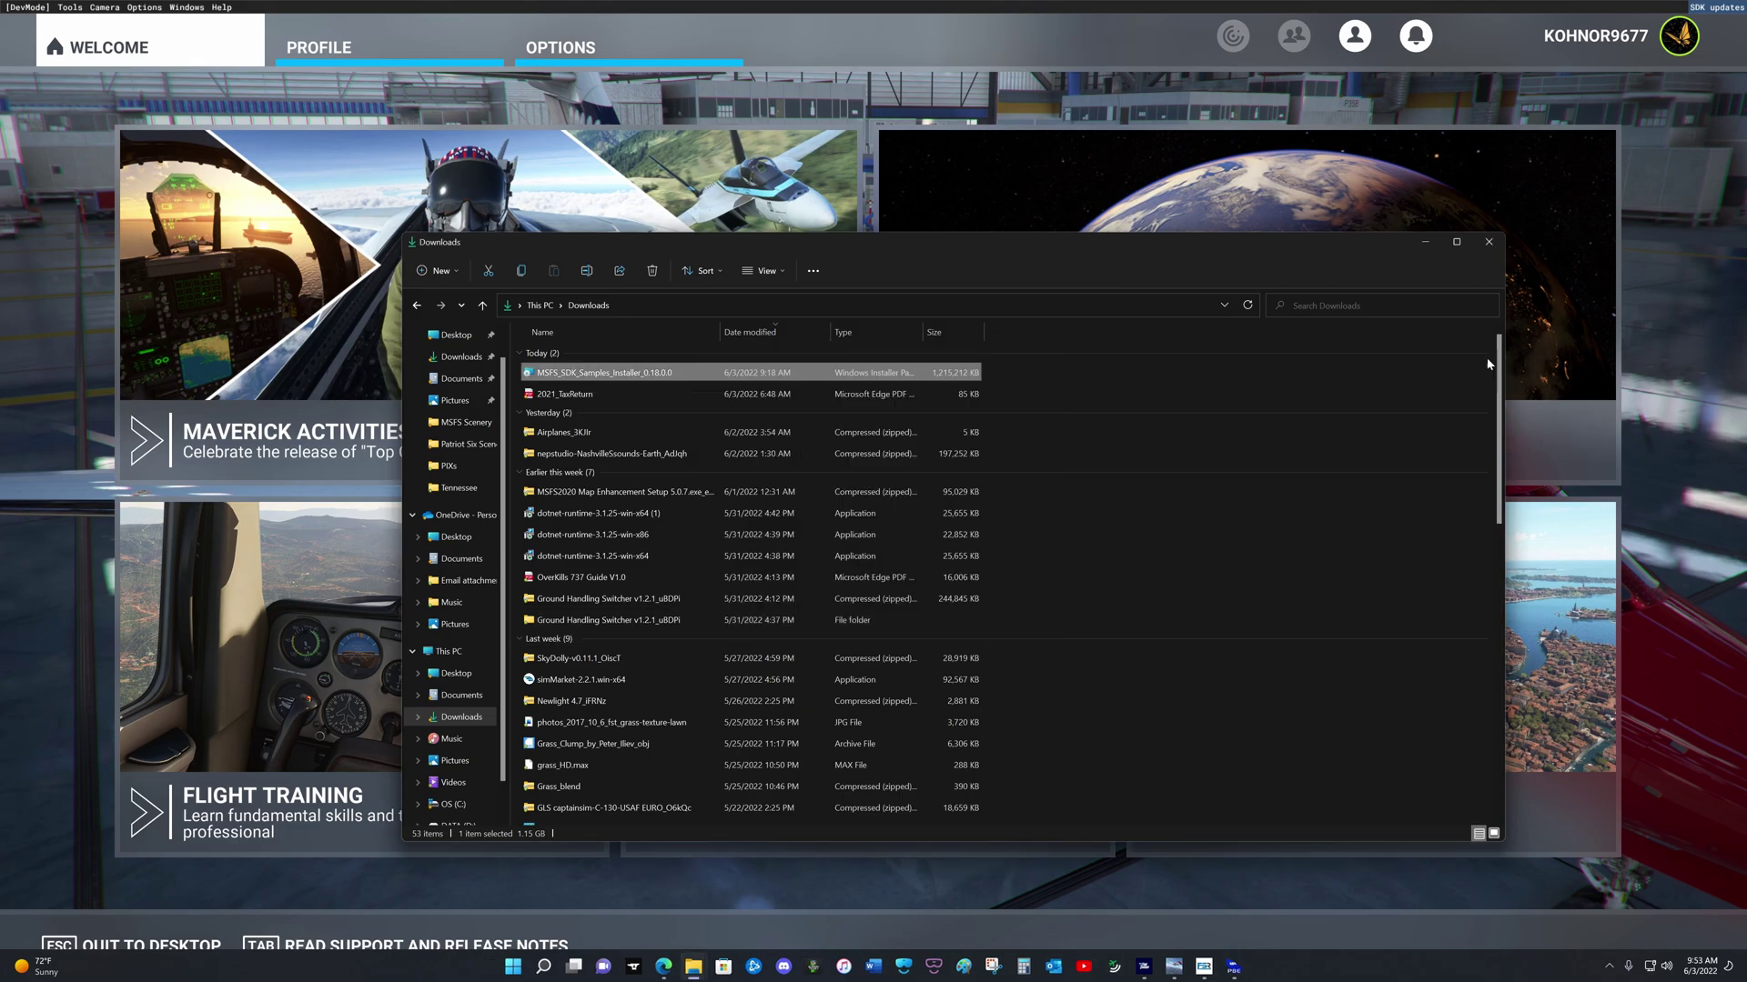
- Copy SimpleScenery from C:\MSFS SDK\Samples and paste it into Patriot Six Scenery Files
key(alt+Up)
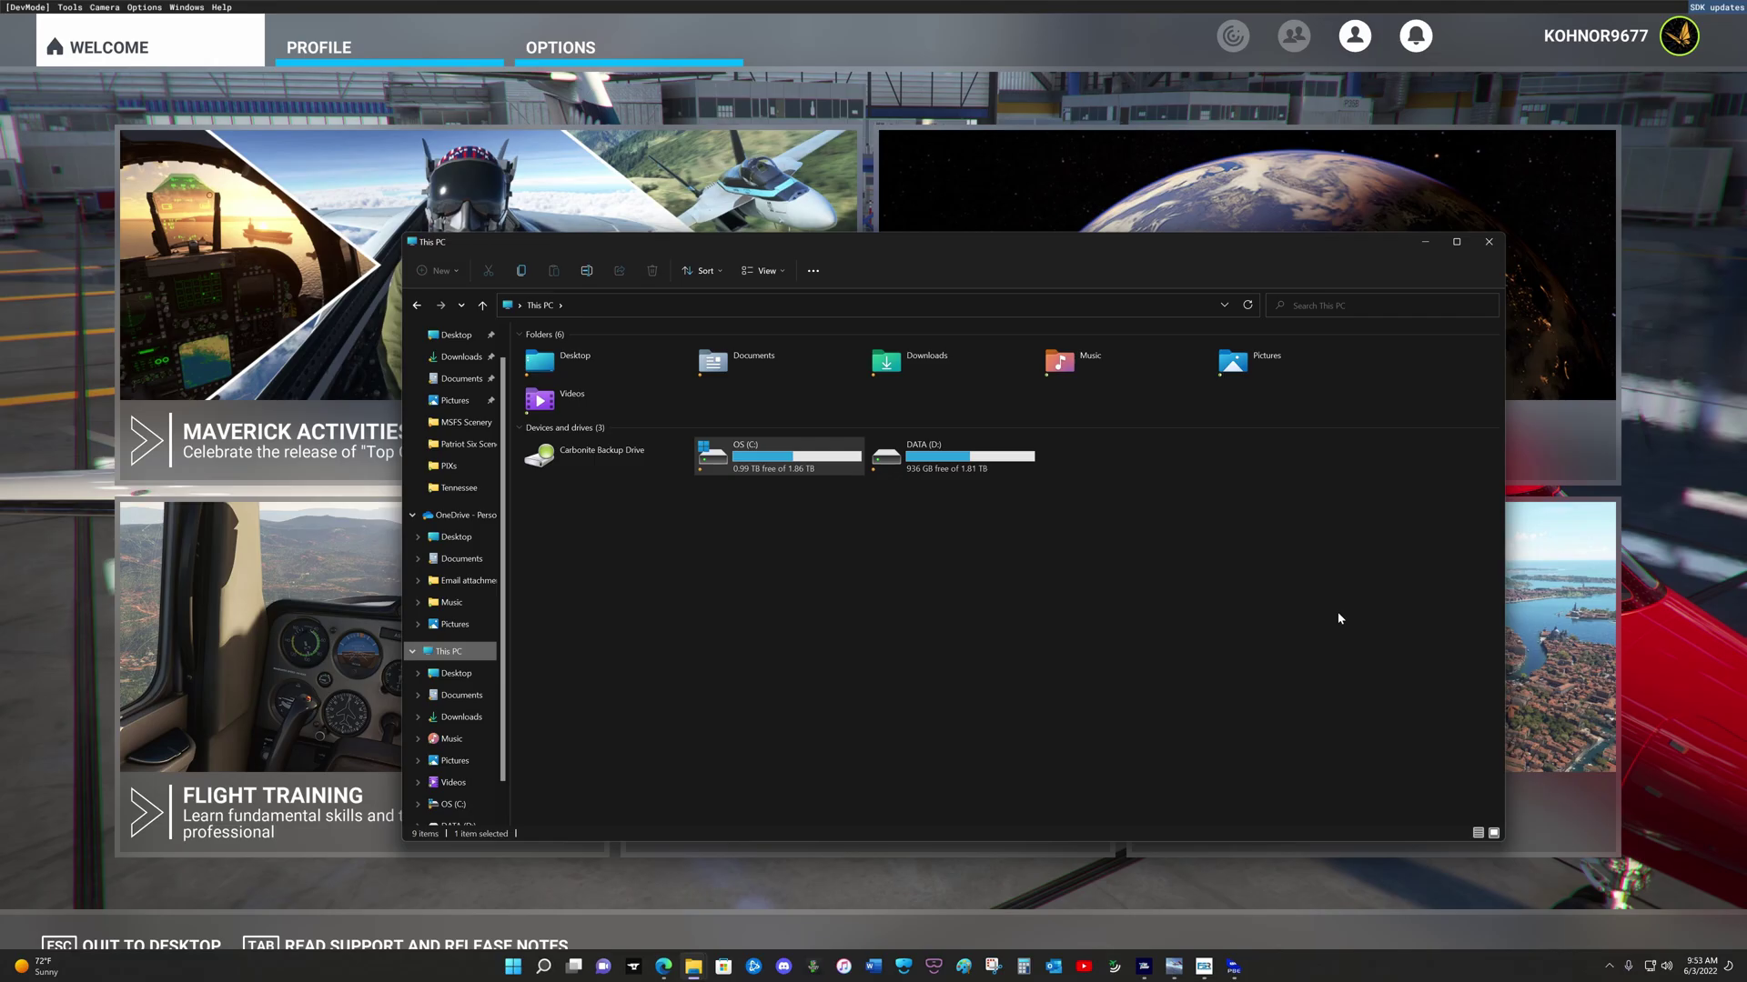
key(Return)
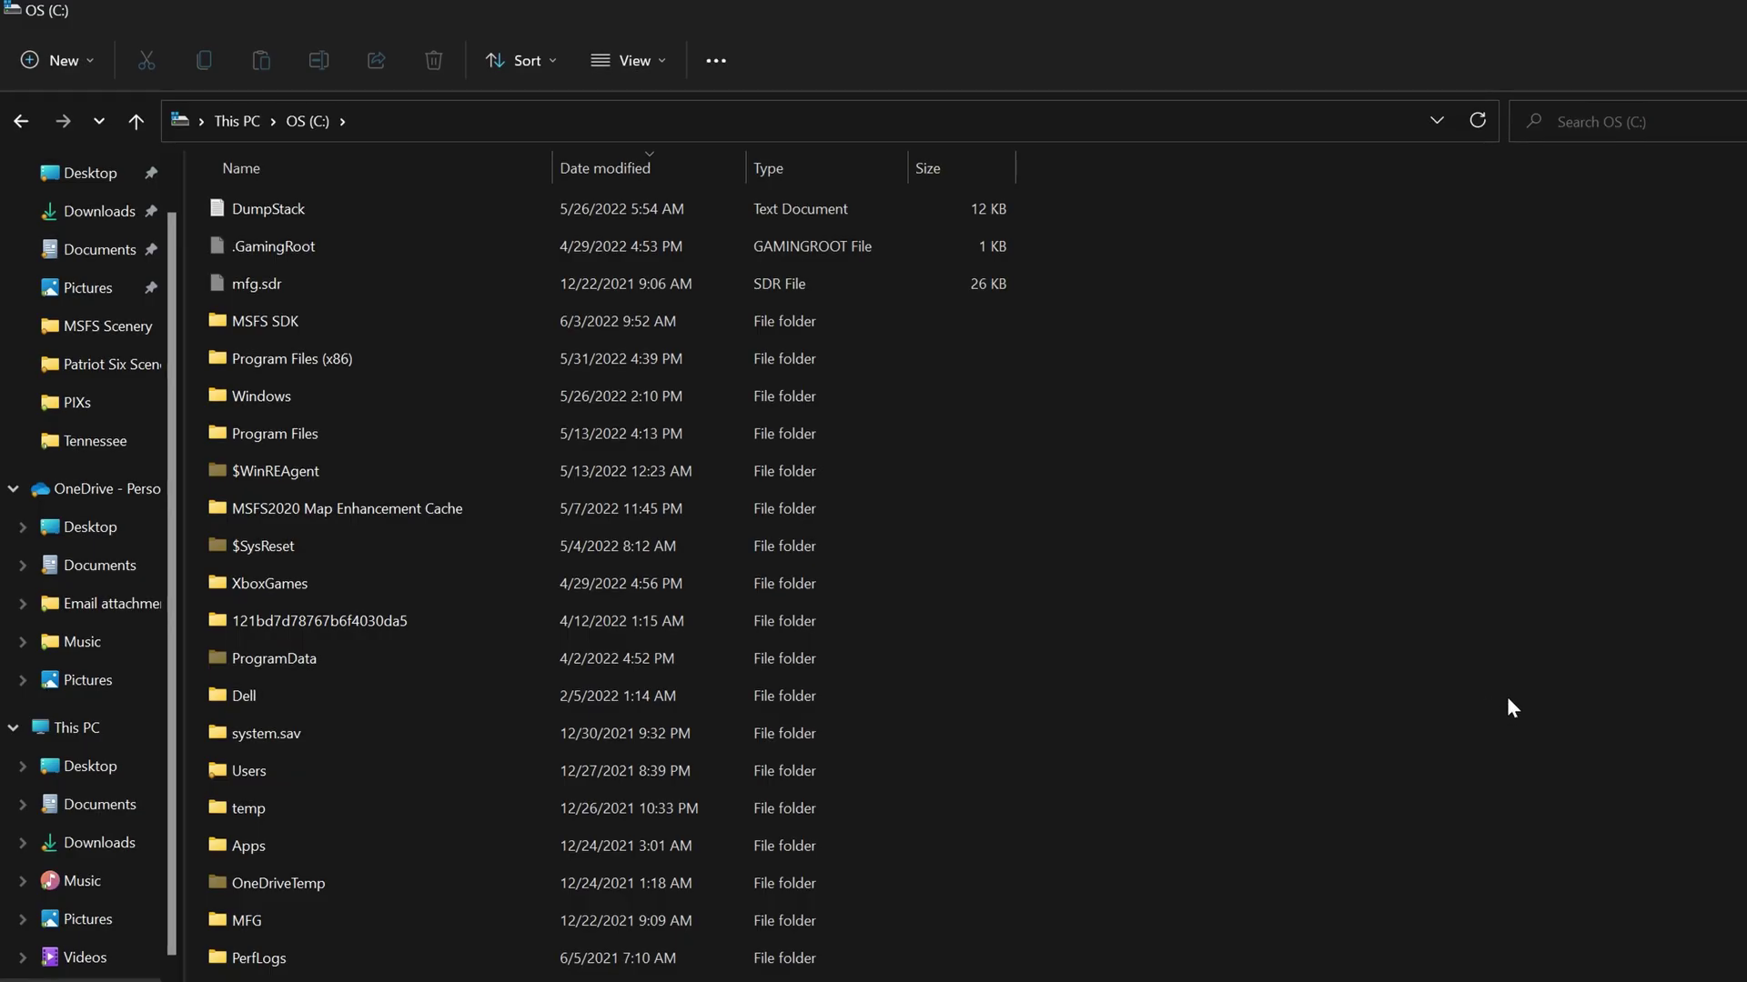
double_click(412, 329)
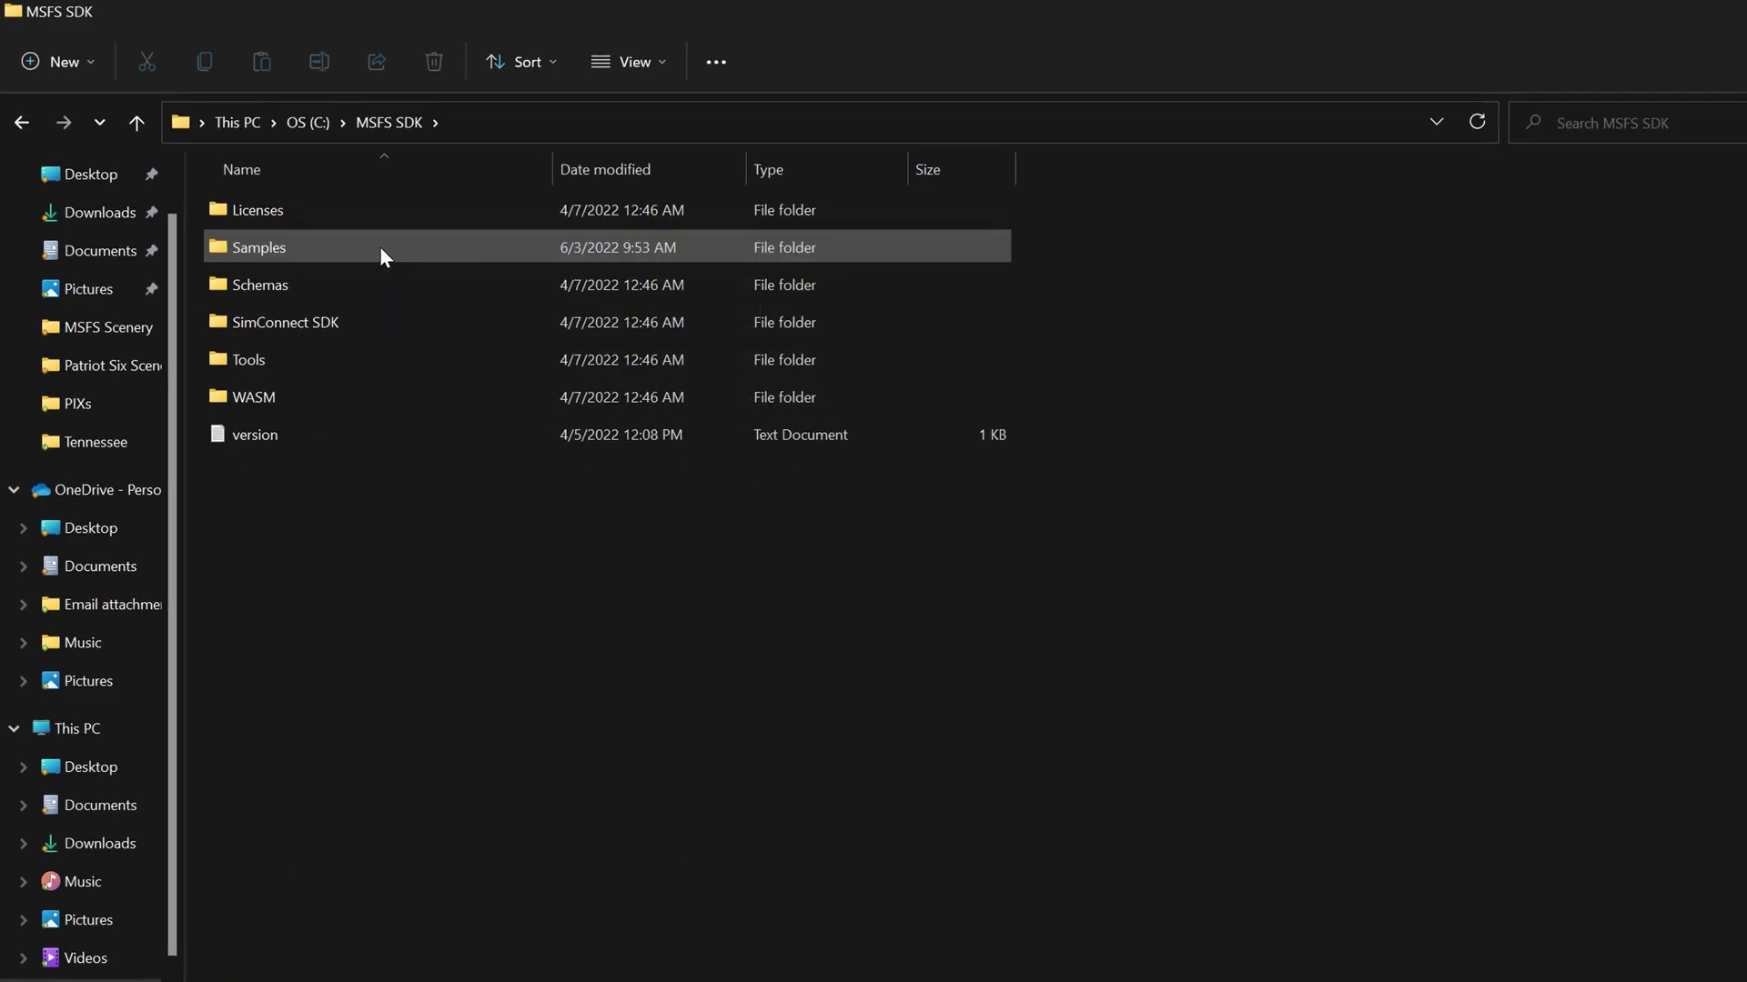
double_click(379, 248)
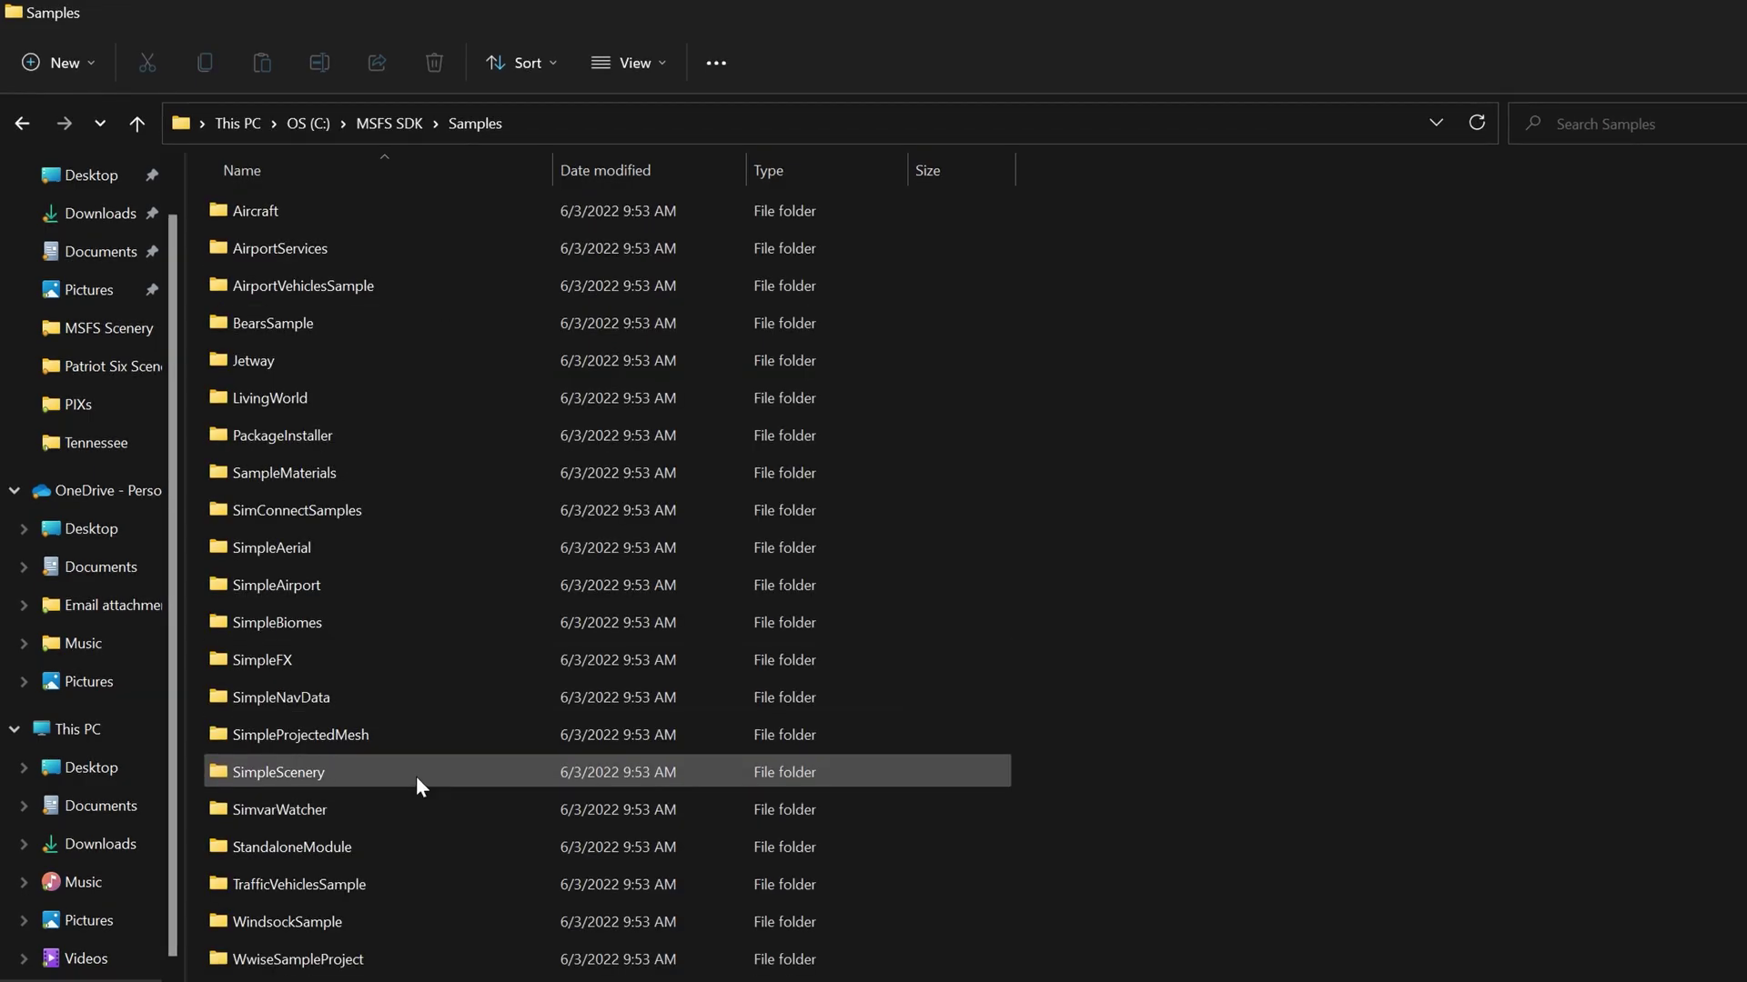
click(400, 774)
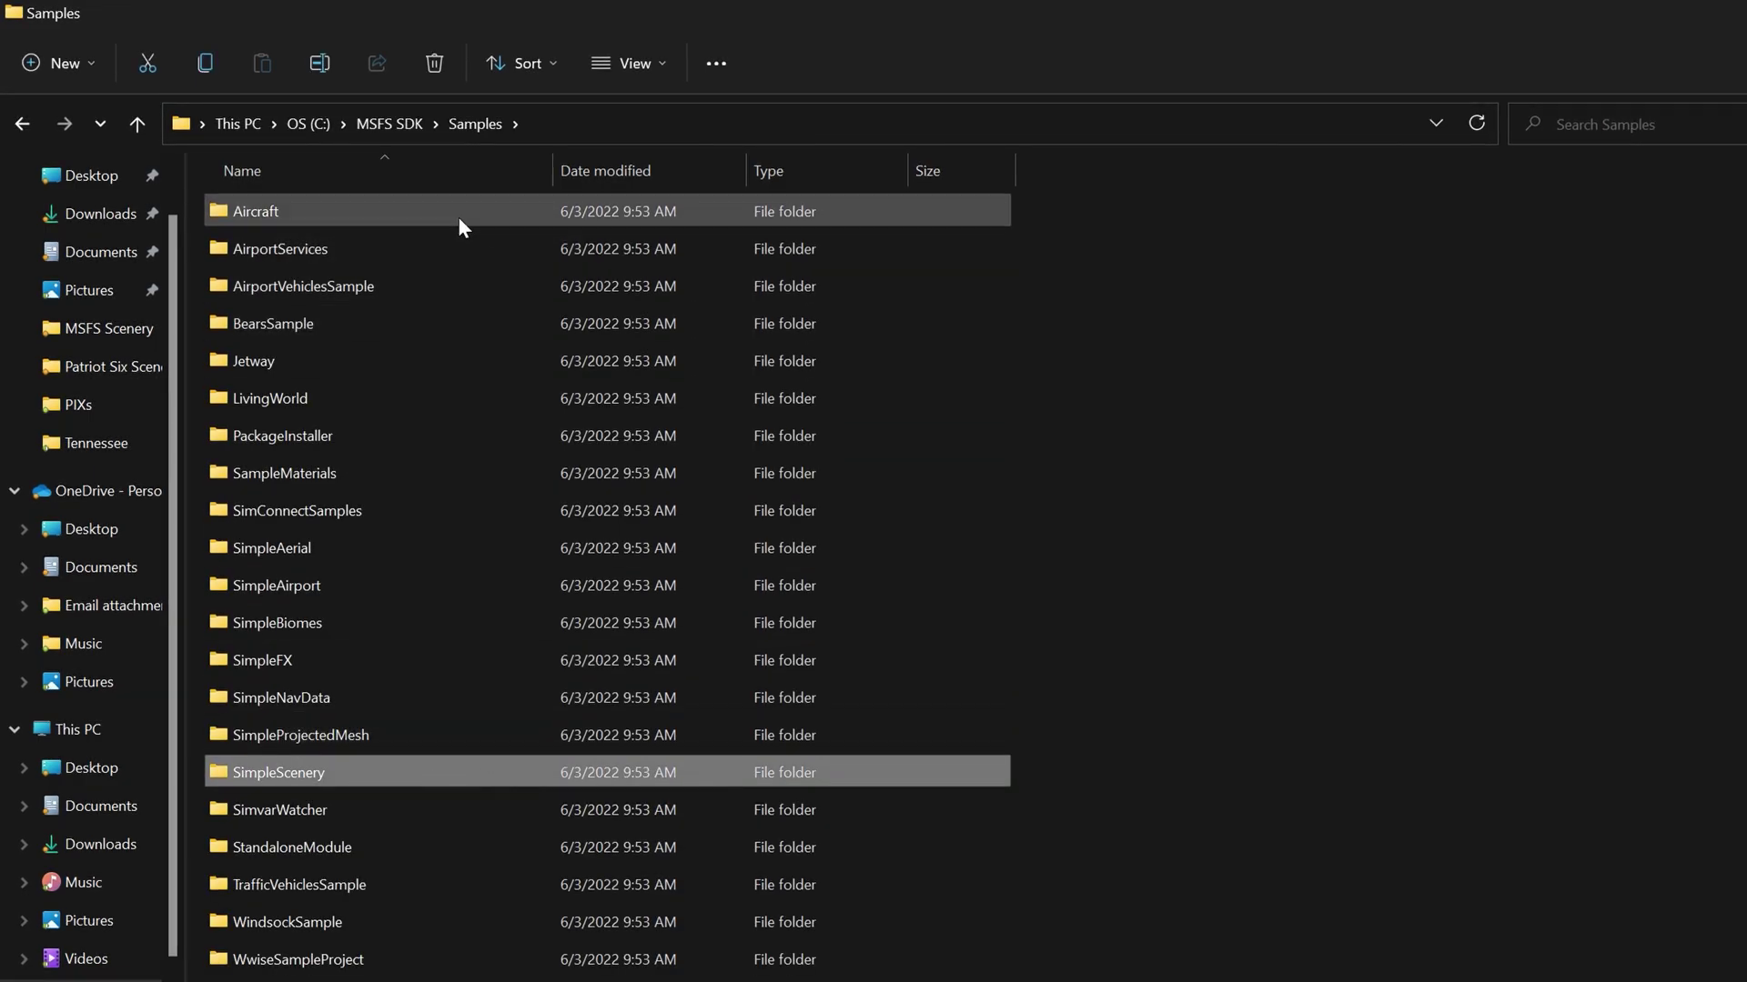
click(202, 67)
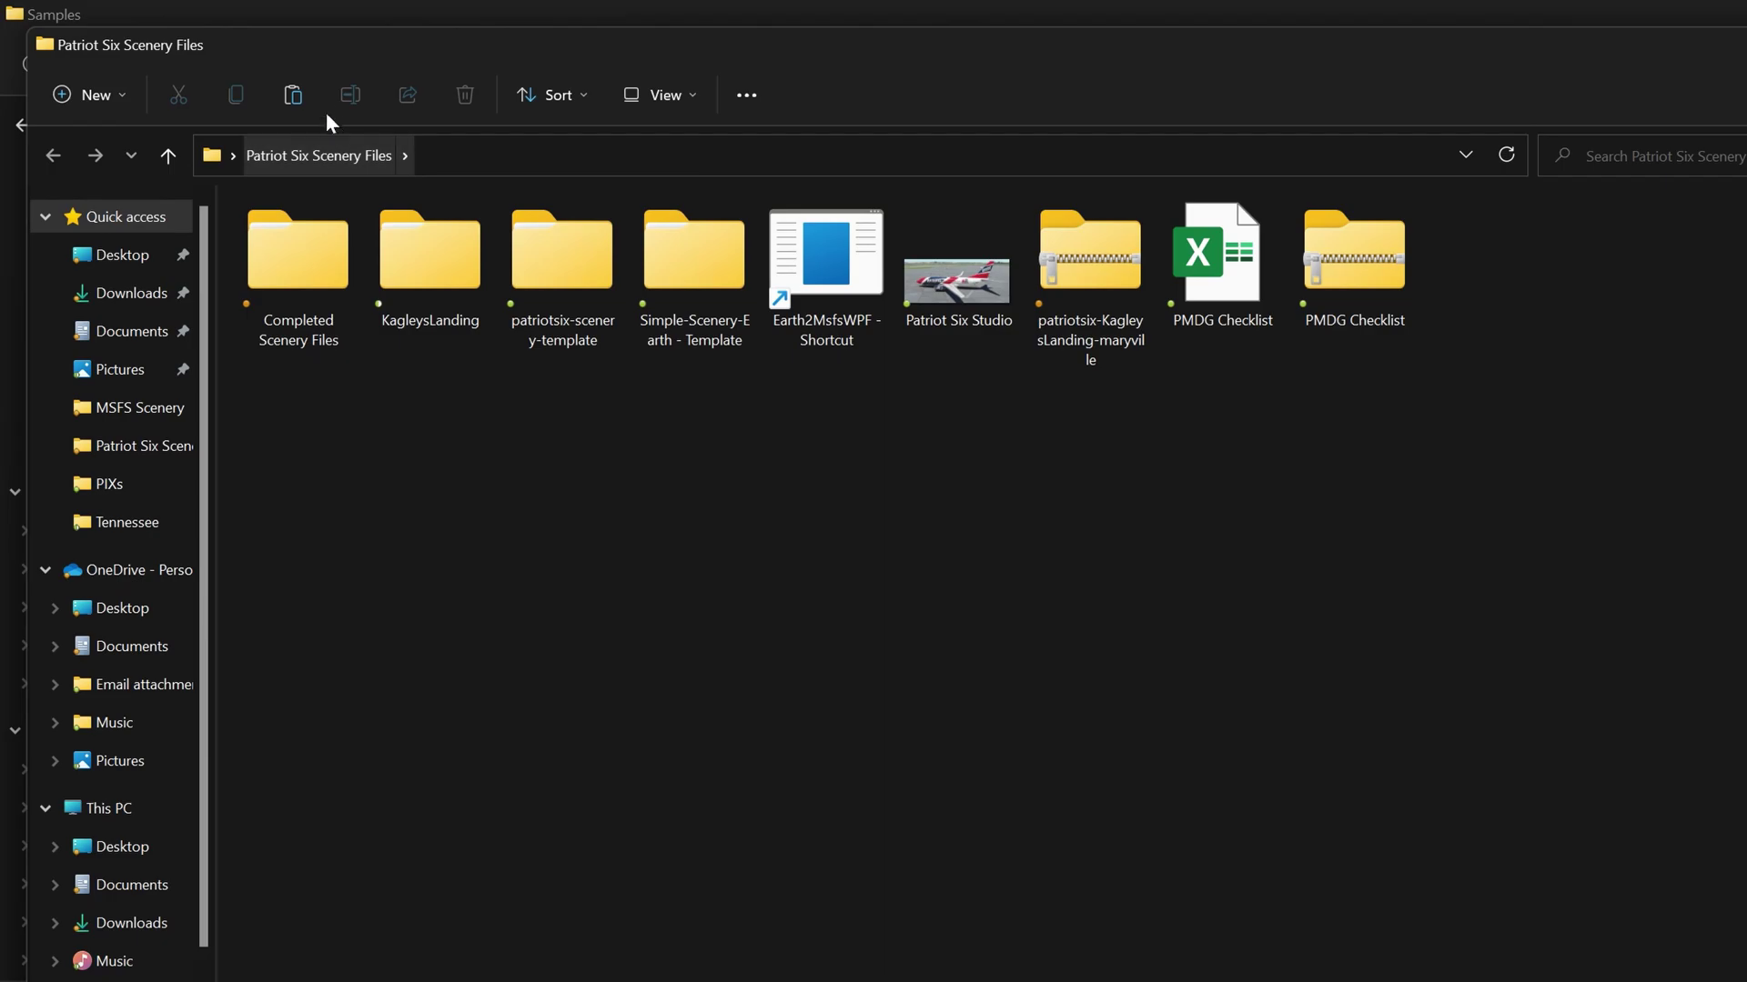
click(293, 95)
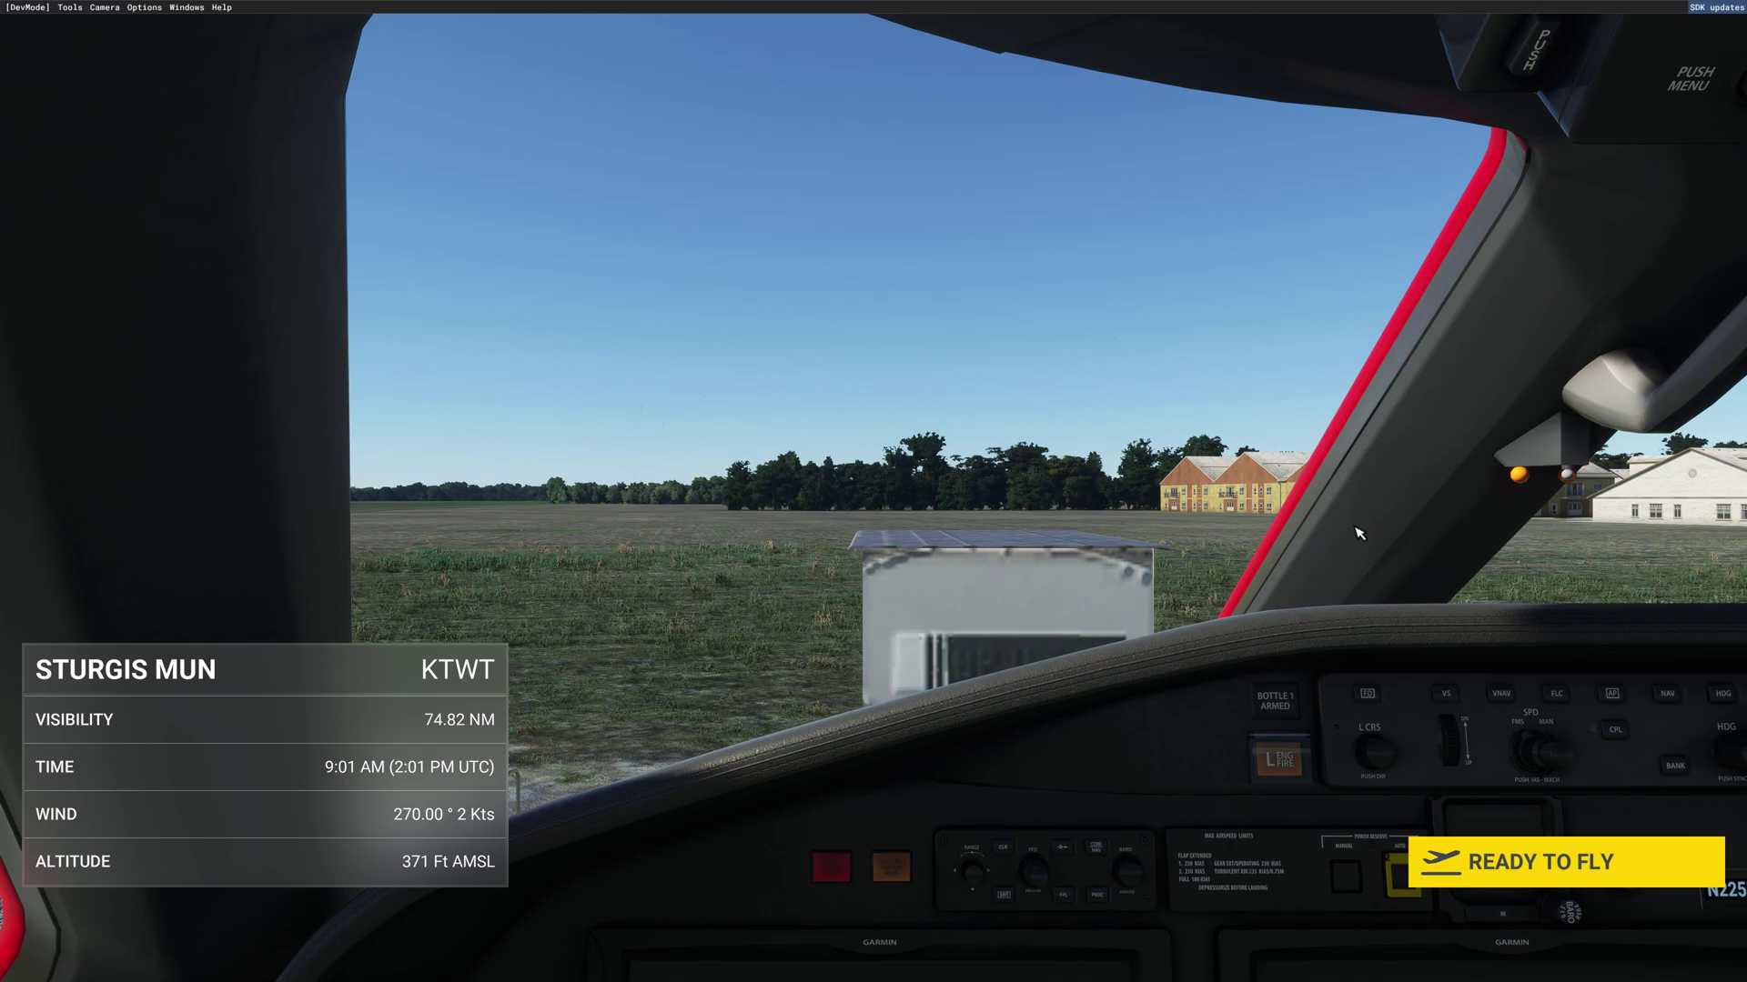
- Open SceneryProject.xml from the copied SimpleScenery folder in the Project Editor
click(78, 9)
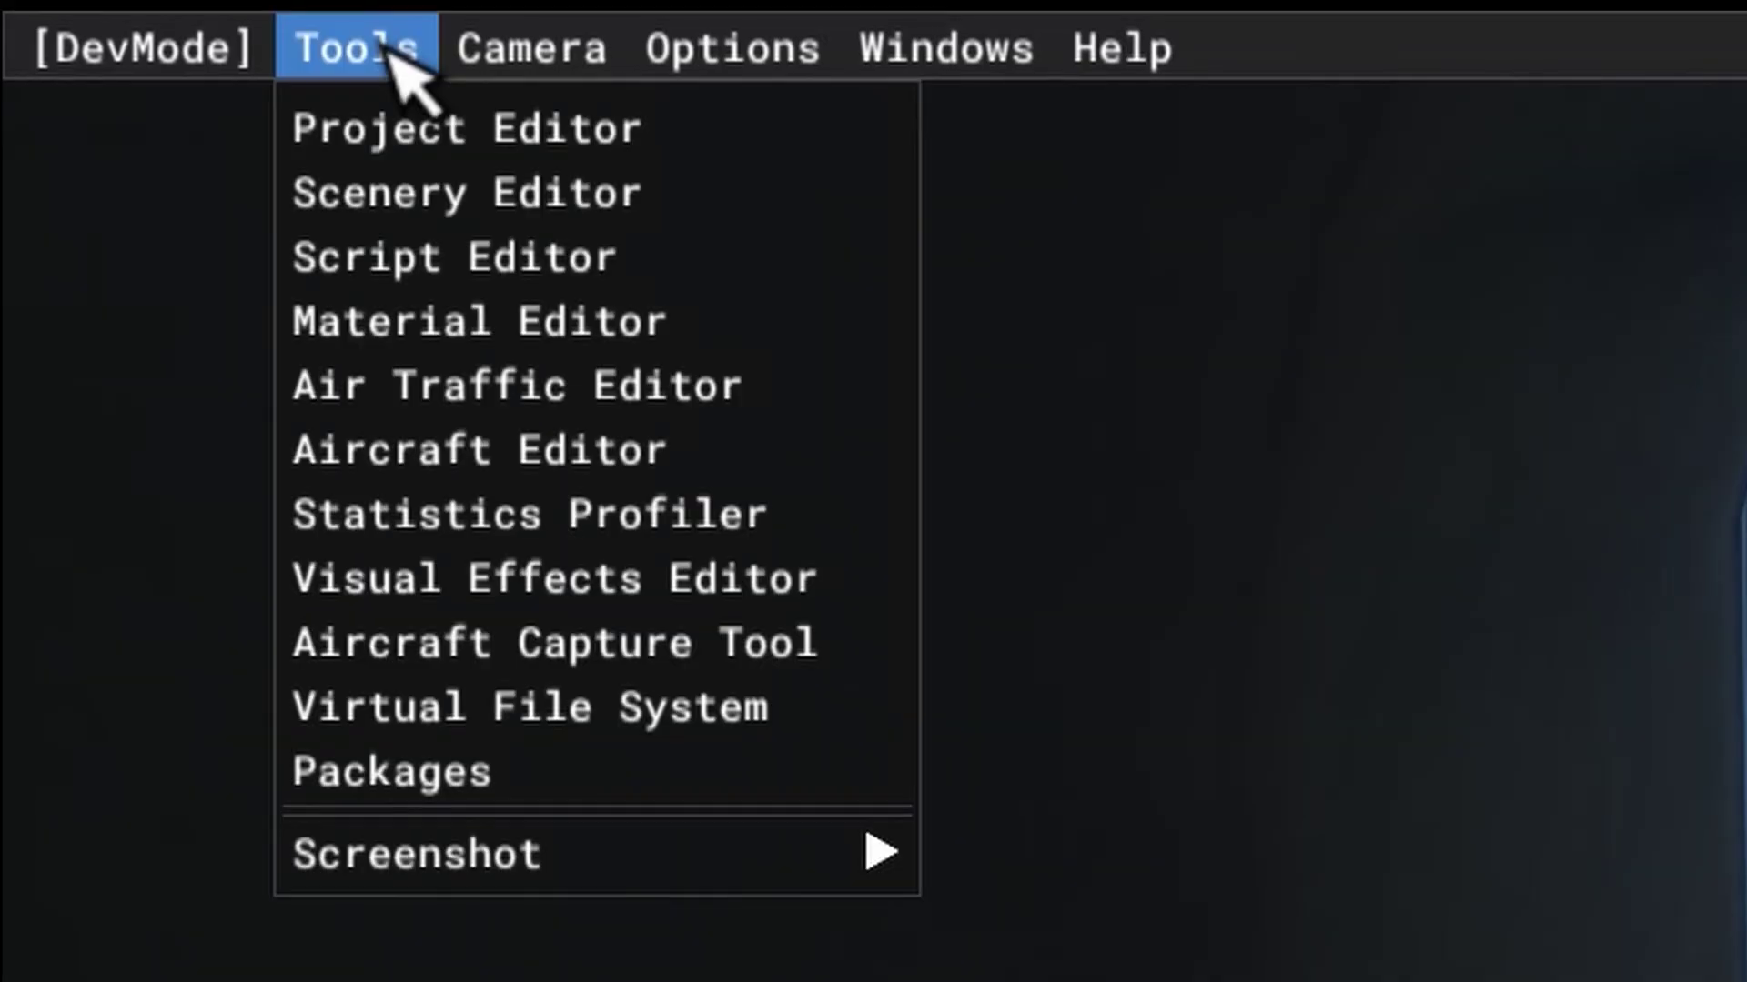
click(393, 136)
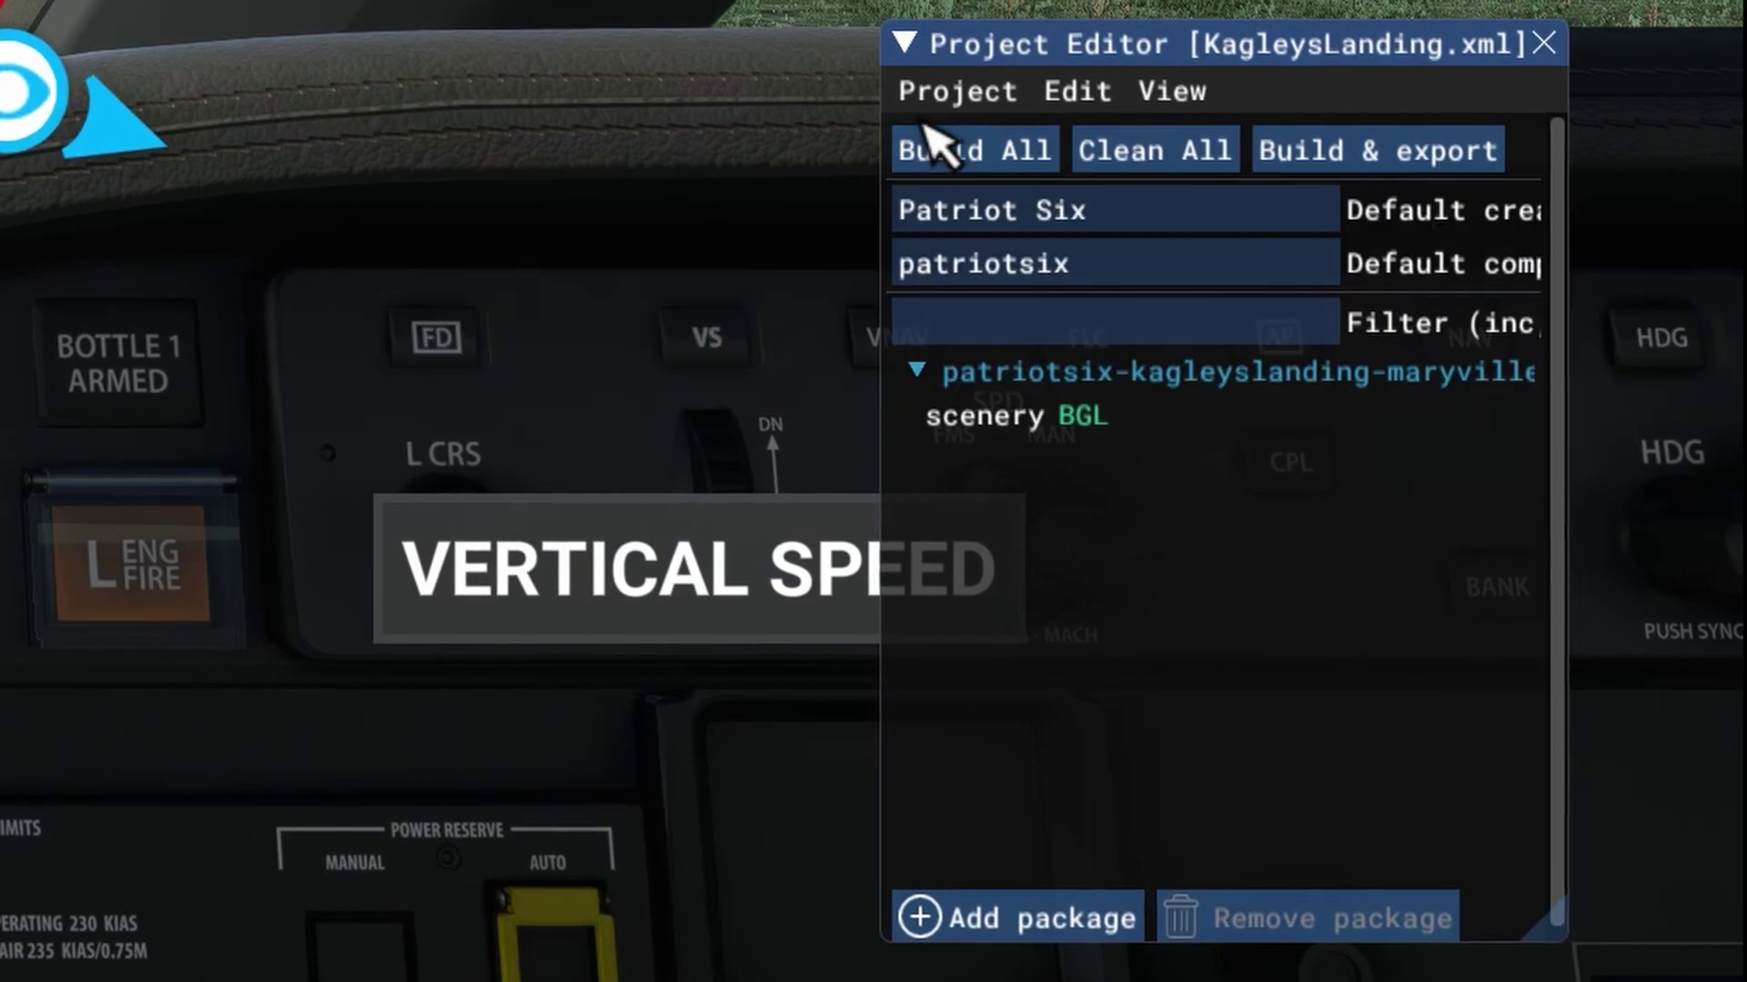
click(947, 91)
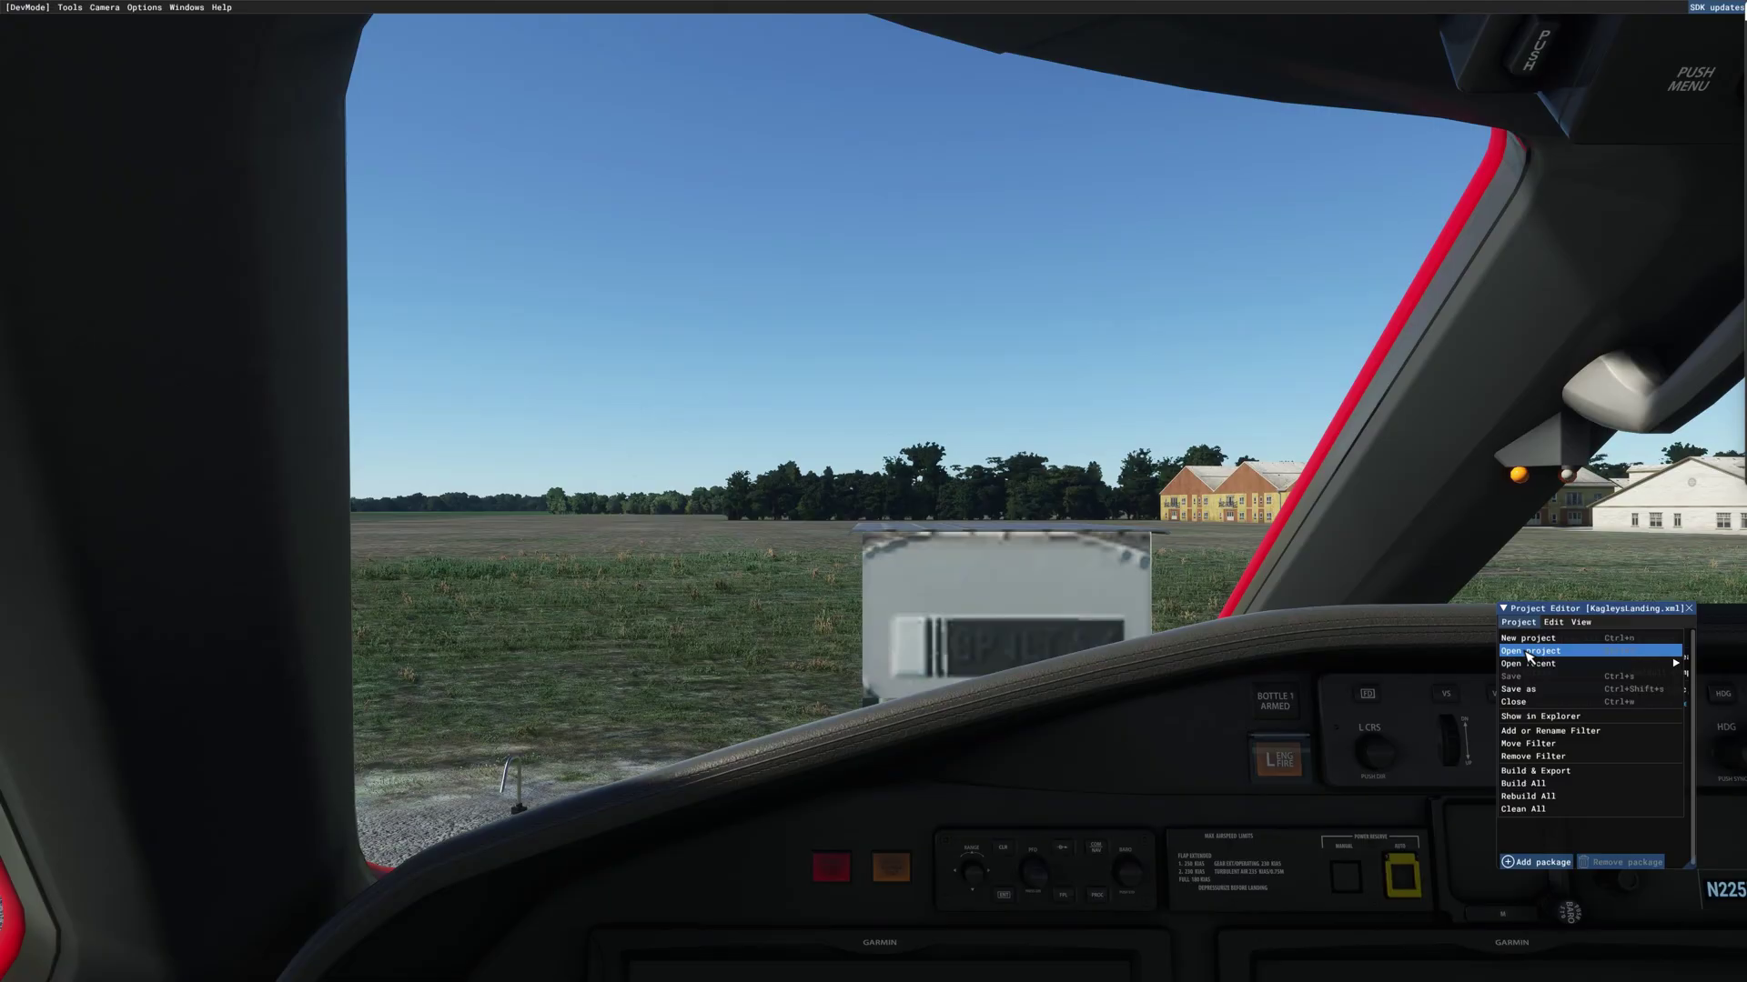
click(976, 198)
click(743, 152)
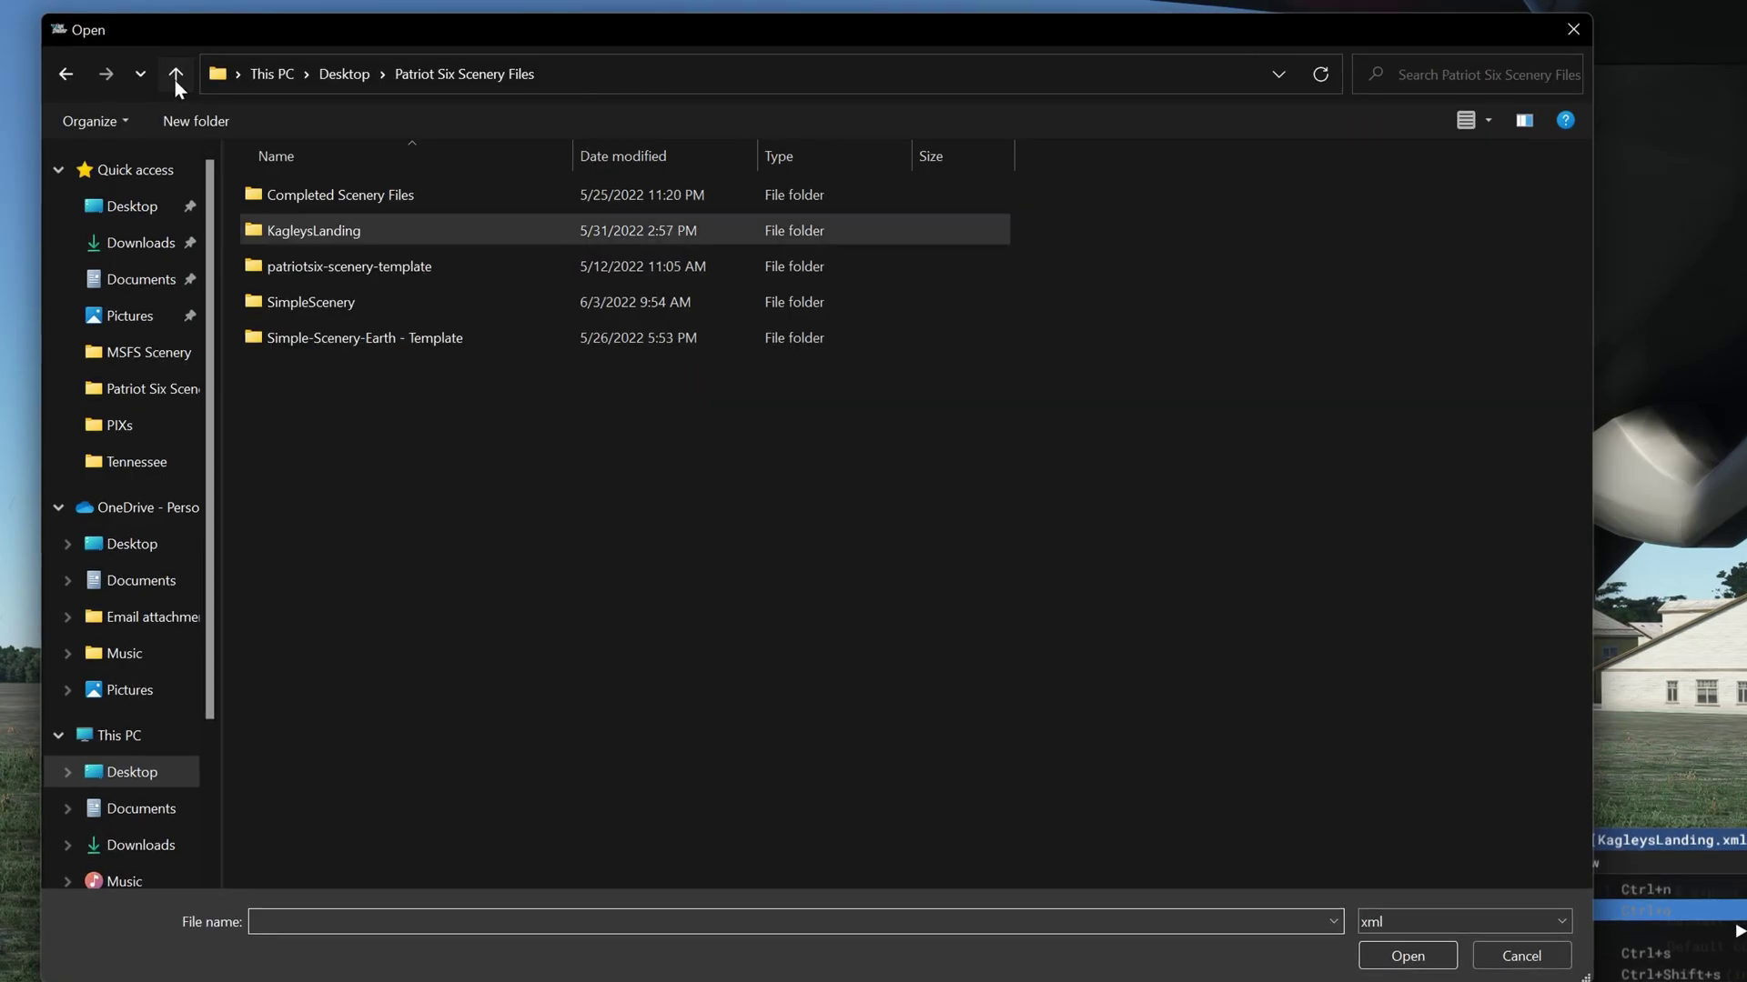
double_click(405, 301)
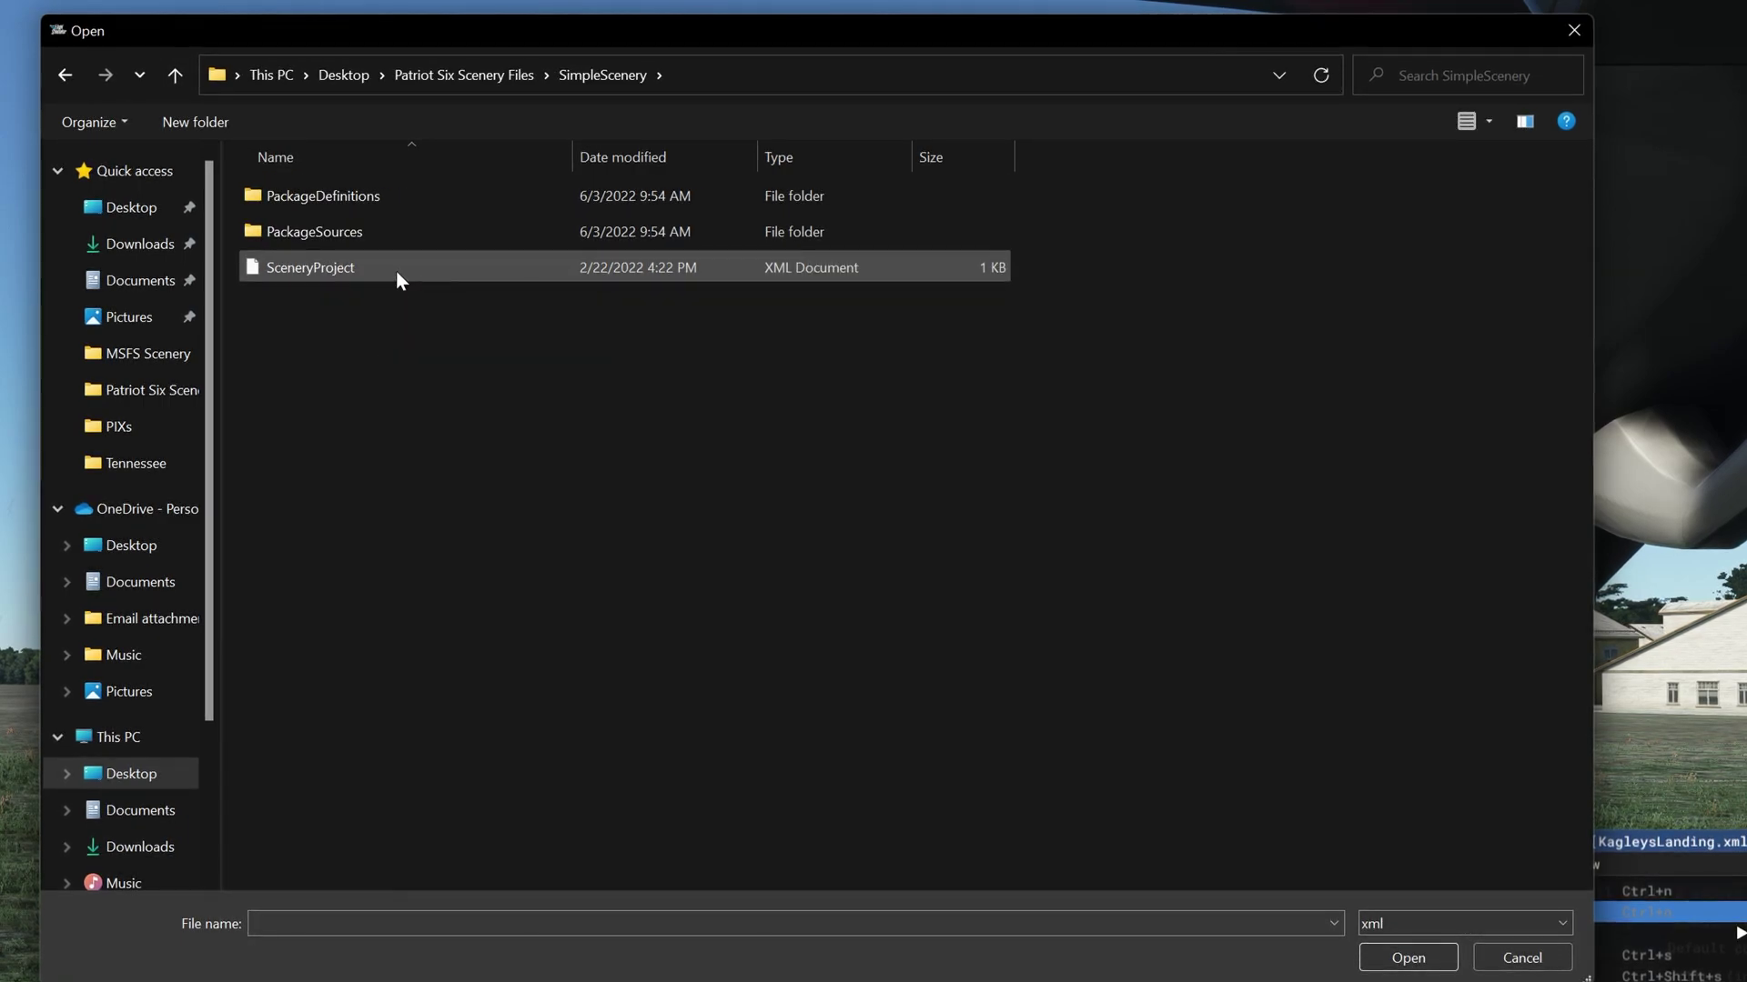
click(395, 270)
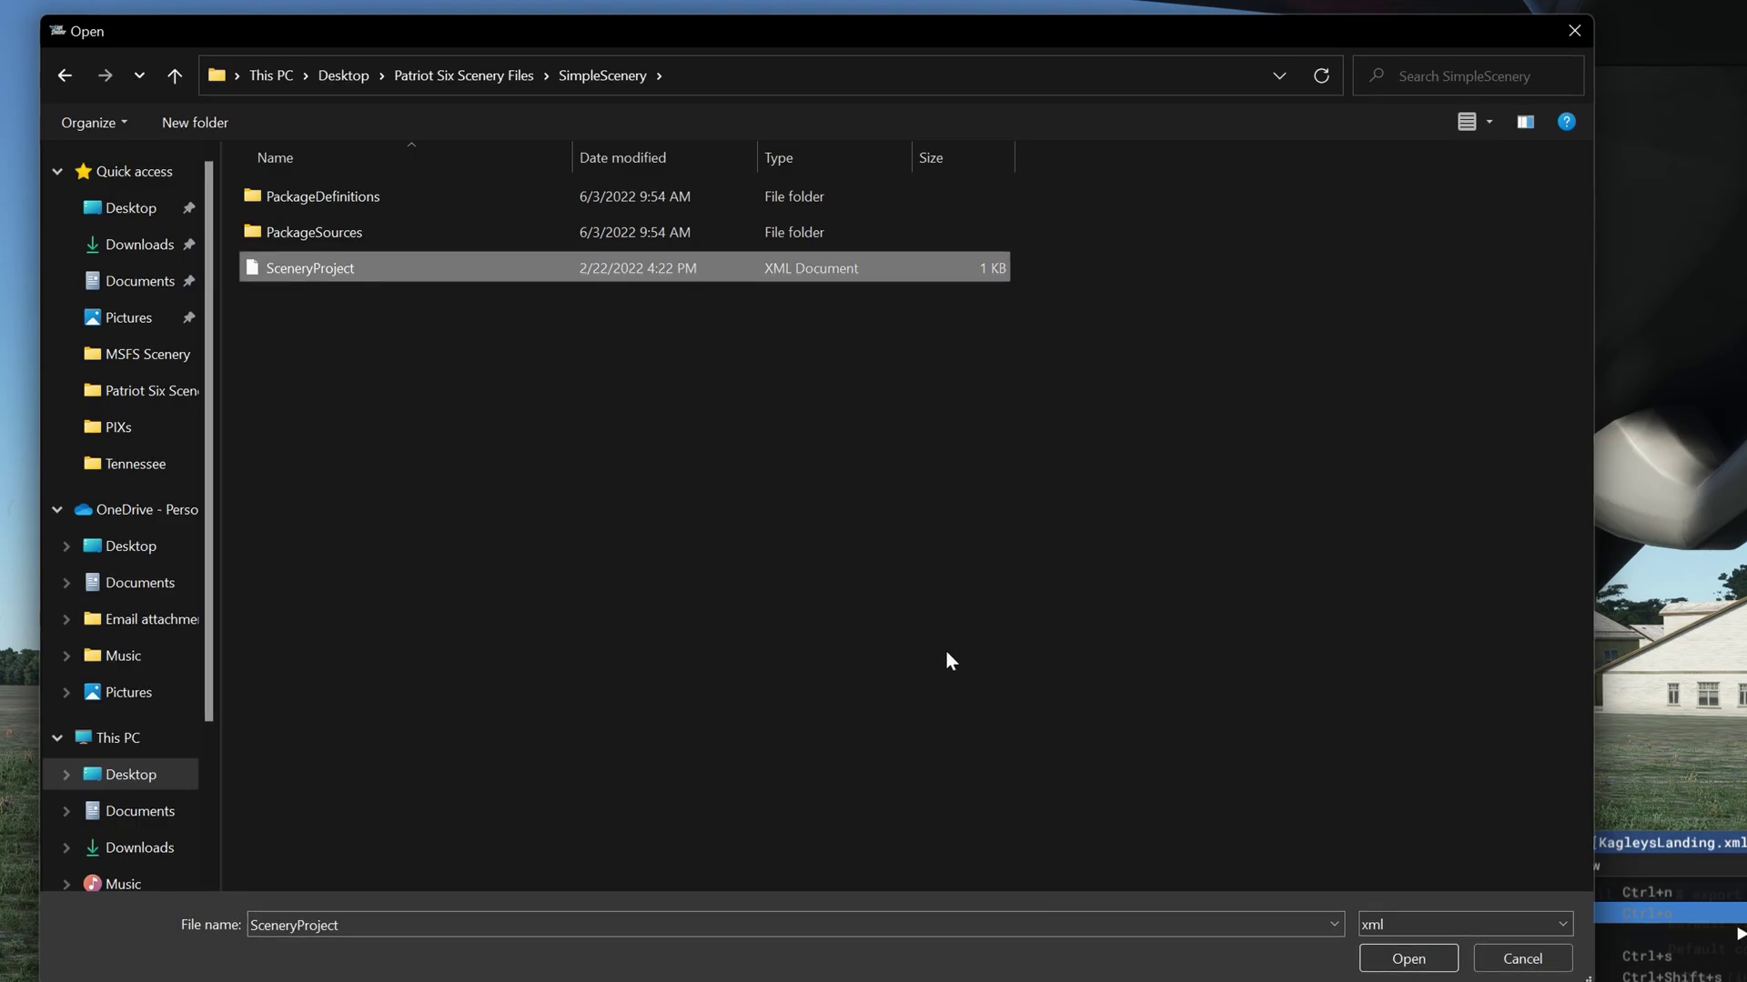
click(1411, 969)
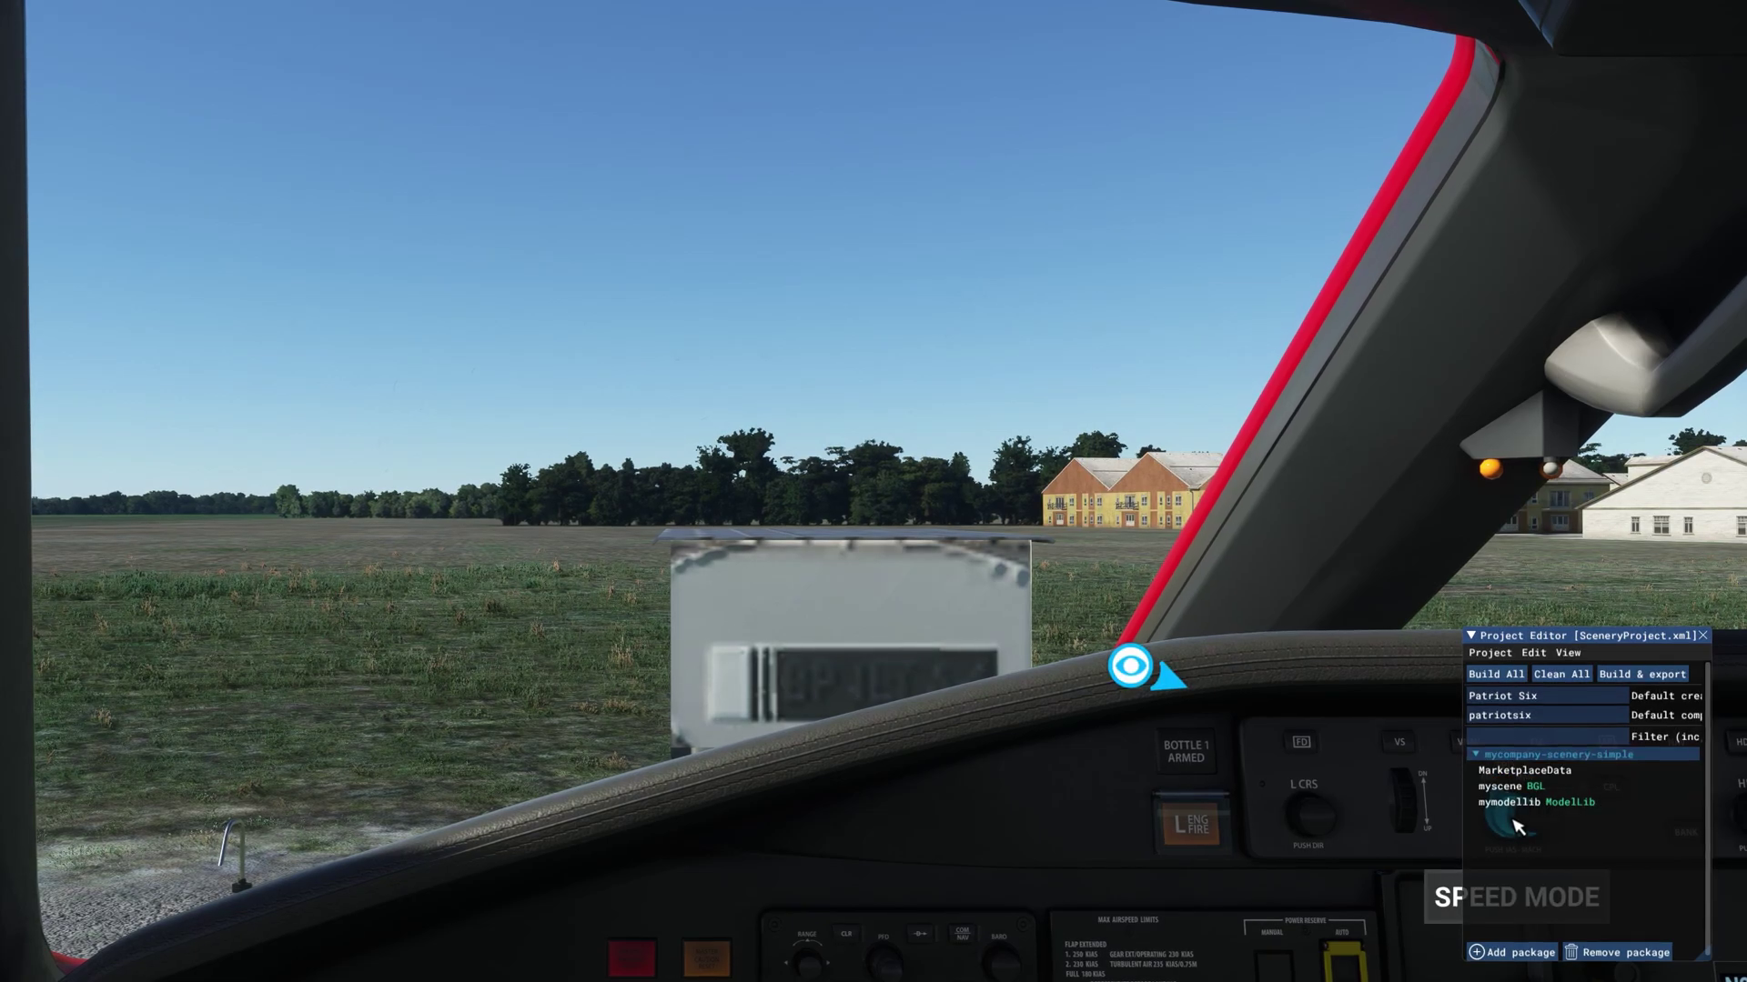
- Give MarketplaceData manufacturer 'Test Scenery', title 'Patriot Six', and thumbnail Patriot Six Studio.jpg
click(1521, 758)
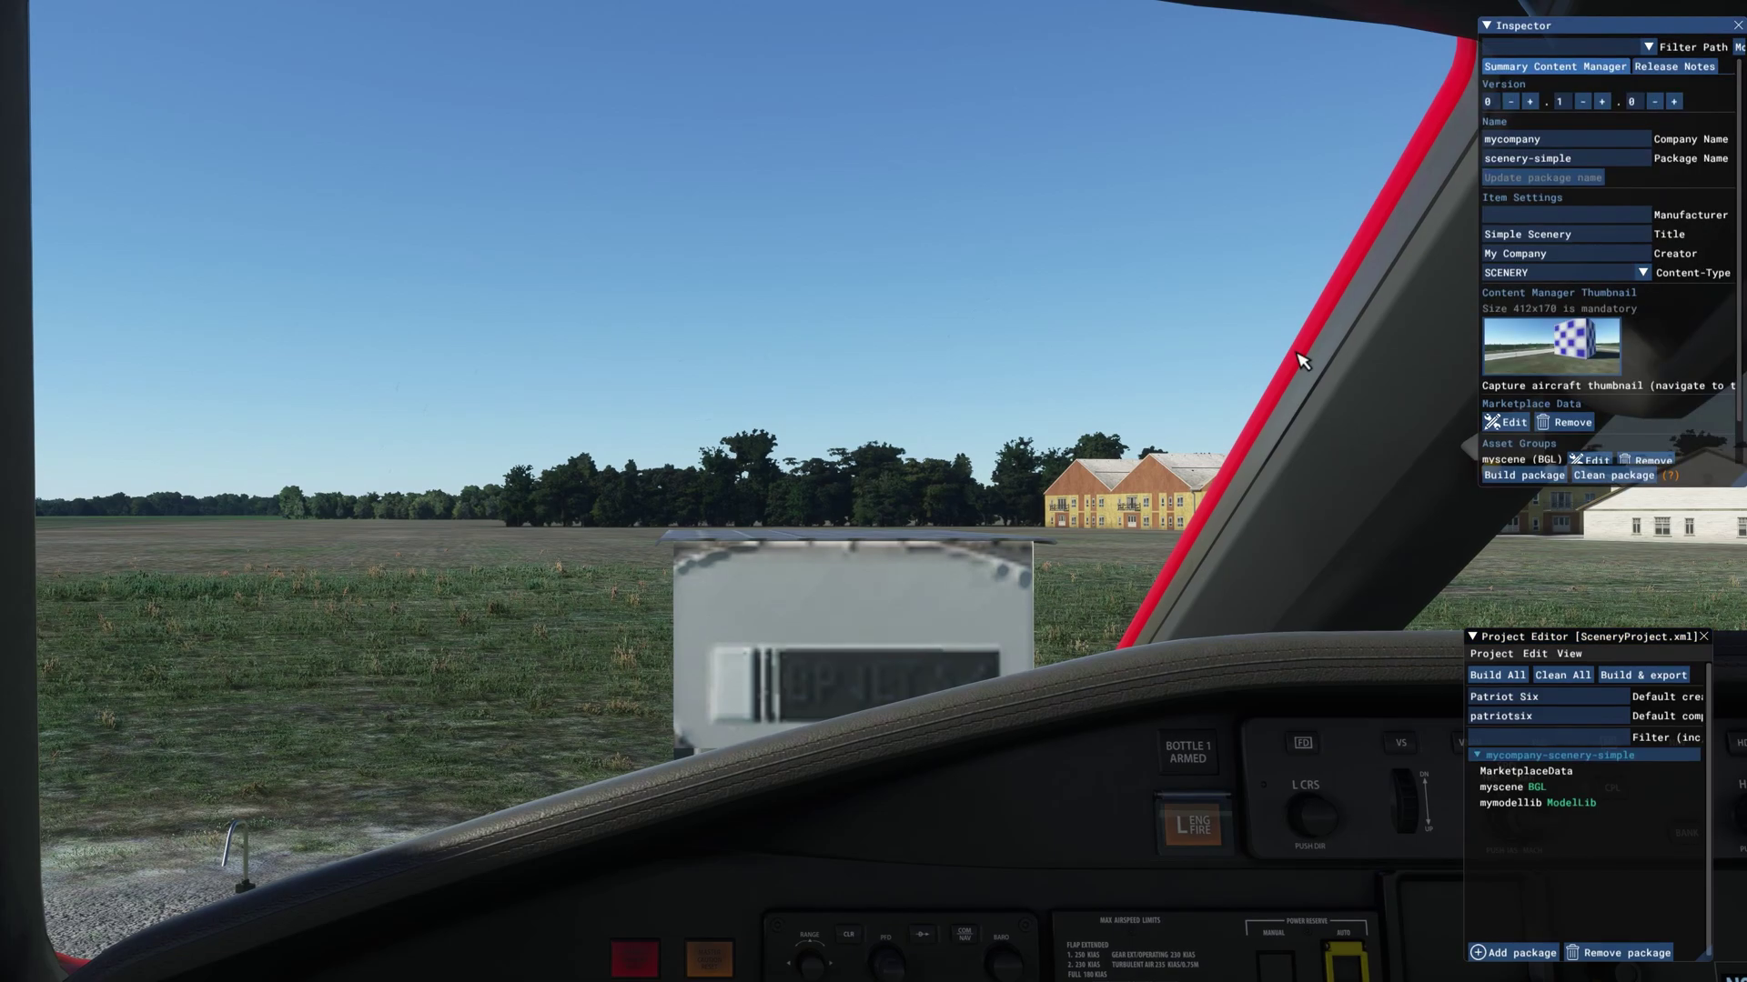
text(Test Sce)
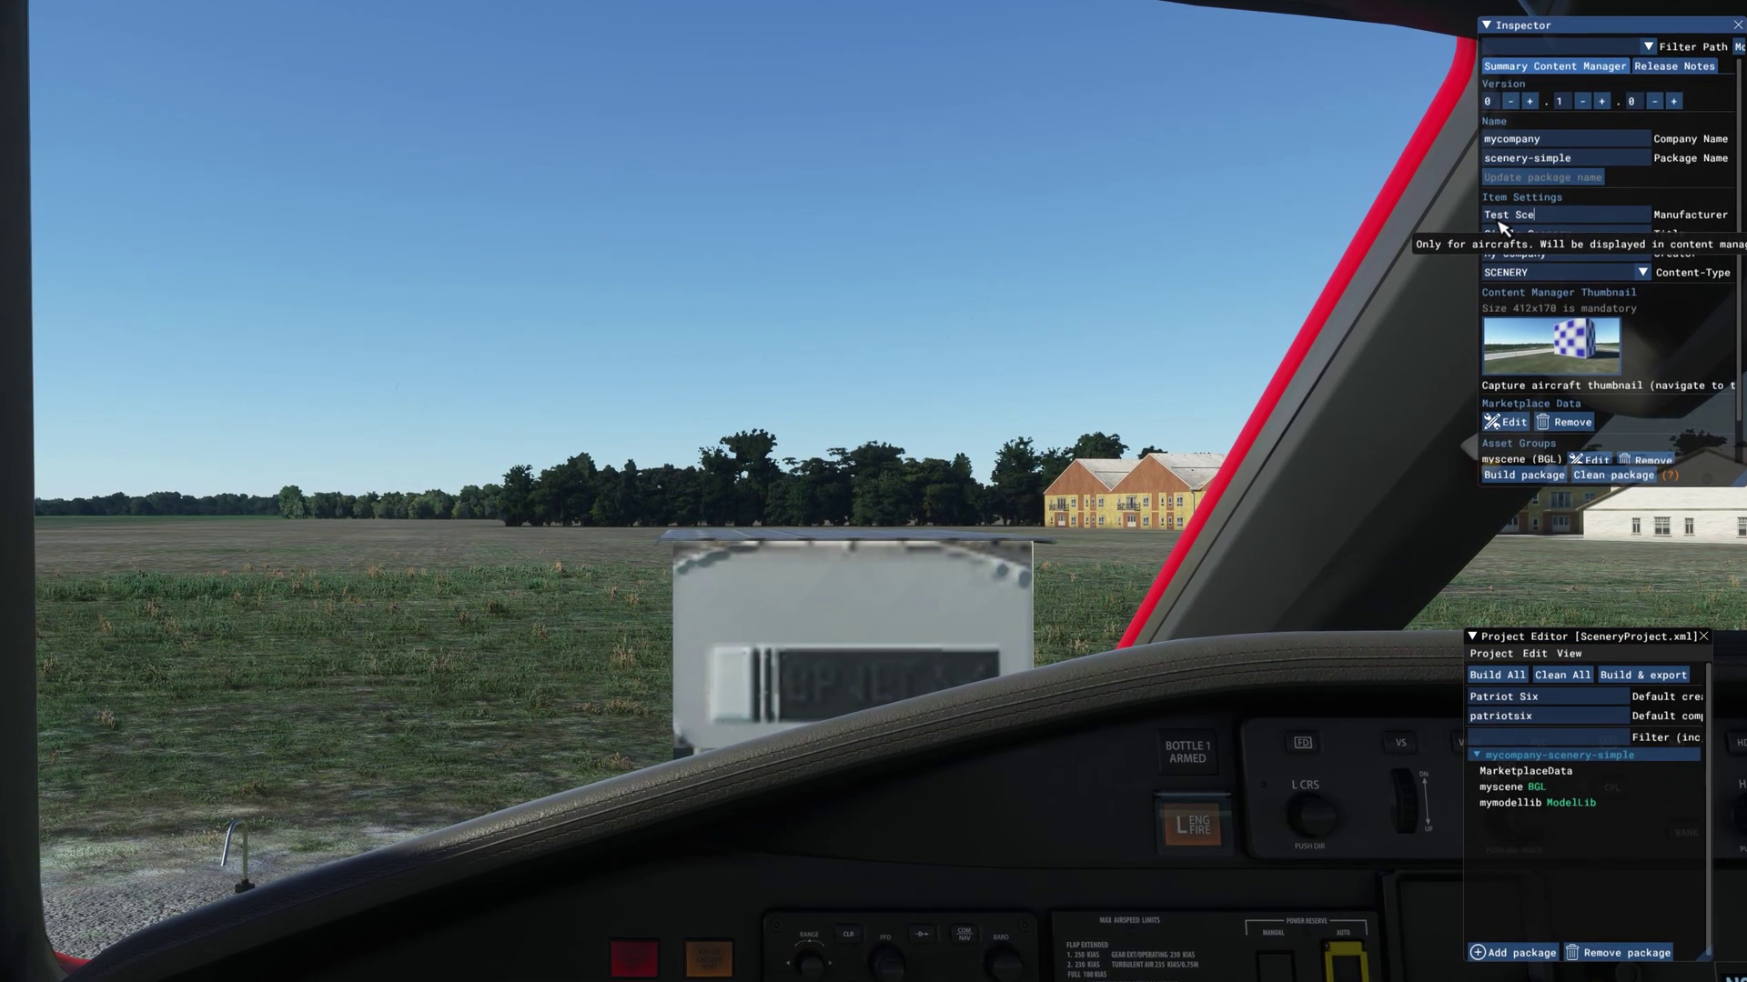
text(nery)
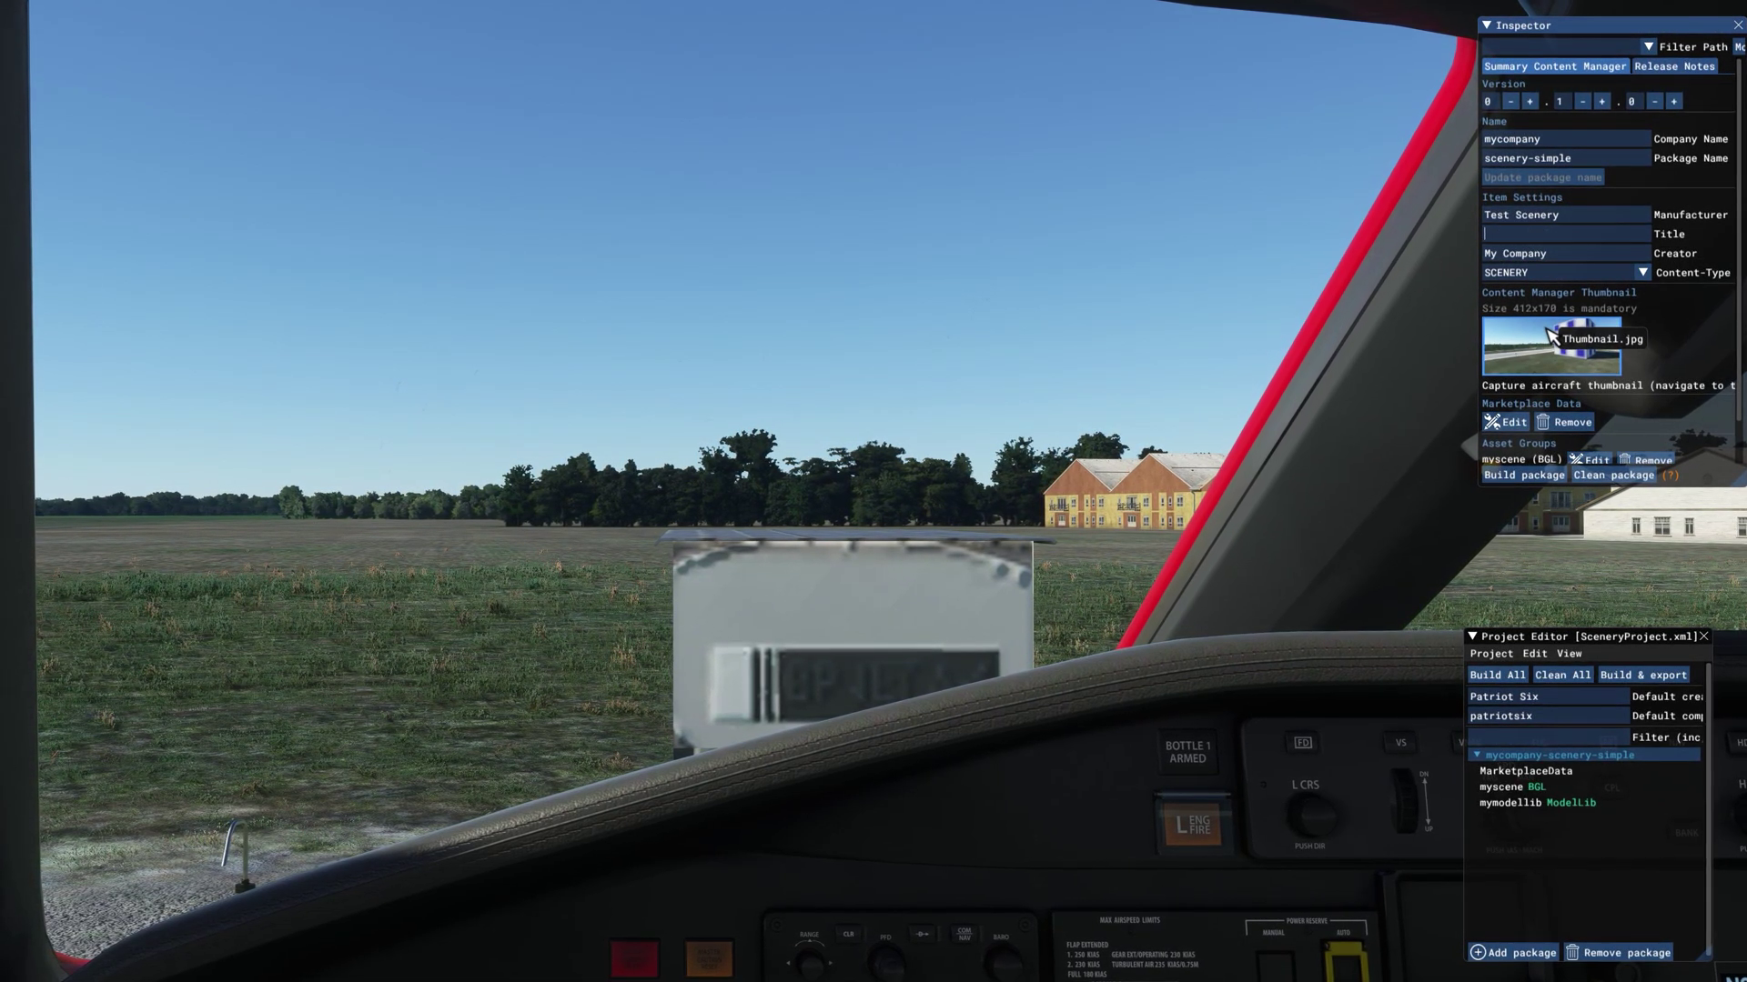
text(Patriot Six)
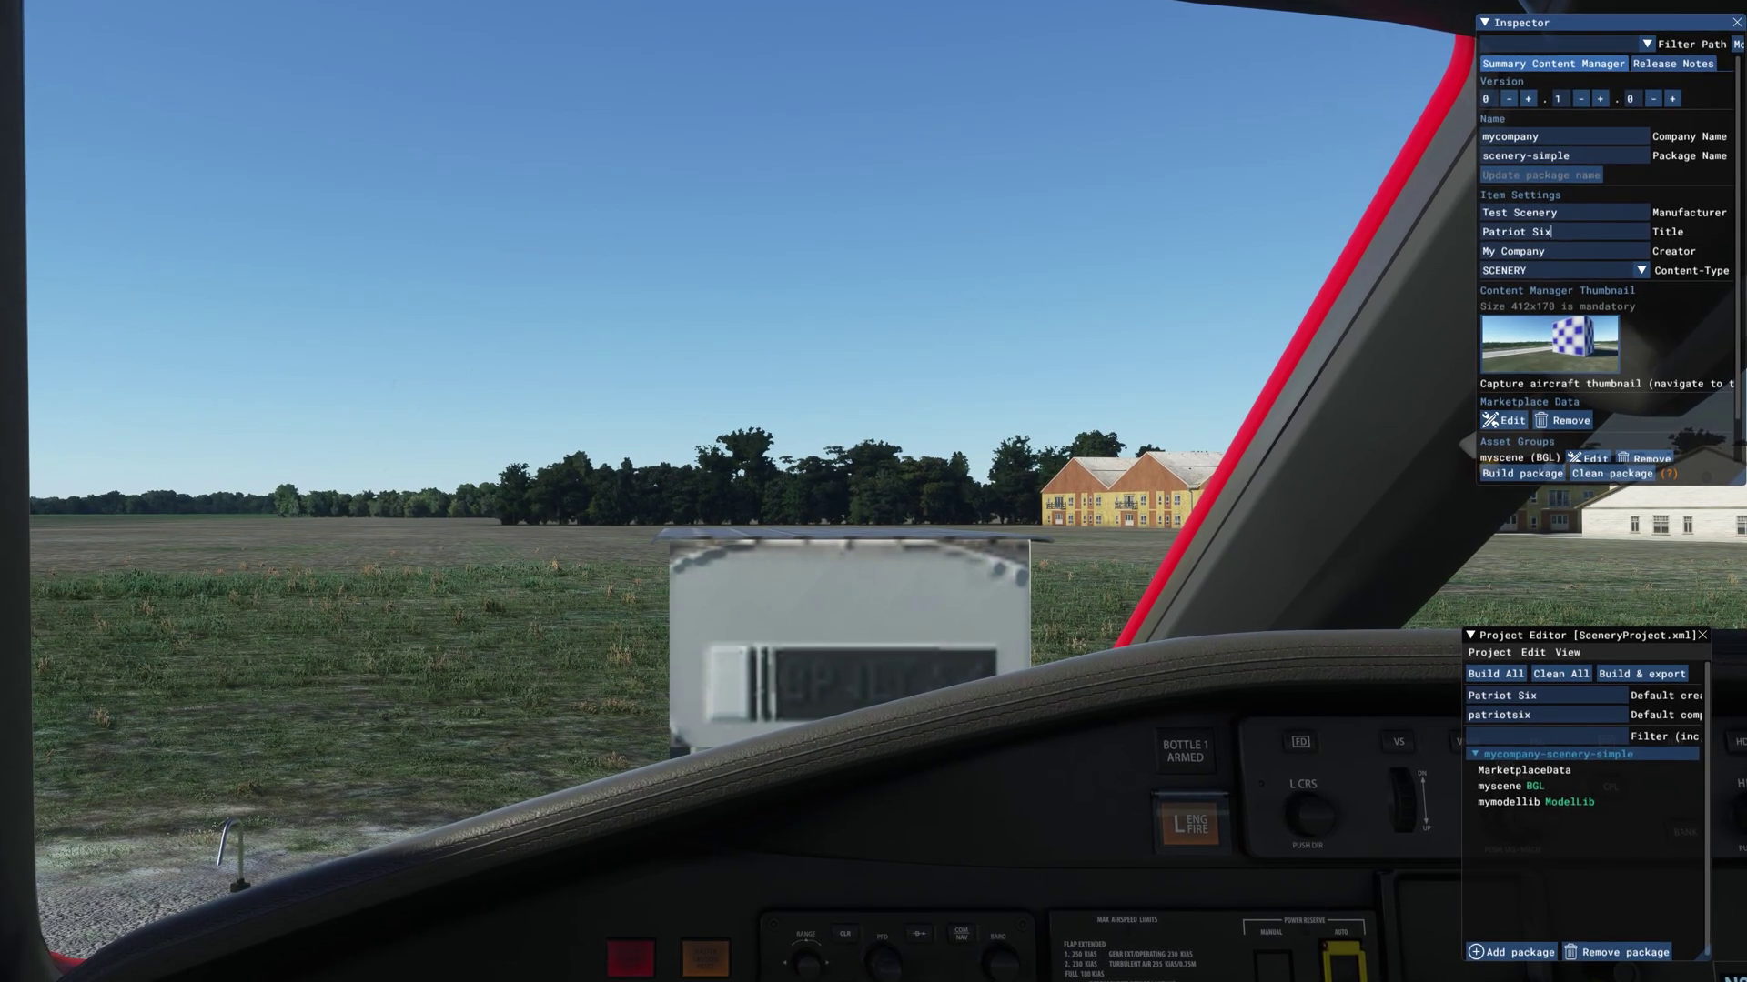
click(1594, 347)
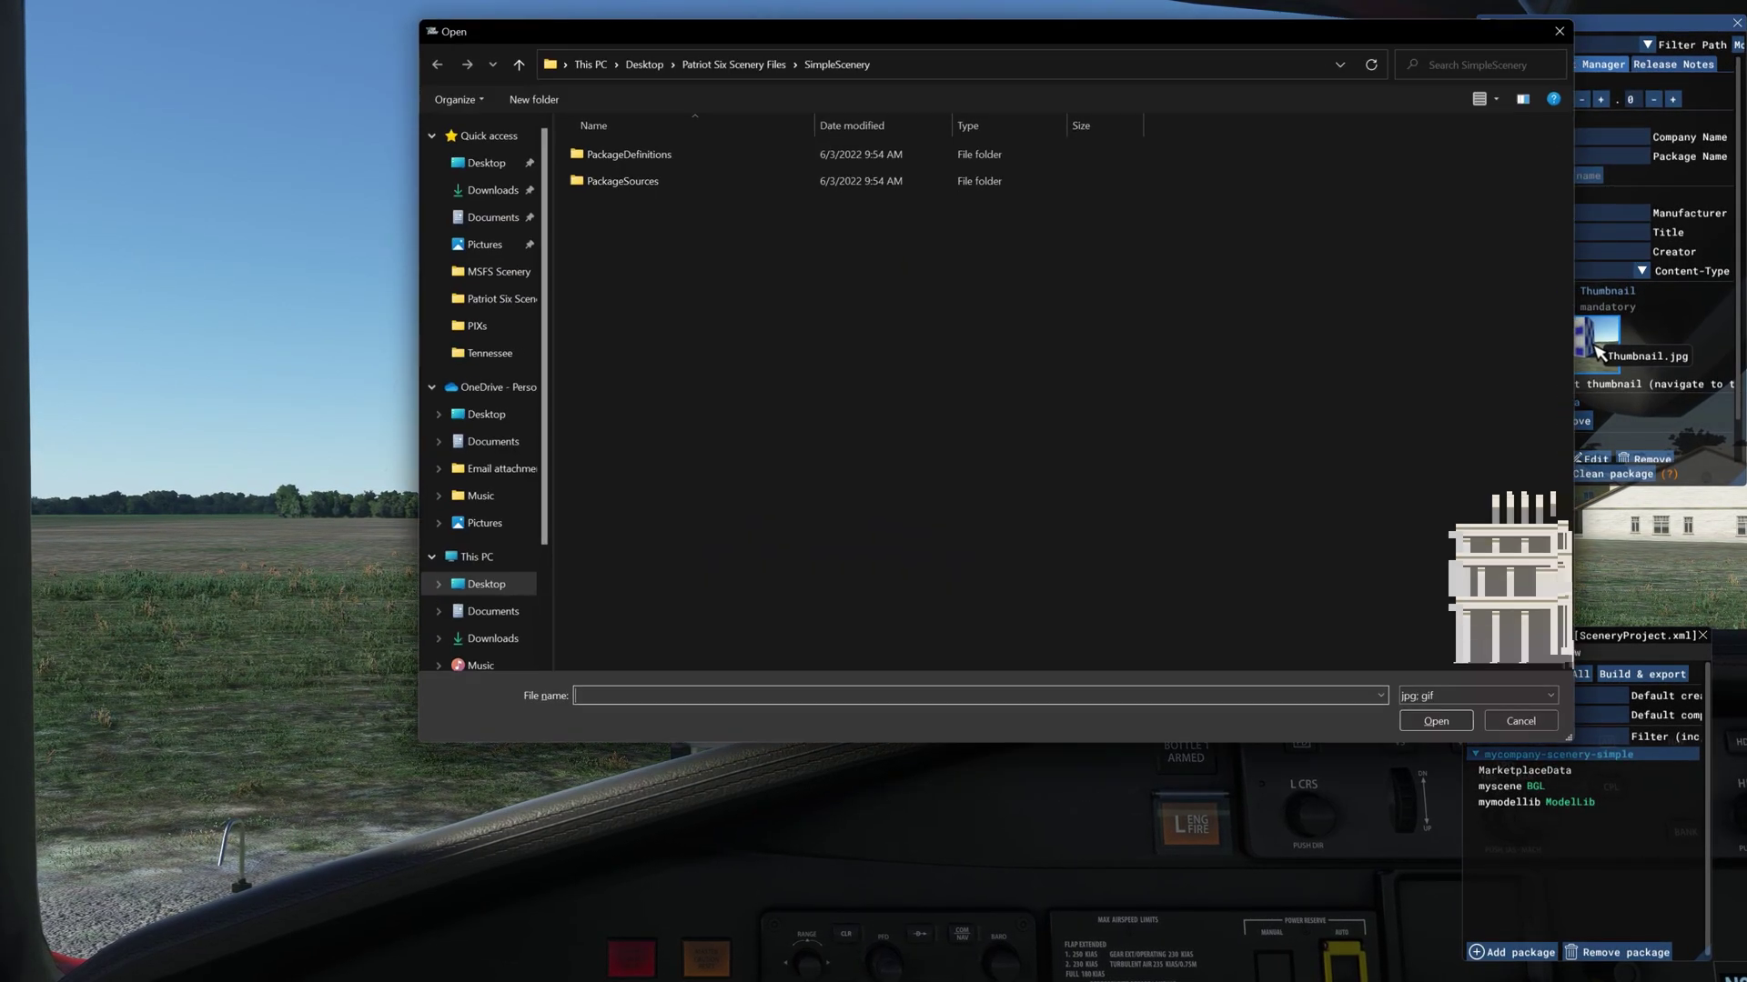
click(519, 65)
click(658, 281)
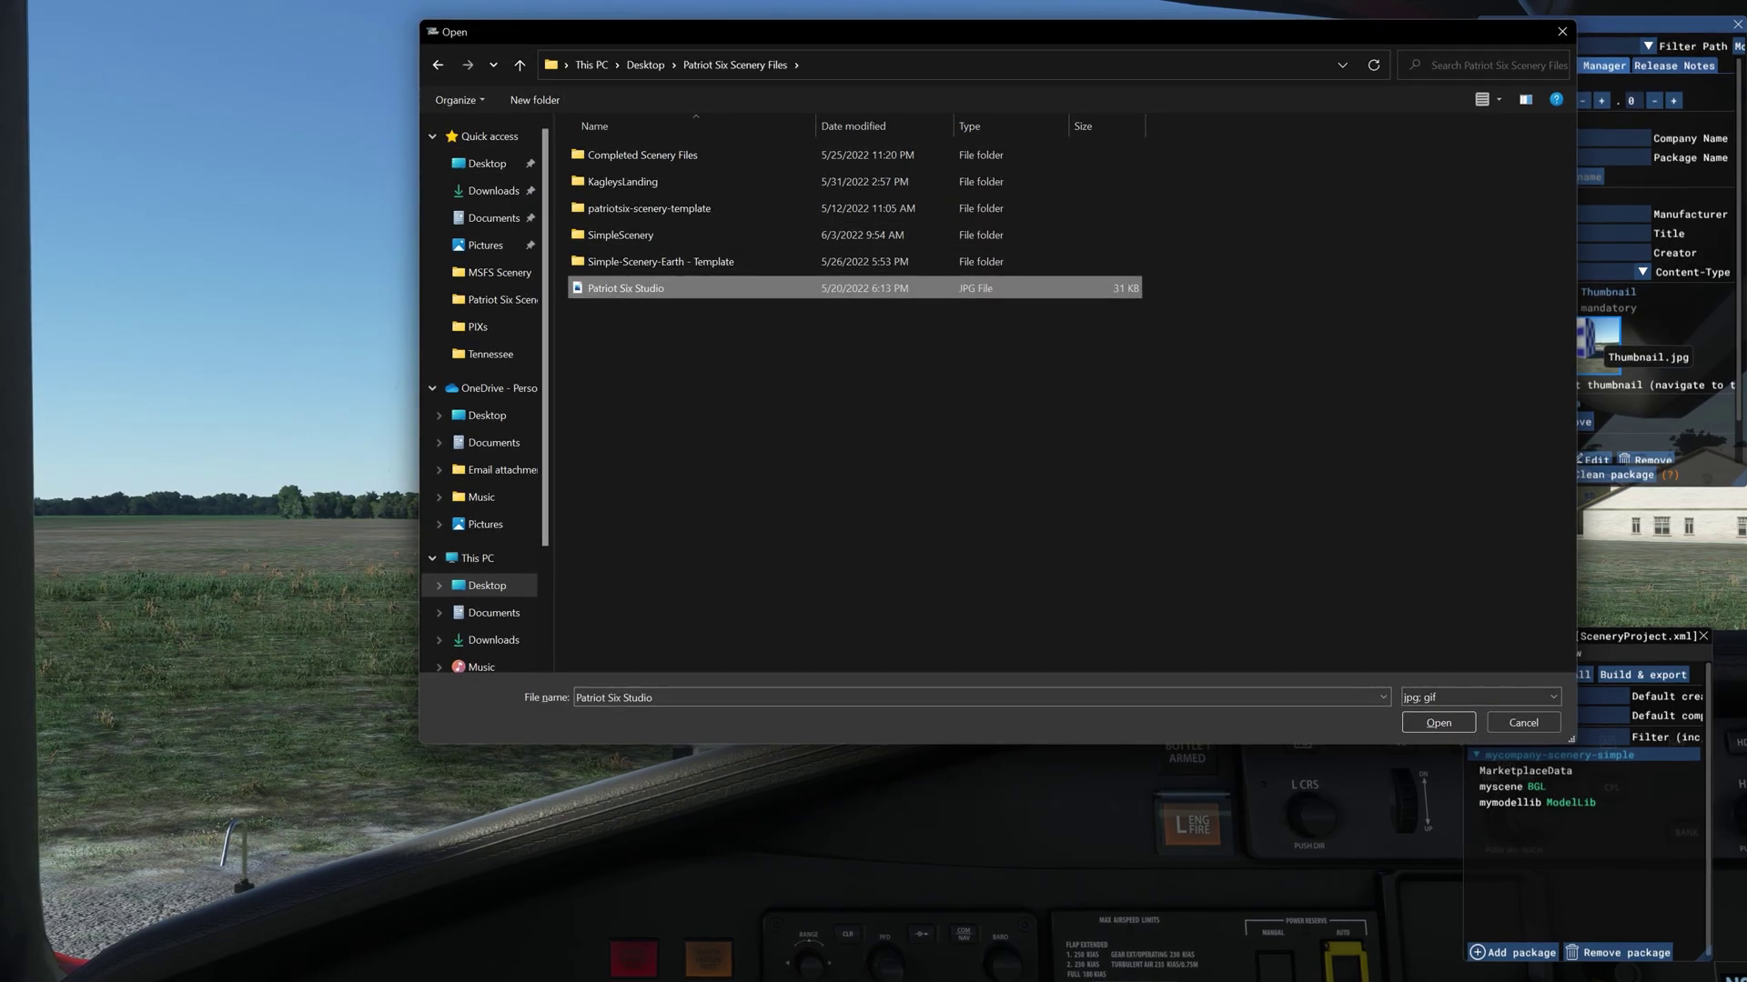
click(1419, 724)
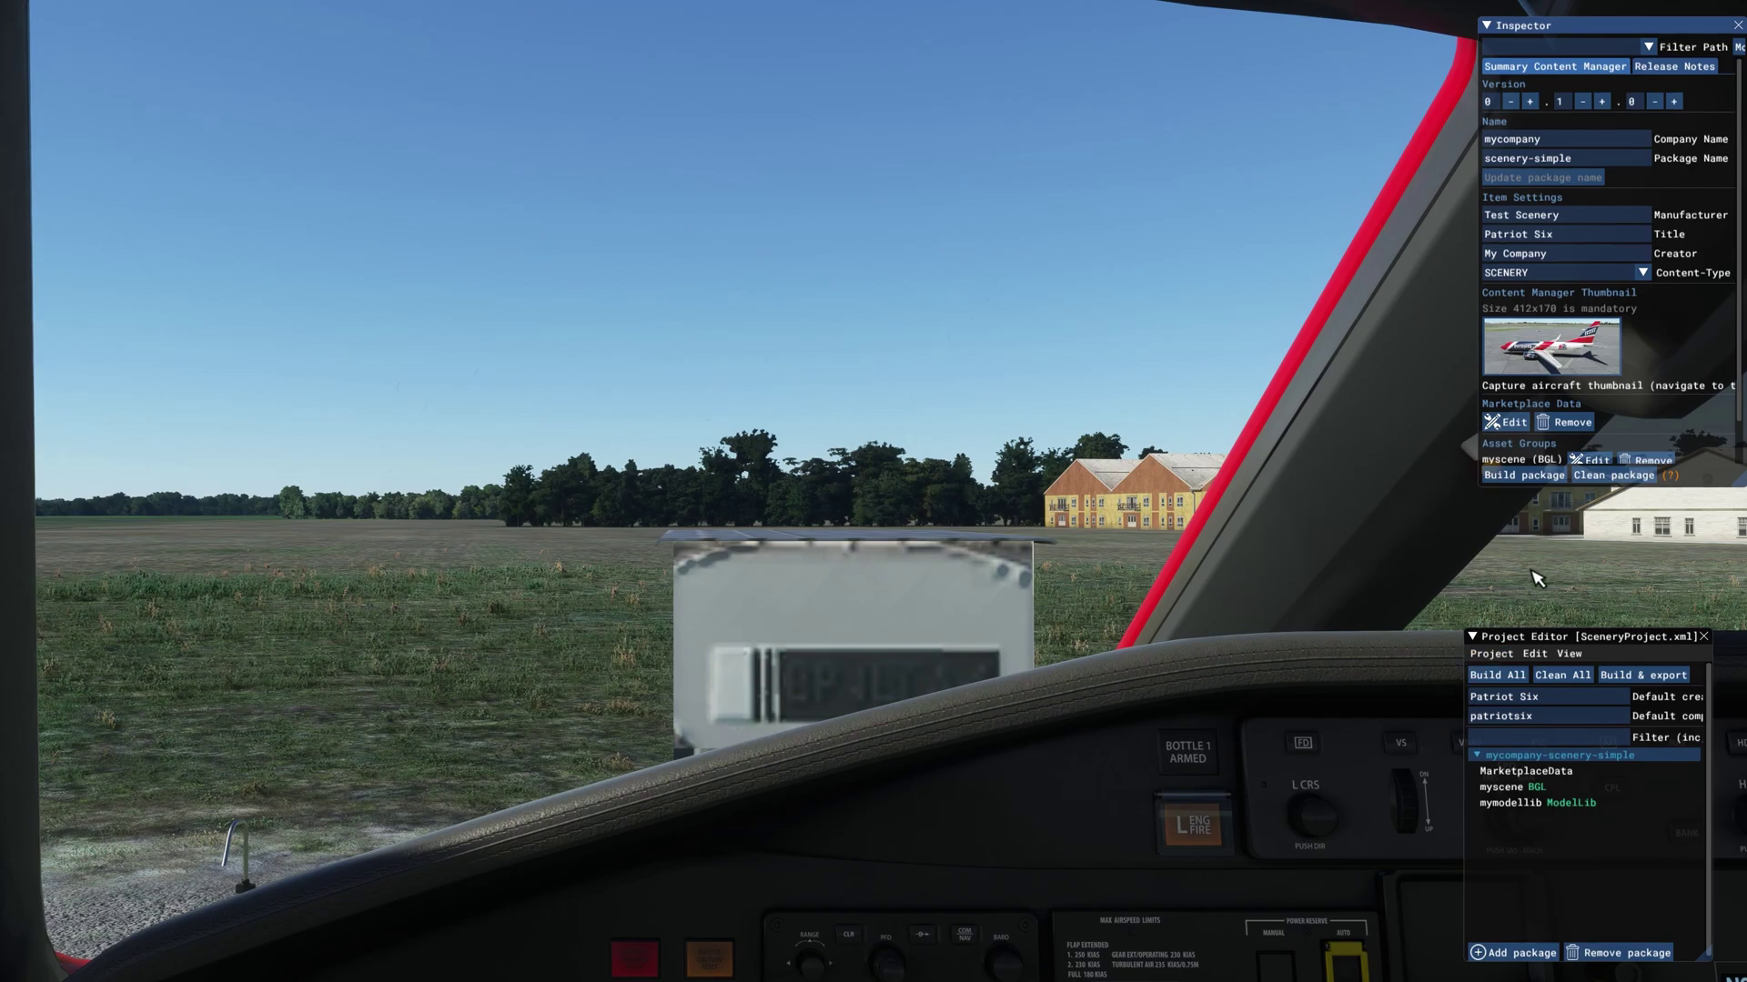
- Build the package after saving the project, and hide the Console window
click(1525, 477)
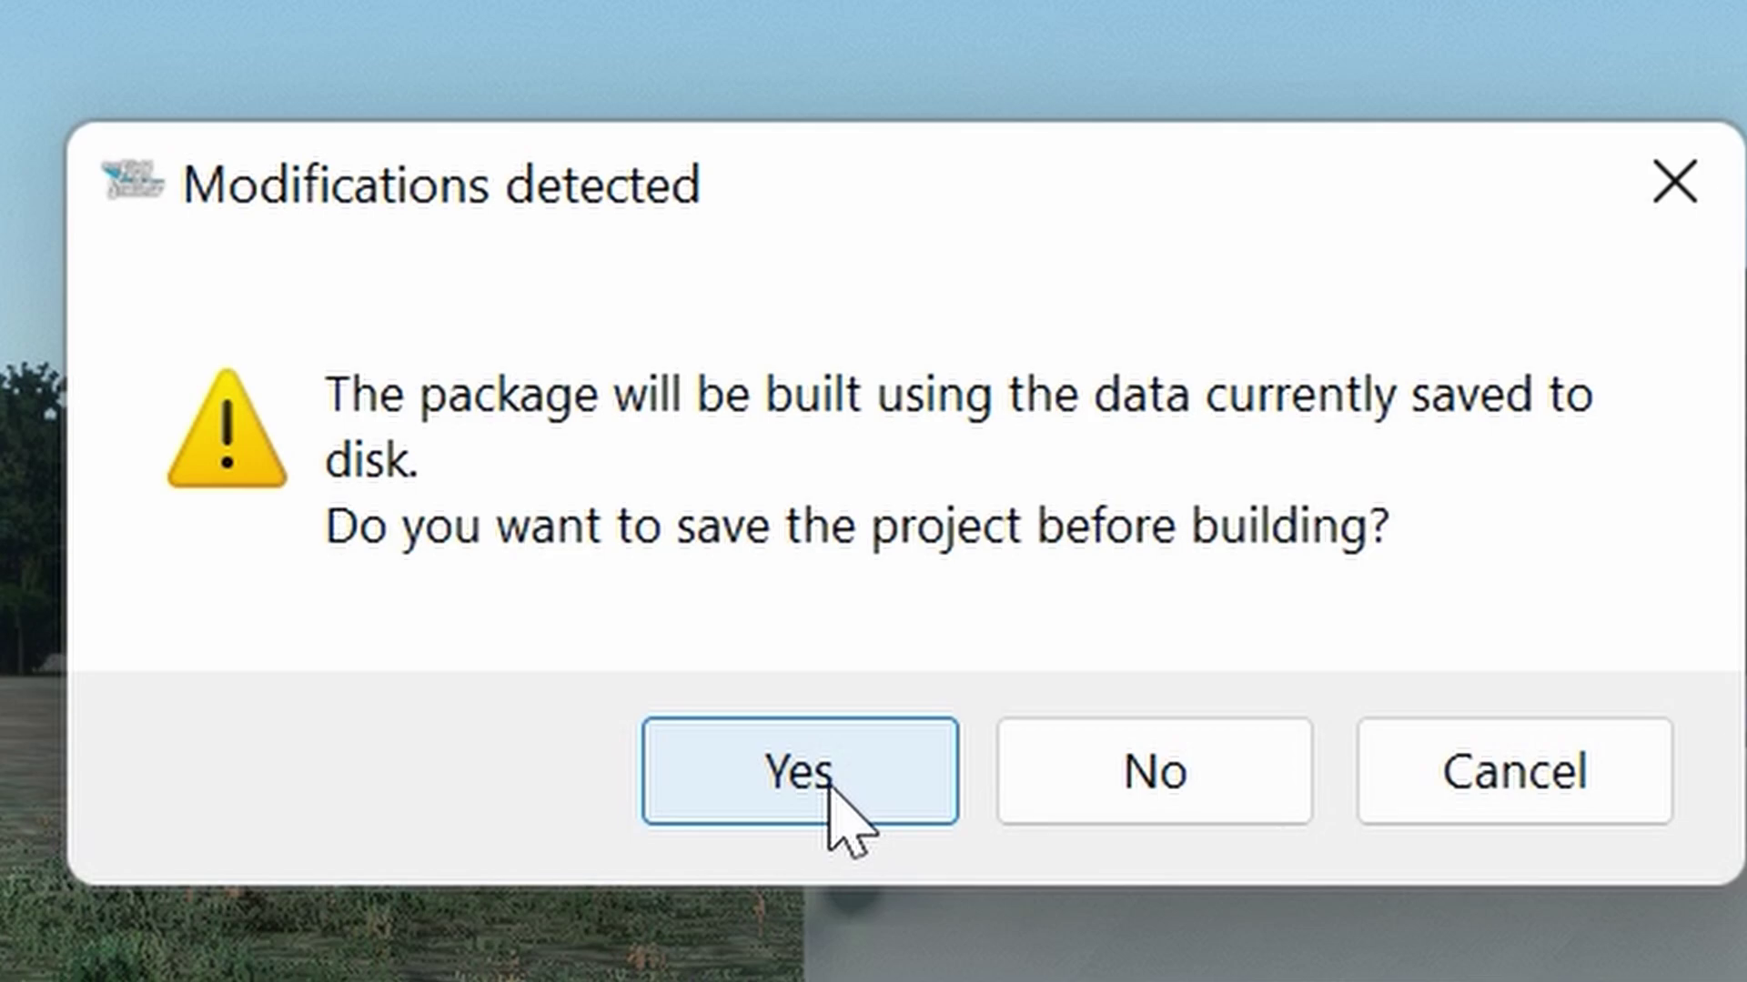
click(831, 787)
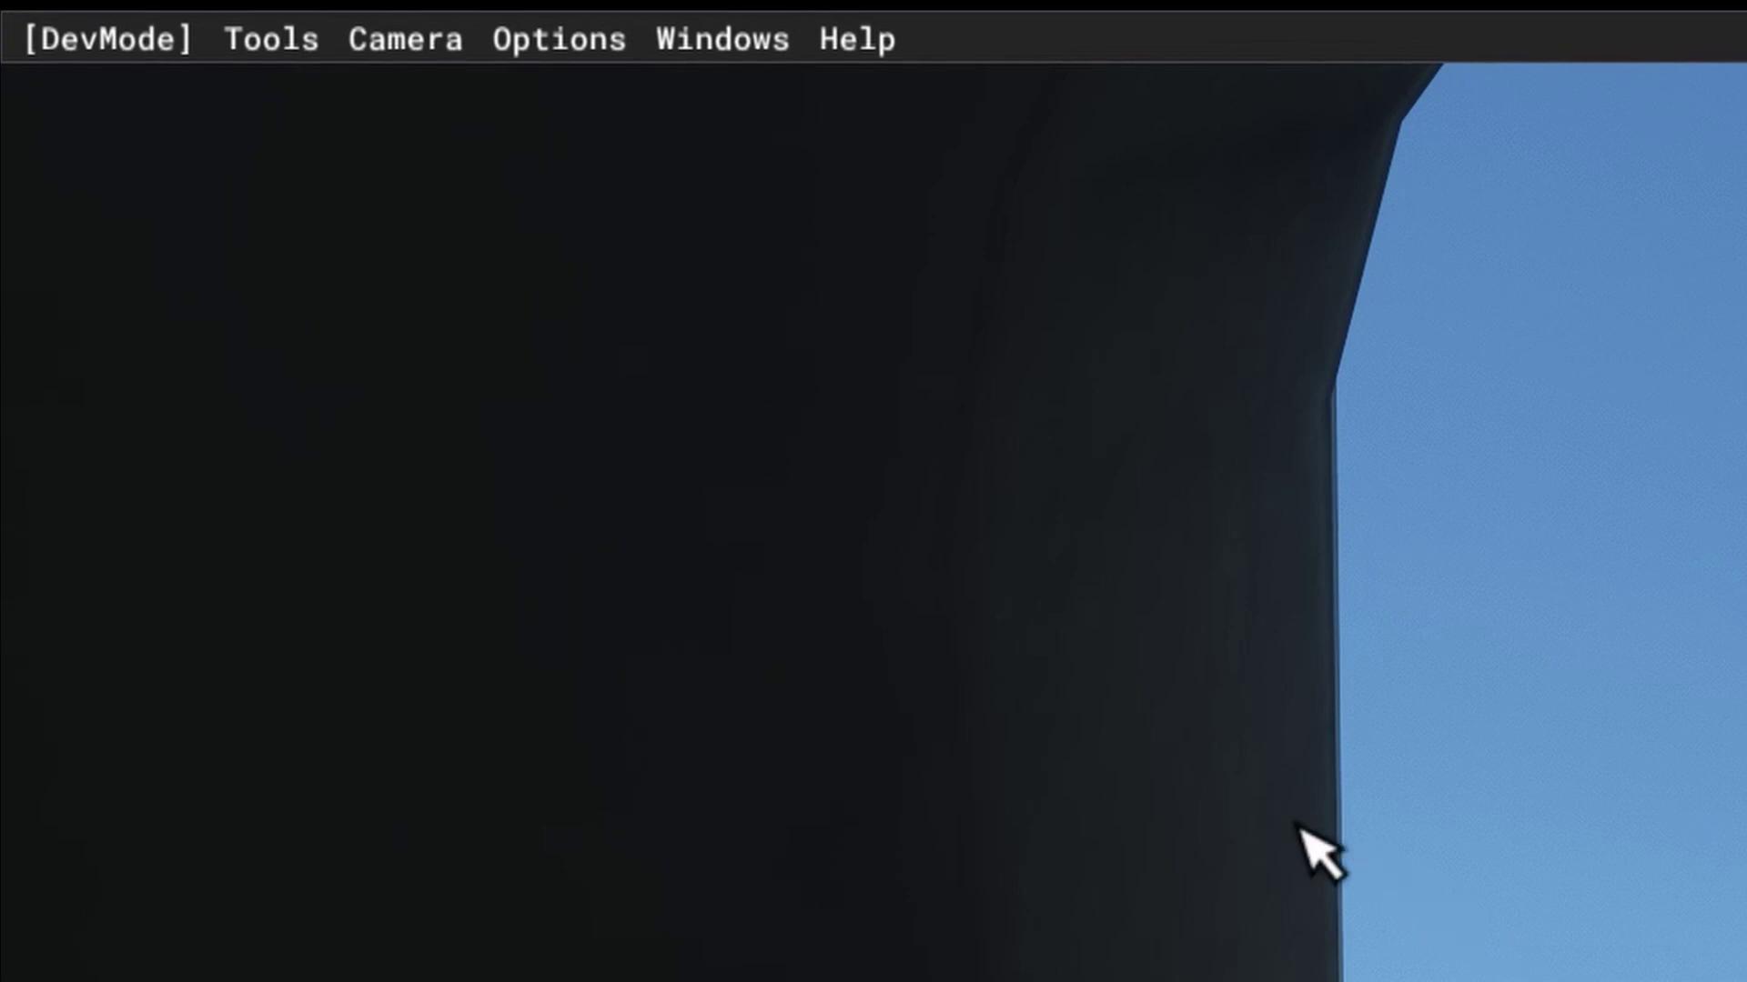
click(708, 53)
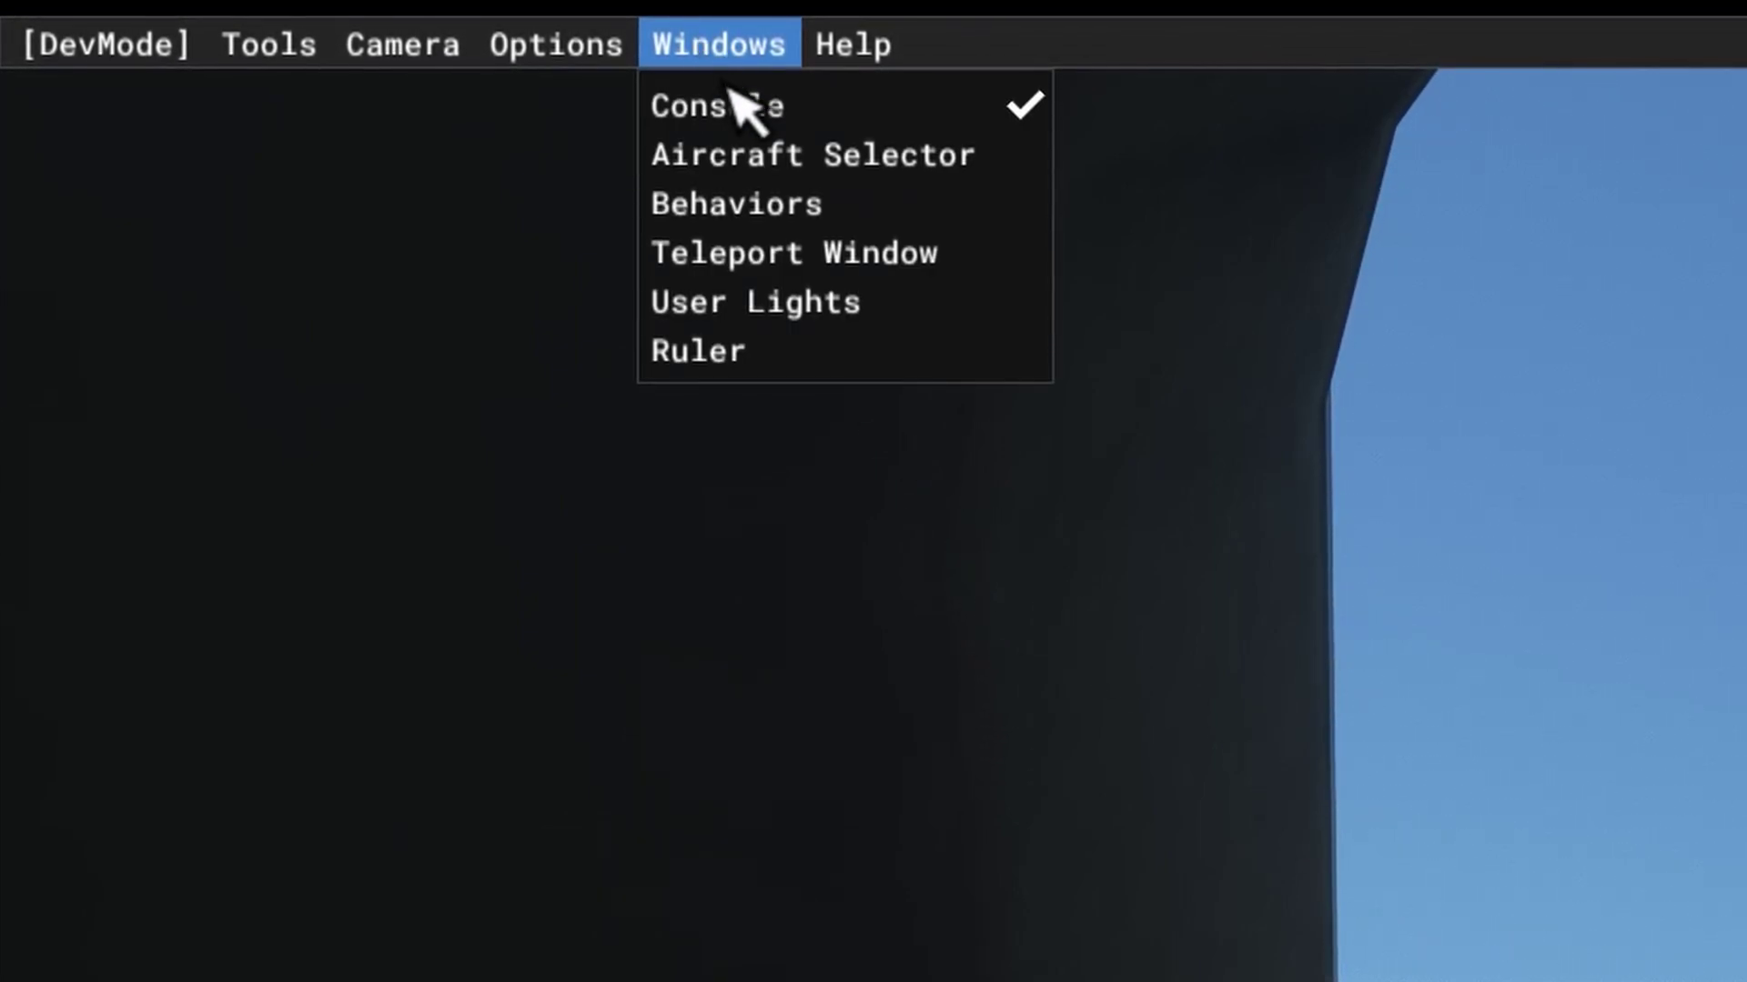
click(748, 111)
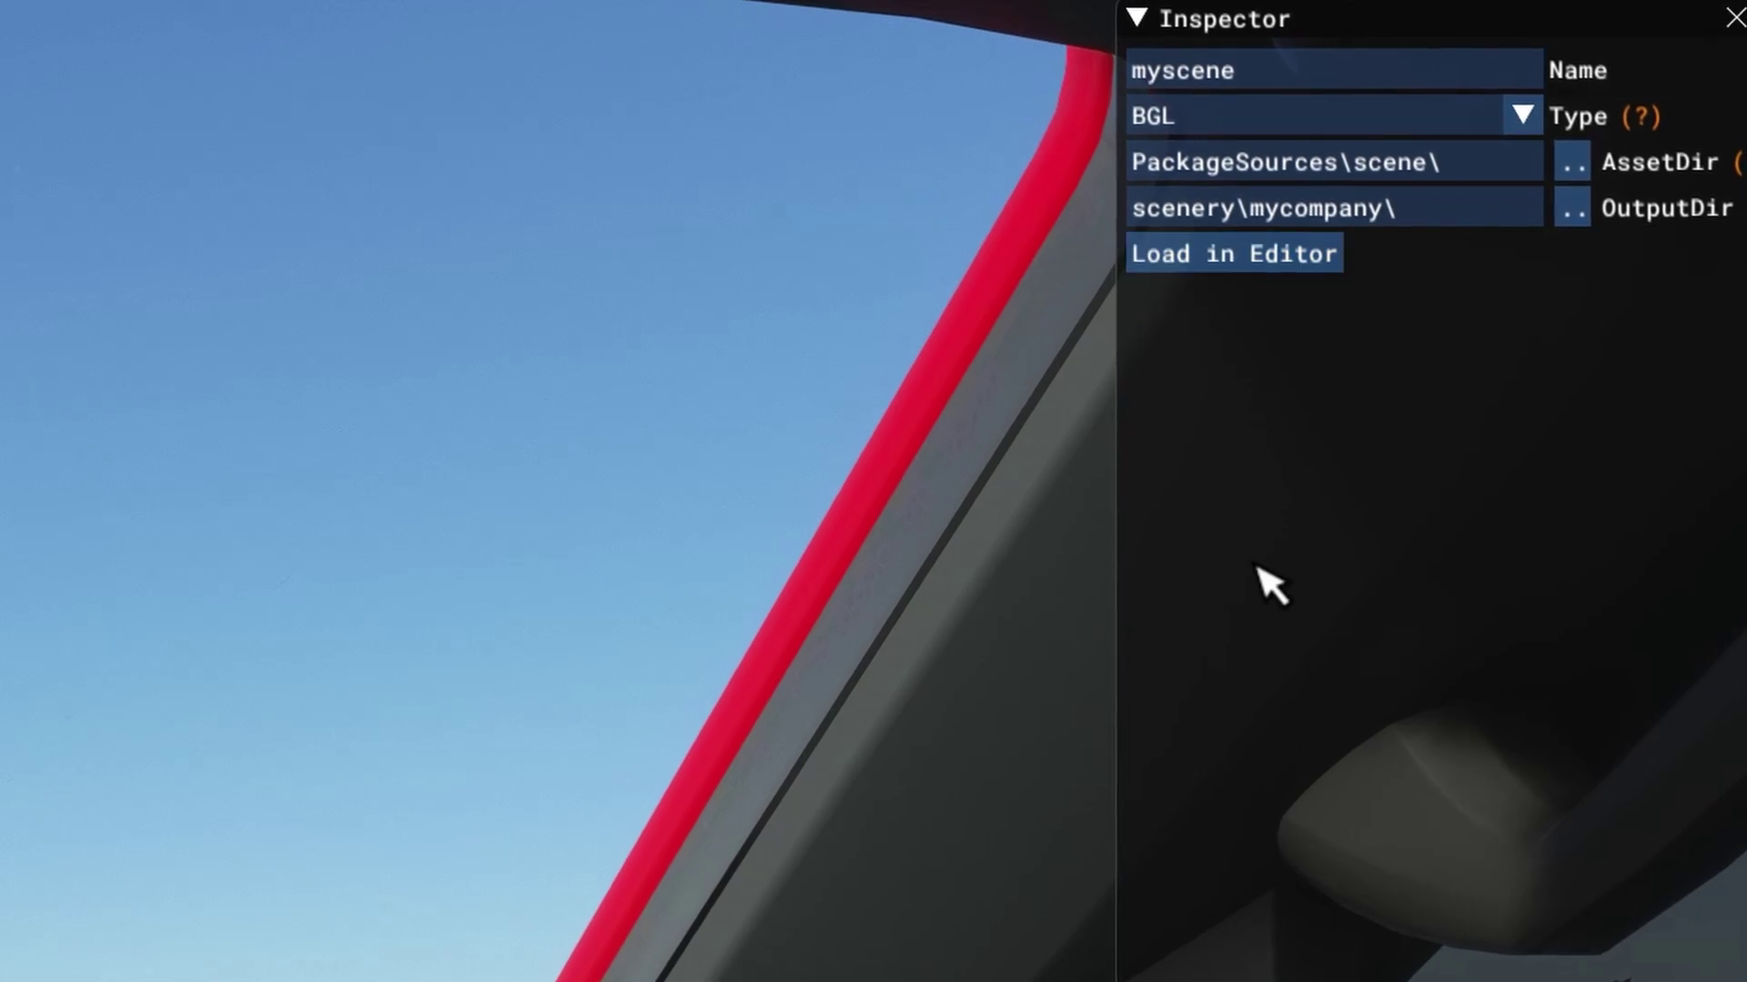
- Load myscene into the Scenery Editor, showing Light_Sample and SampleMyBox
click(1222, 266)
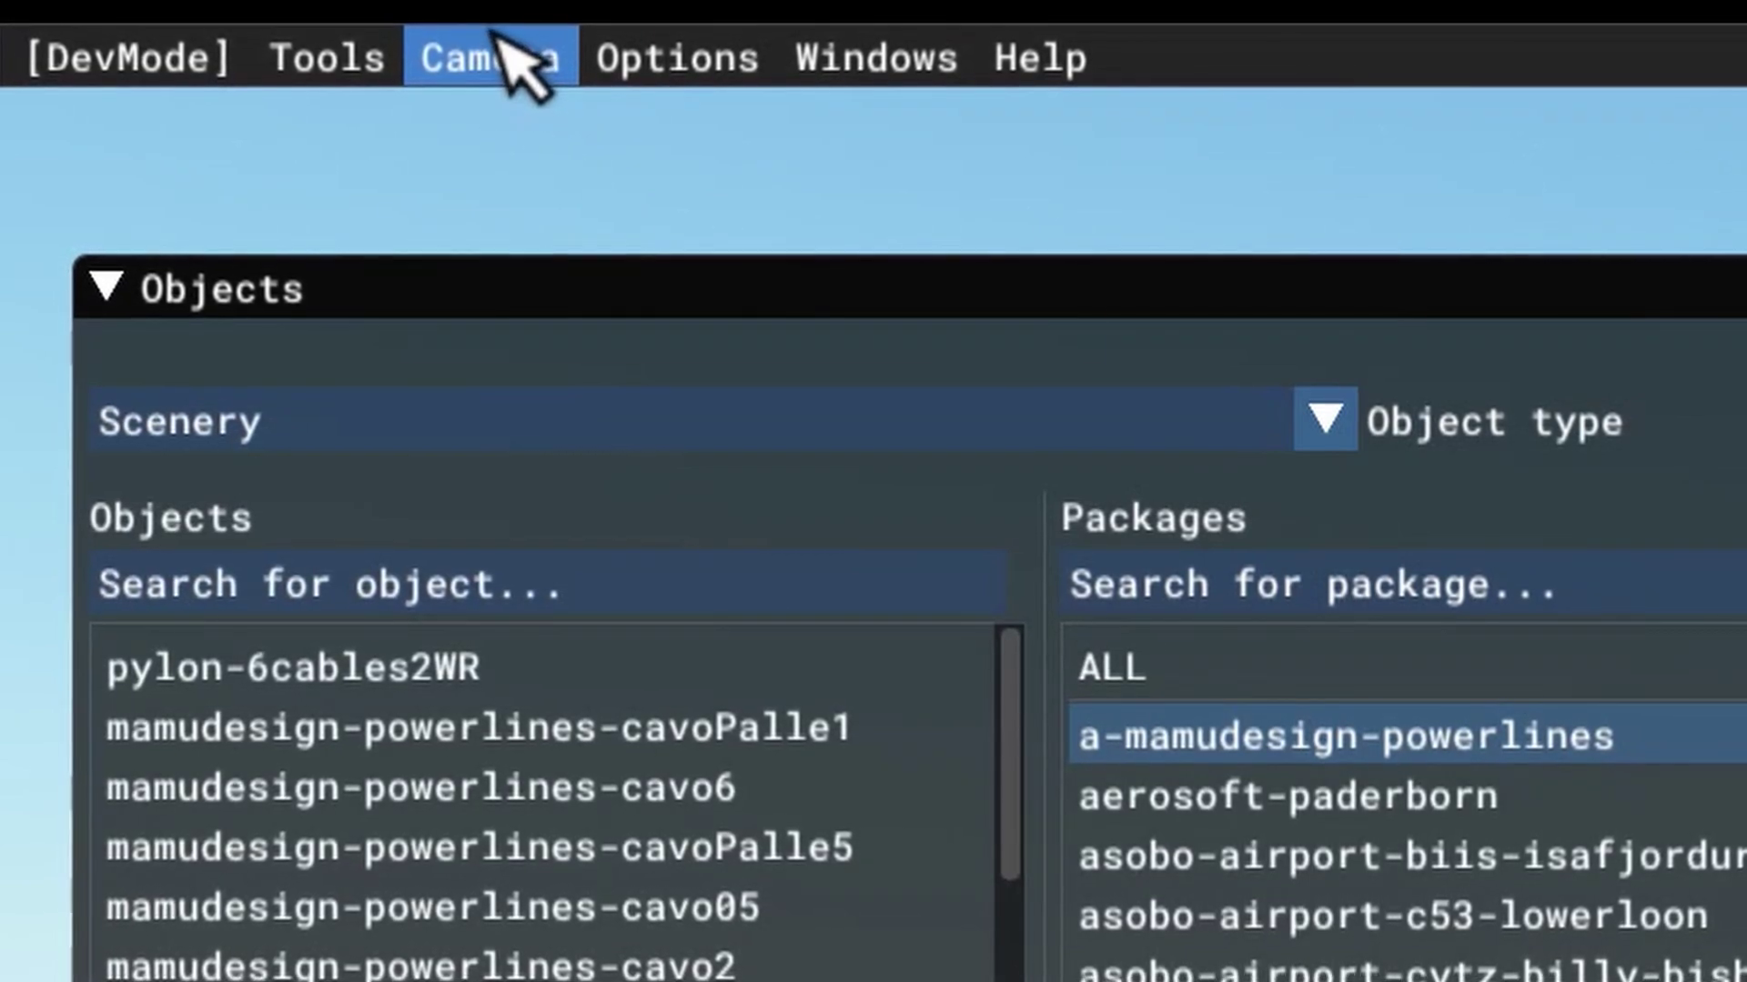
click(509, 62)
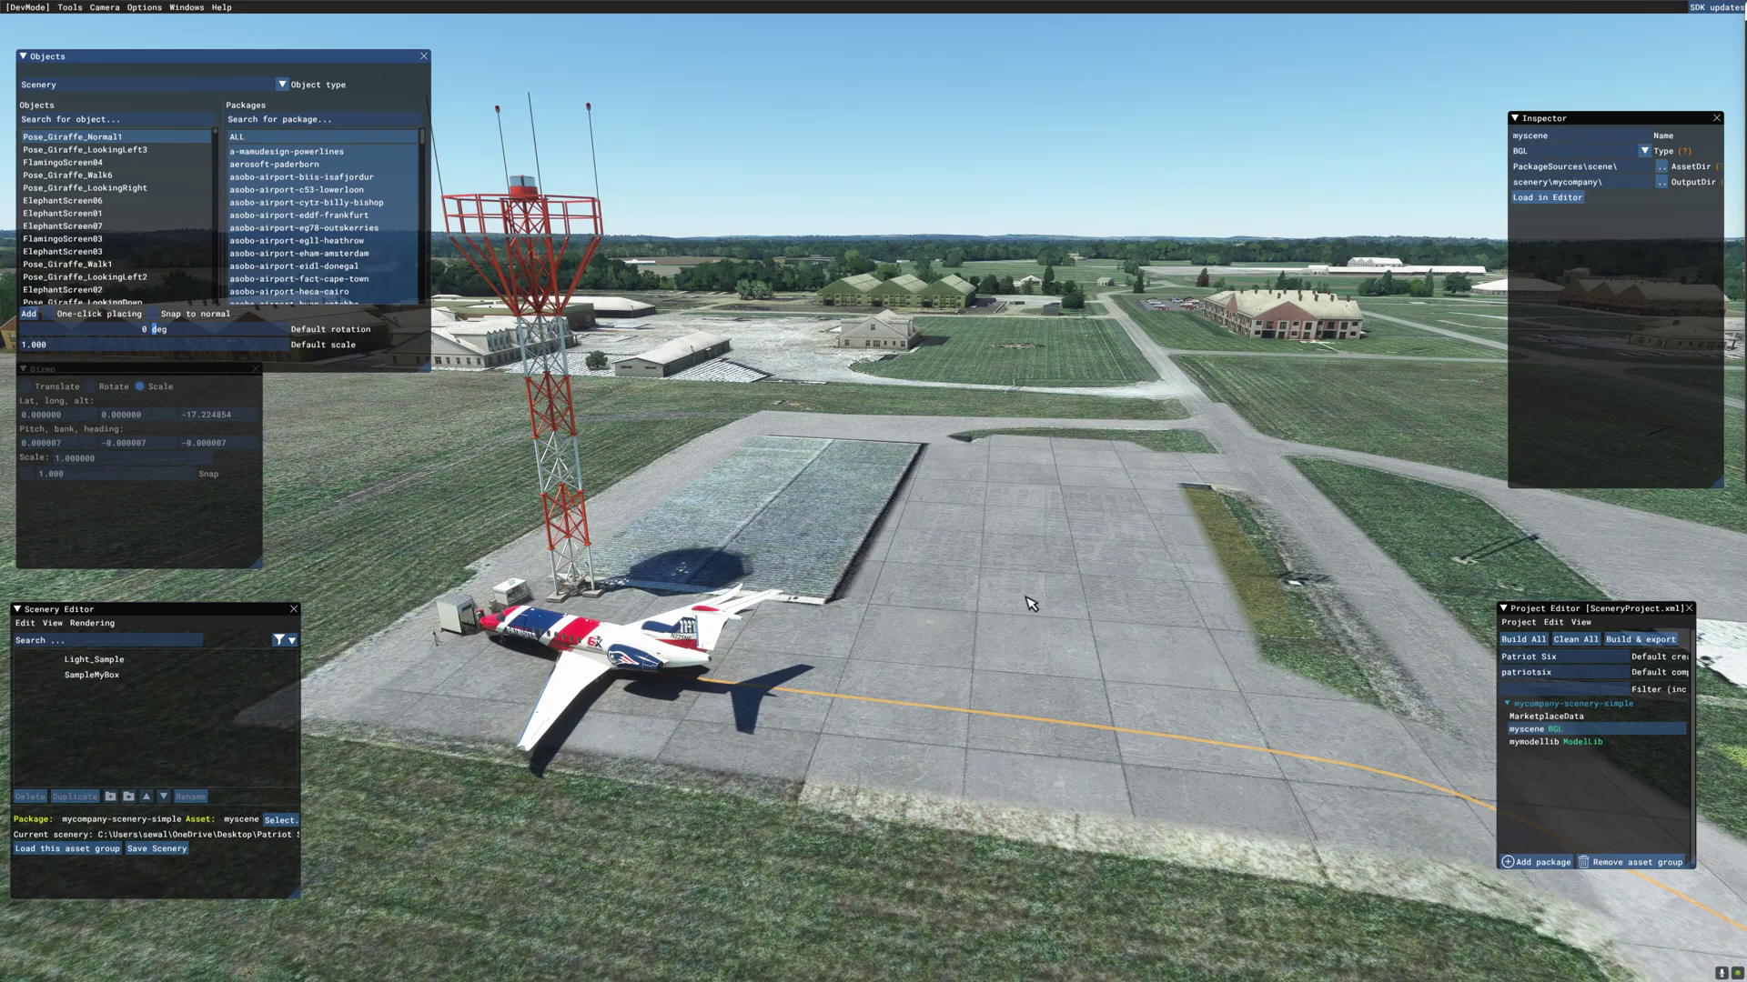
- Search Objects for 'lamp' and add StreetLamp_Type5_Quadruple to the apron scene
key(d)
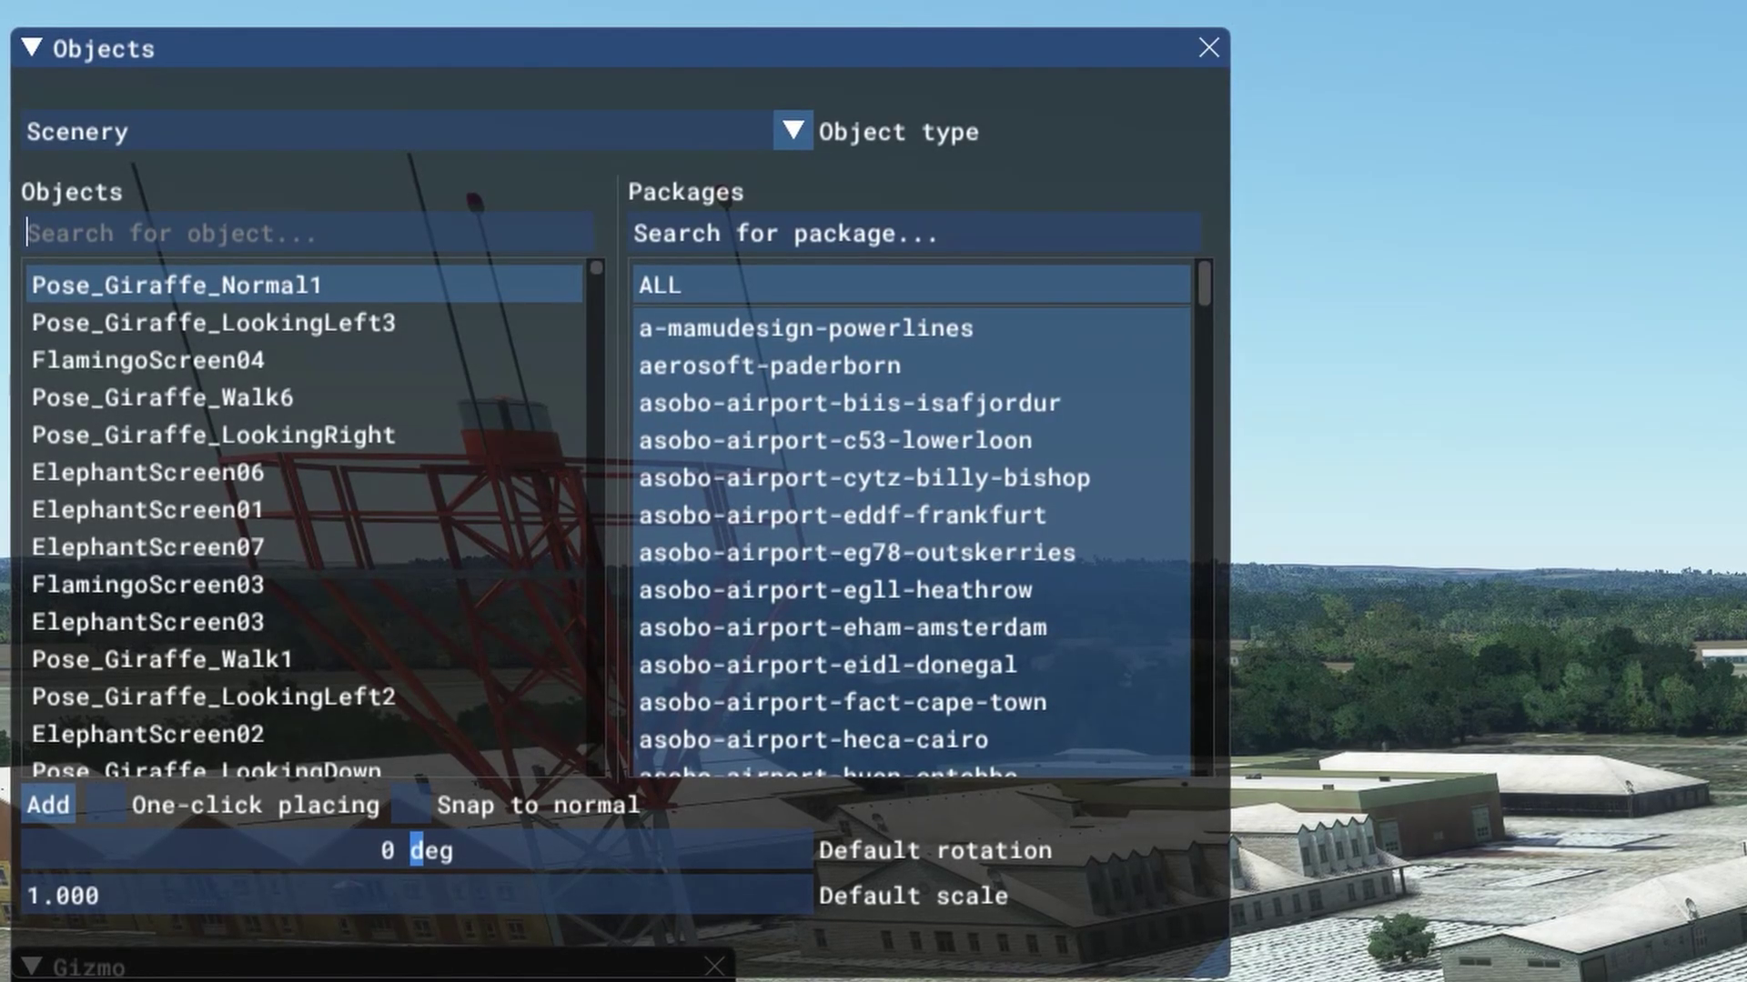
text(lamp)
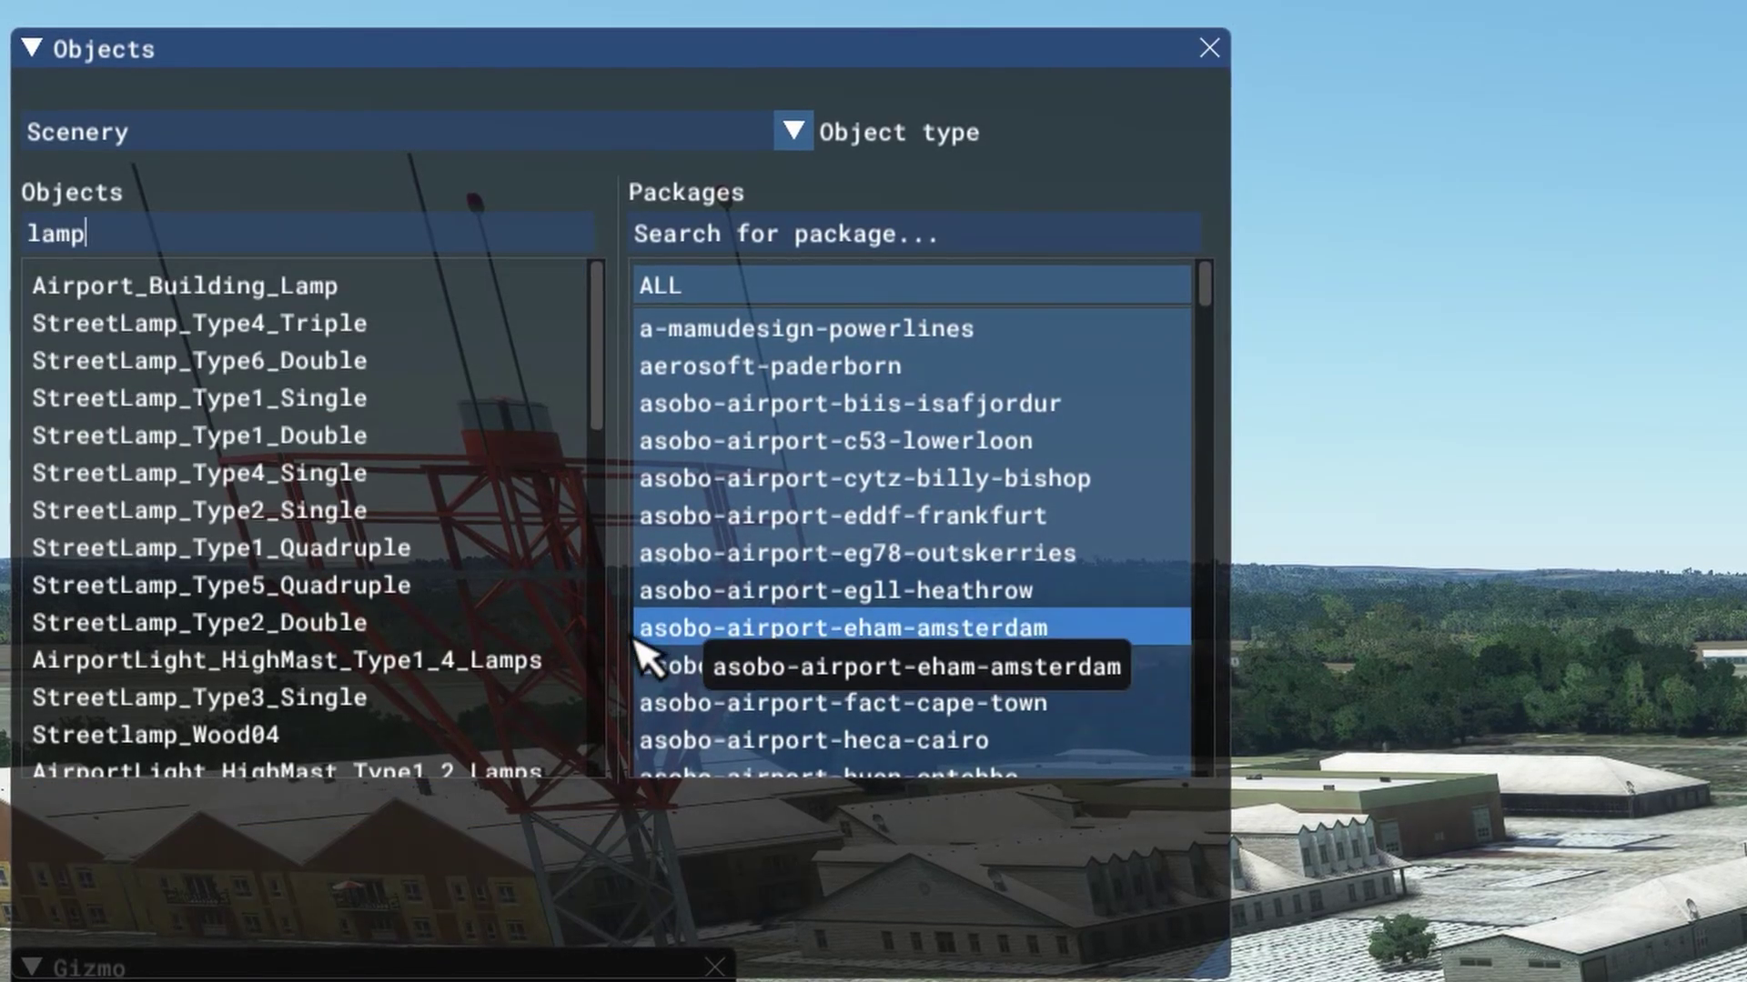
click(378, 586)
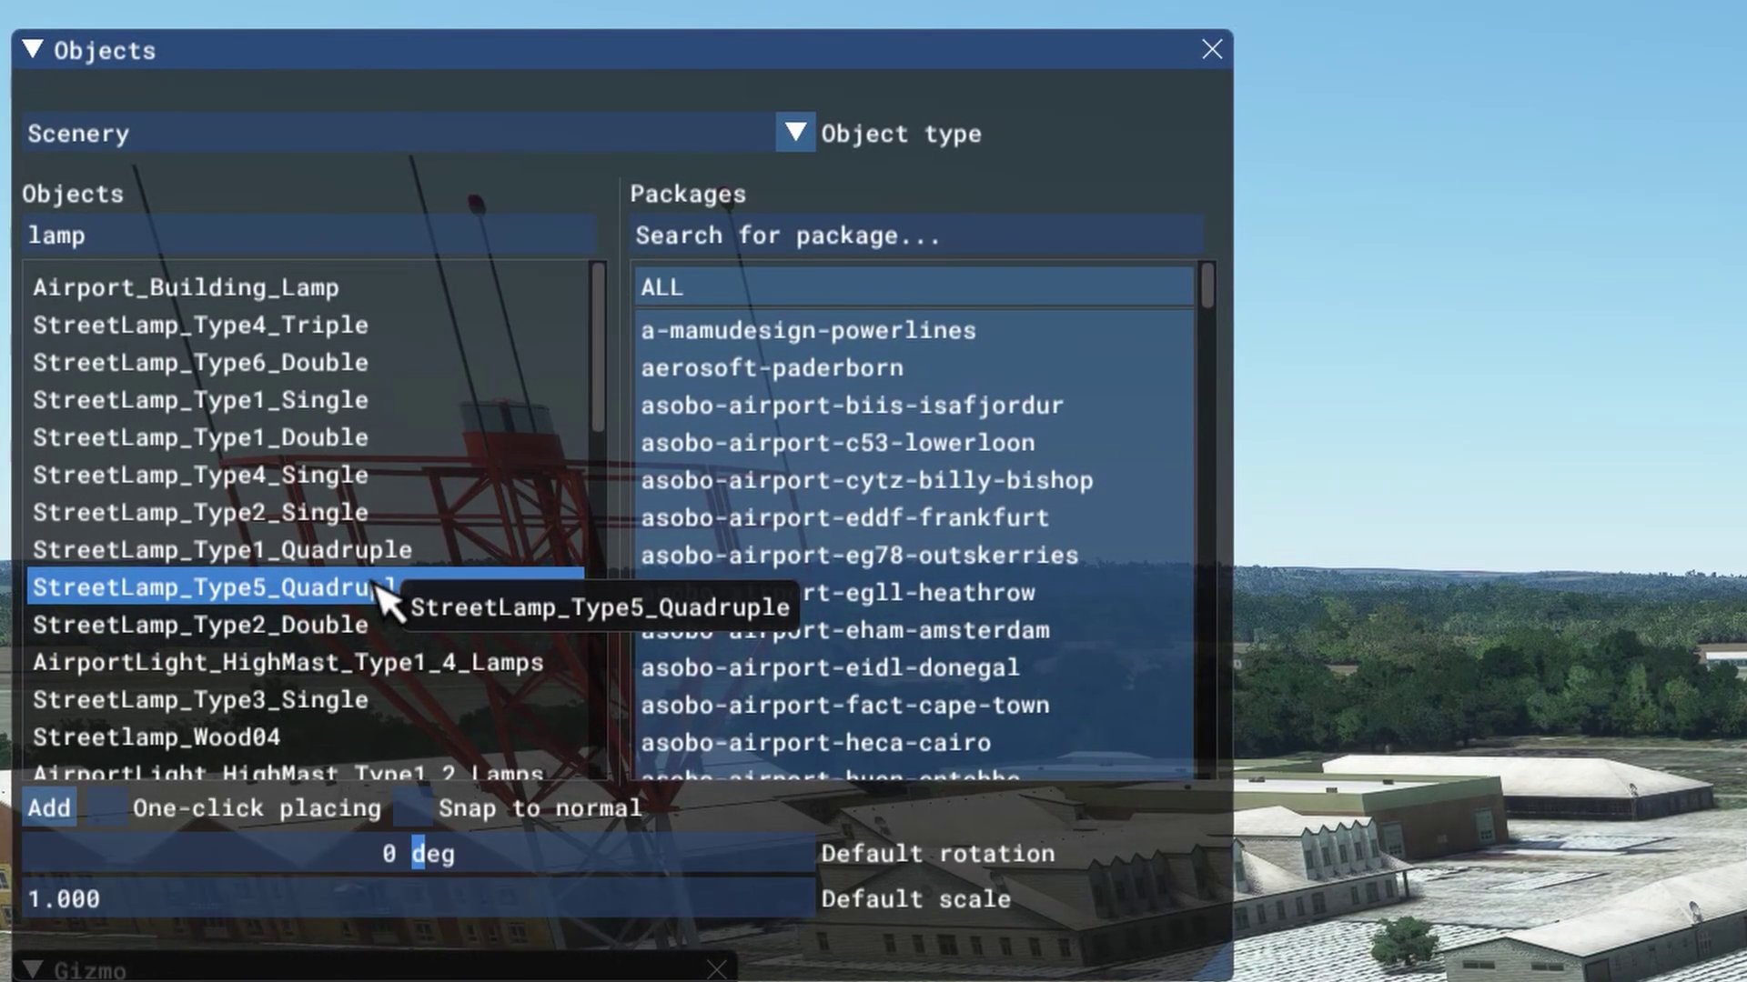
click(49, 808)
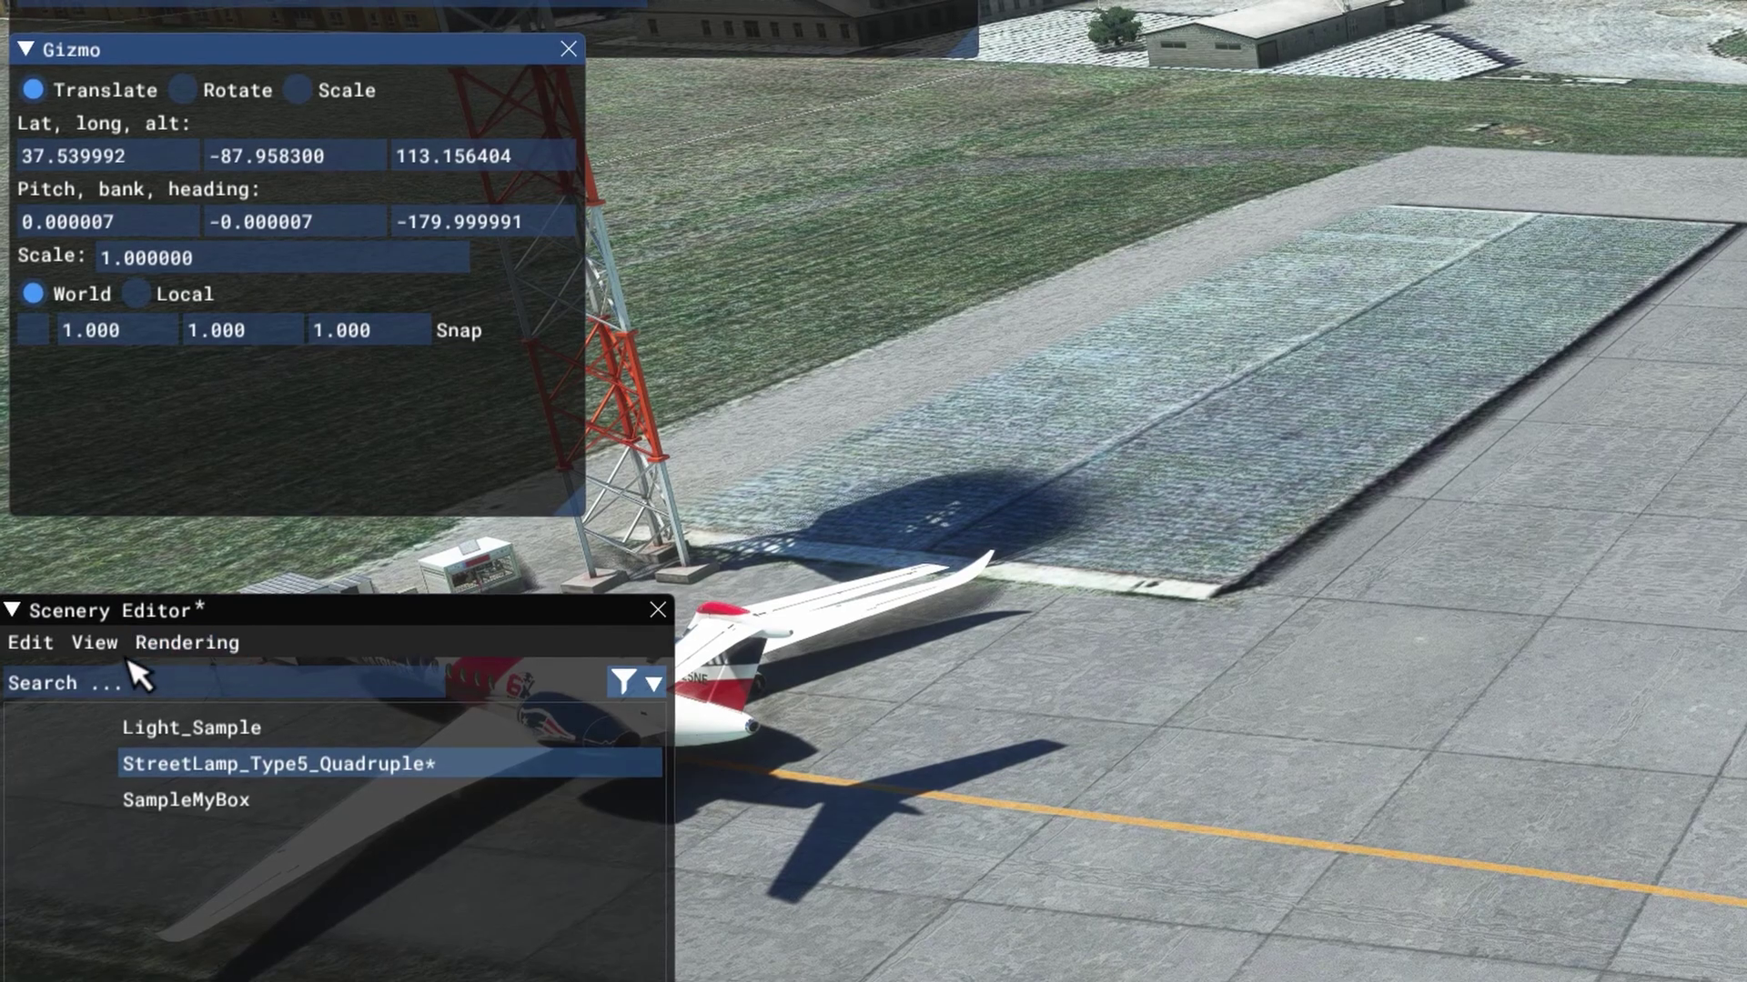
click(188, 643)
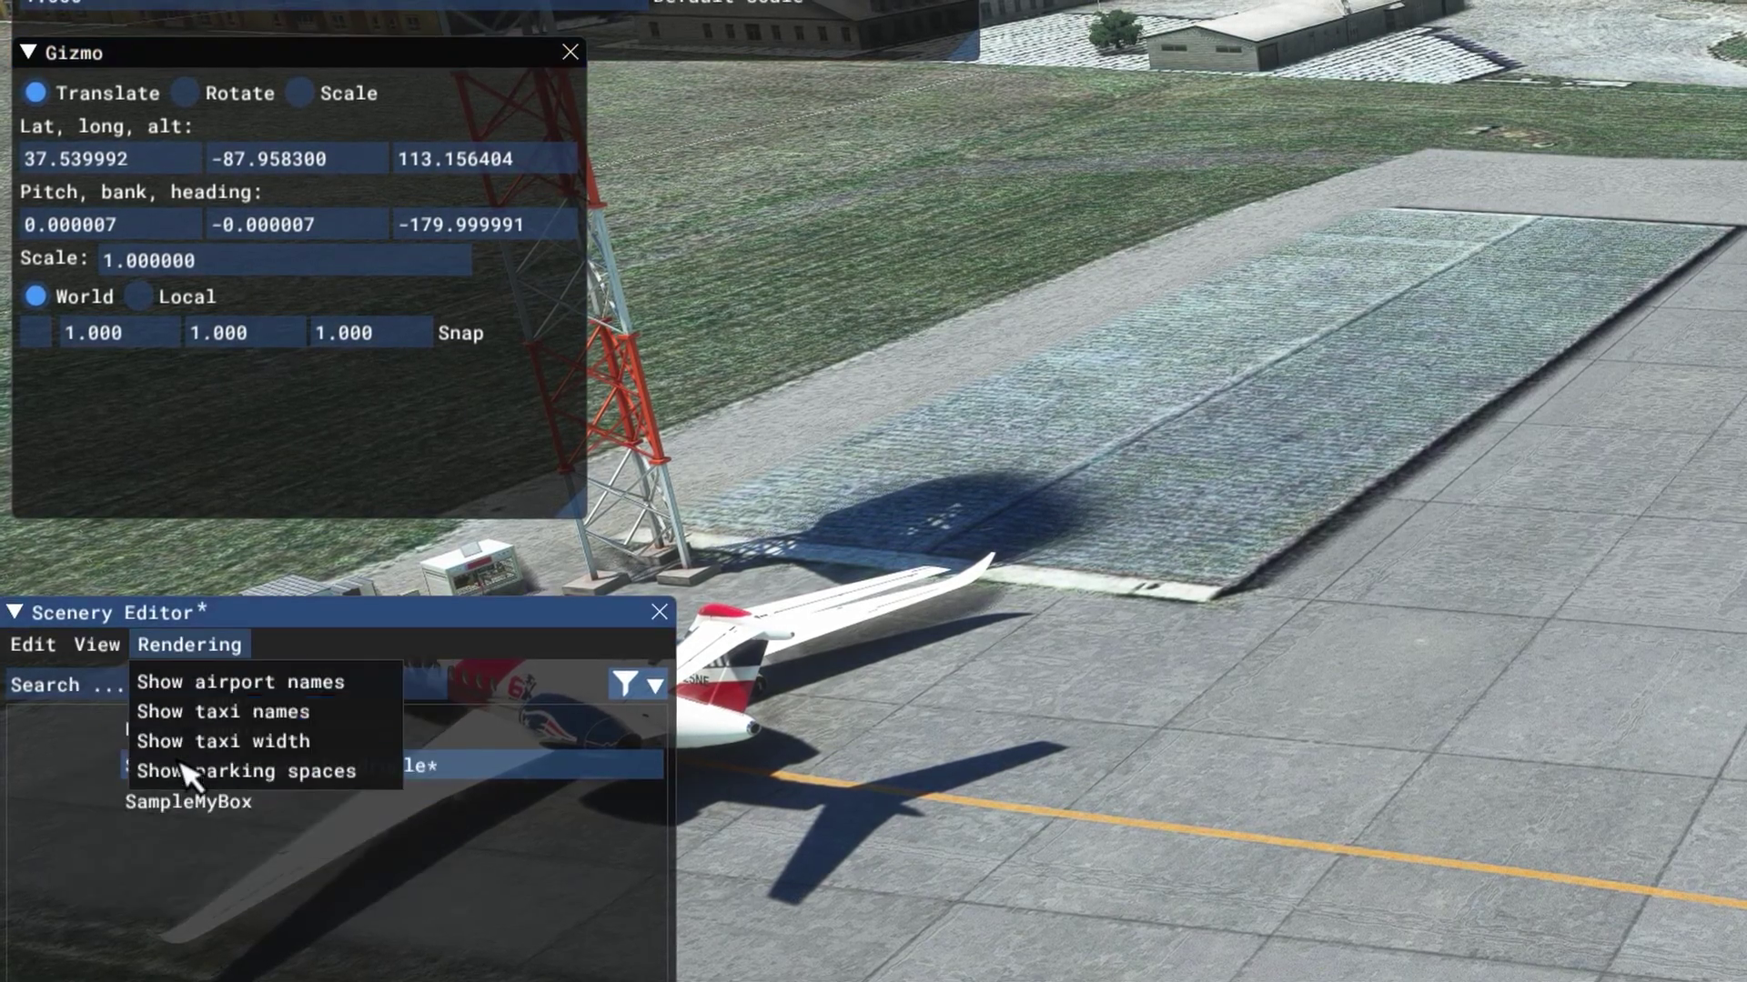
mouse_move(100, 648)
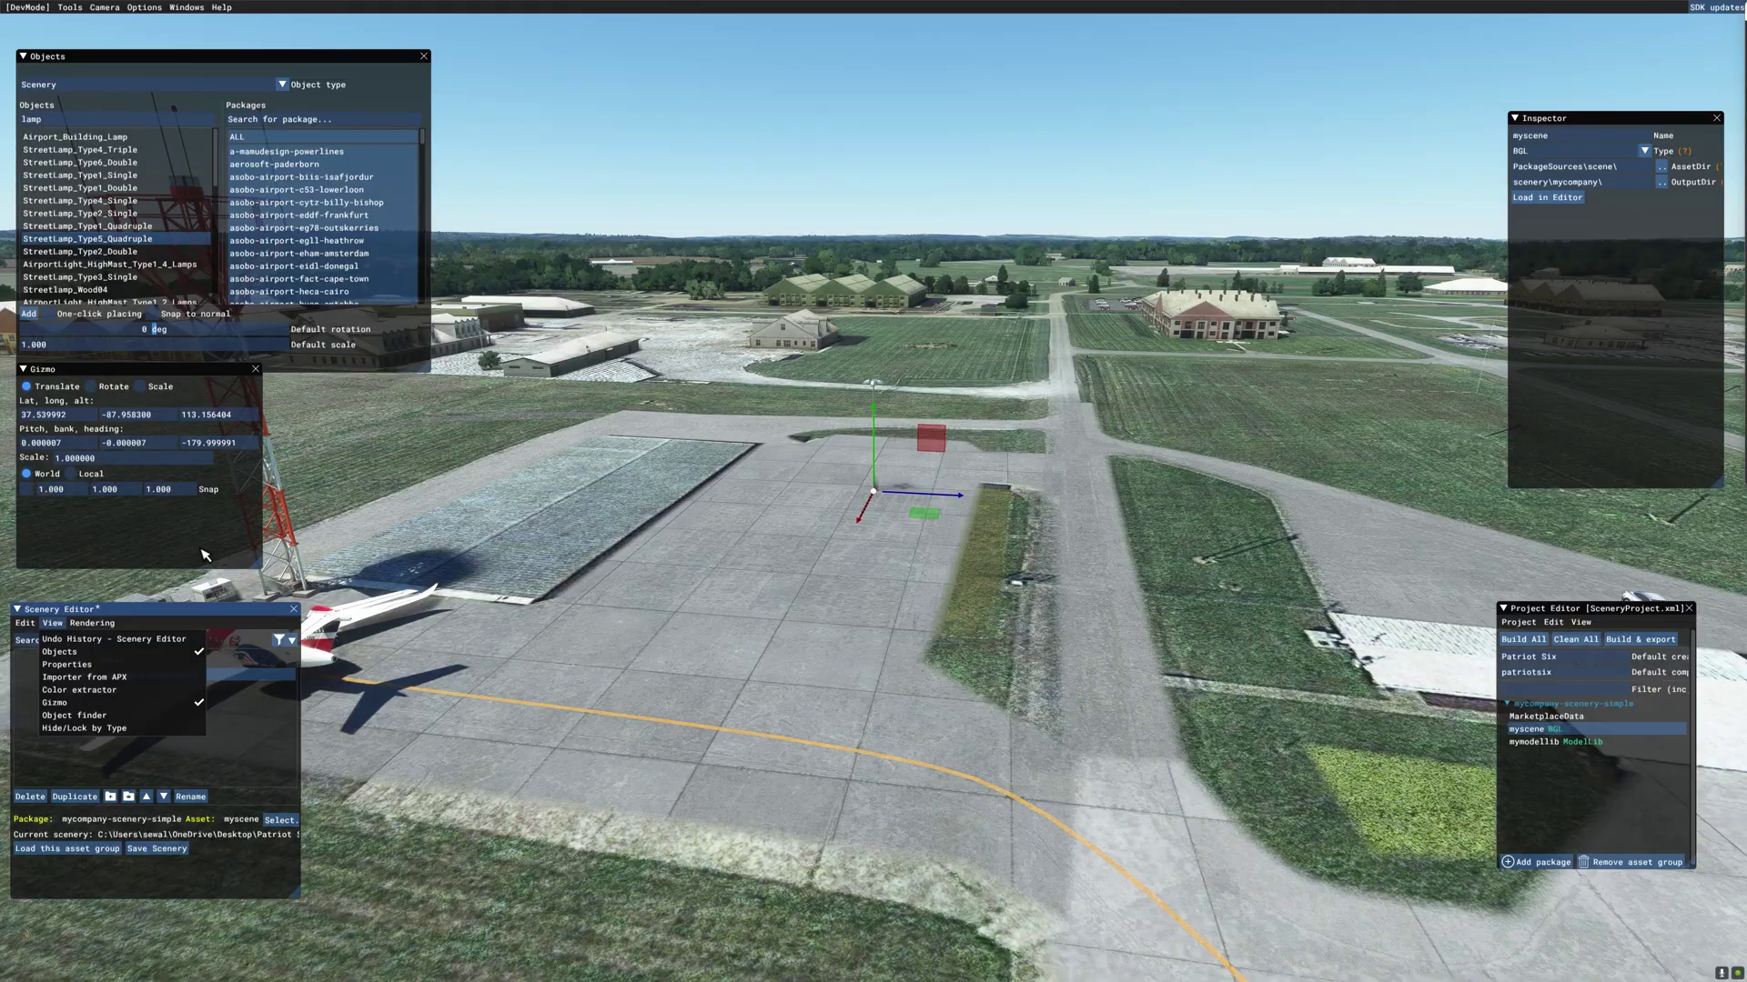
- Drag the street lamp onto the grass strip and save the scenery
click(1159, 486)
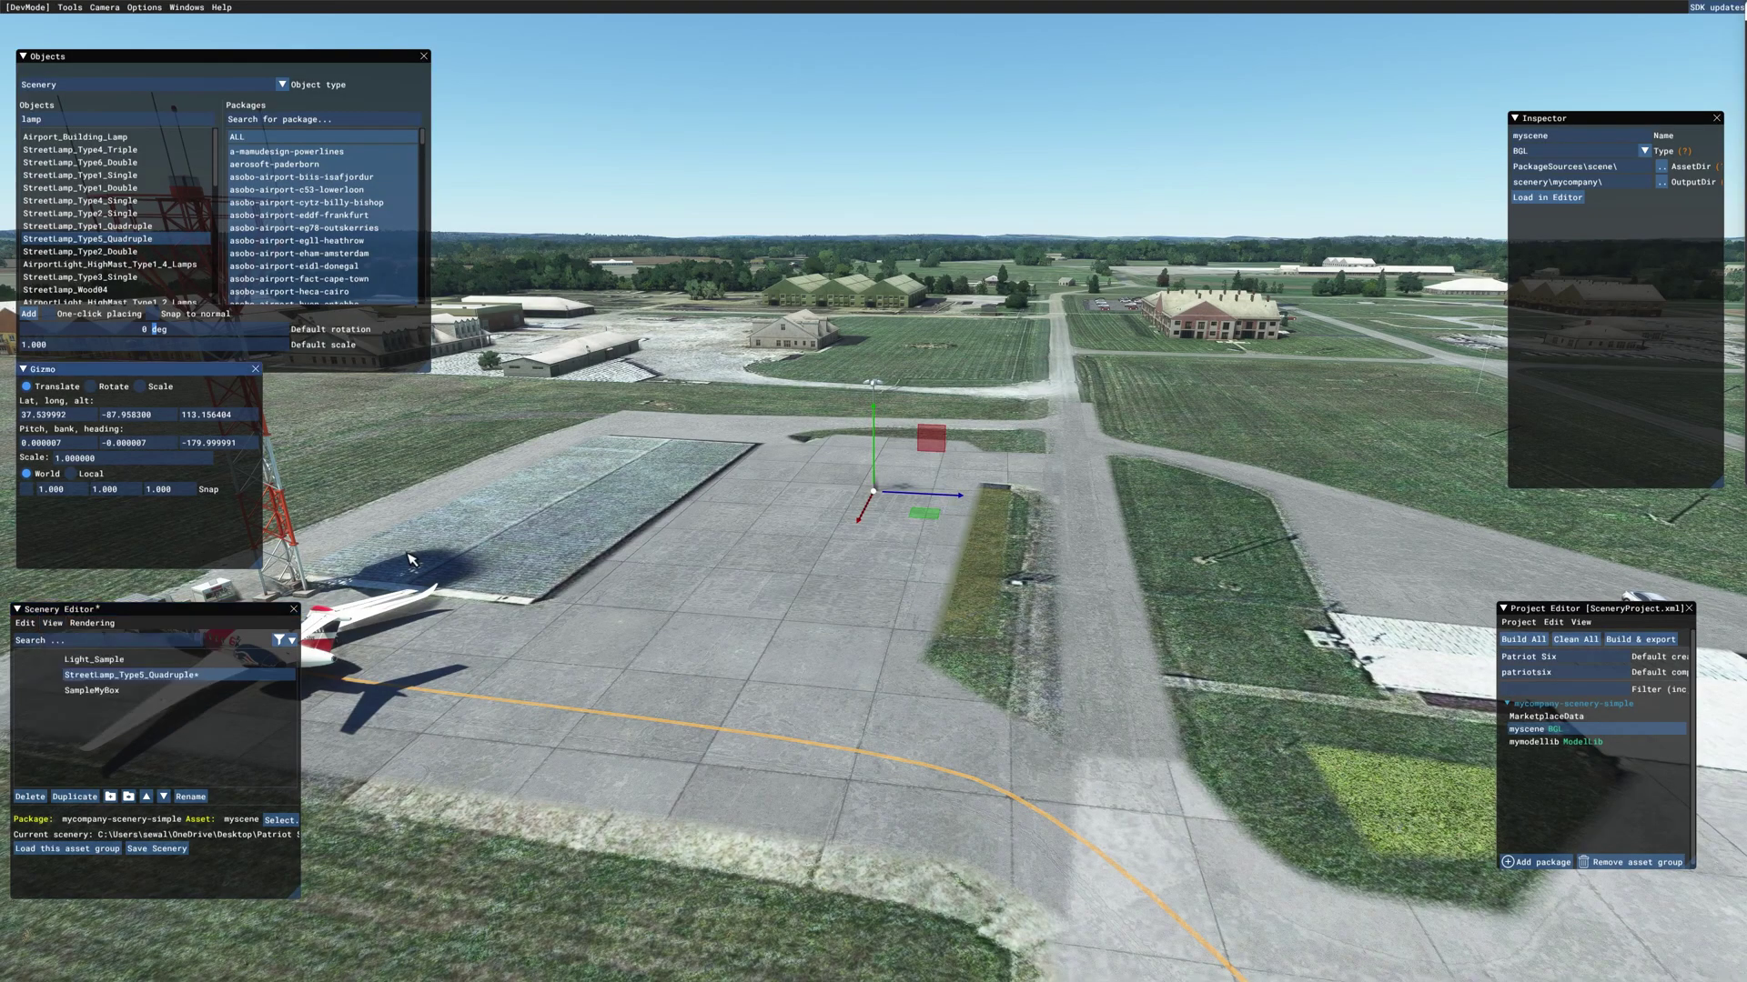
drag(932, 518, 1070, 616)
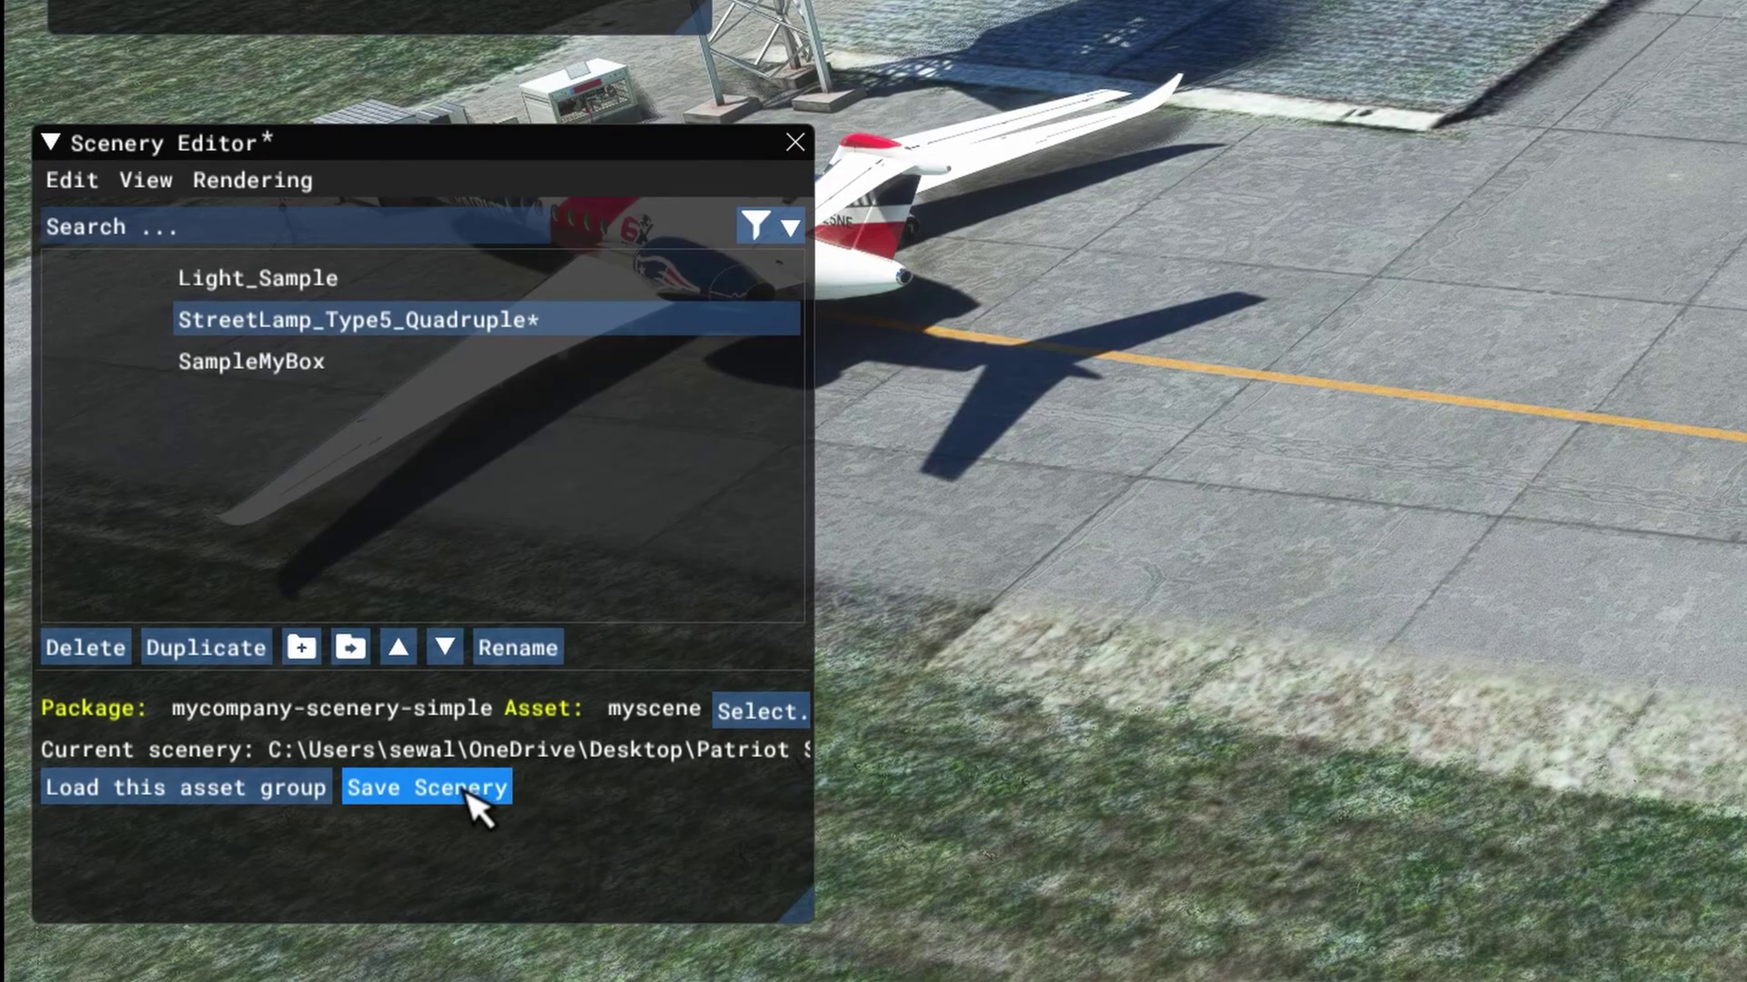
click(171, 849)
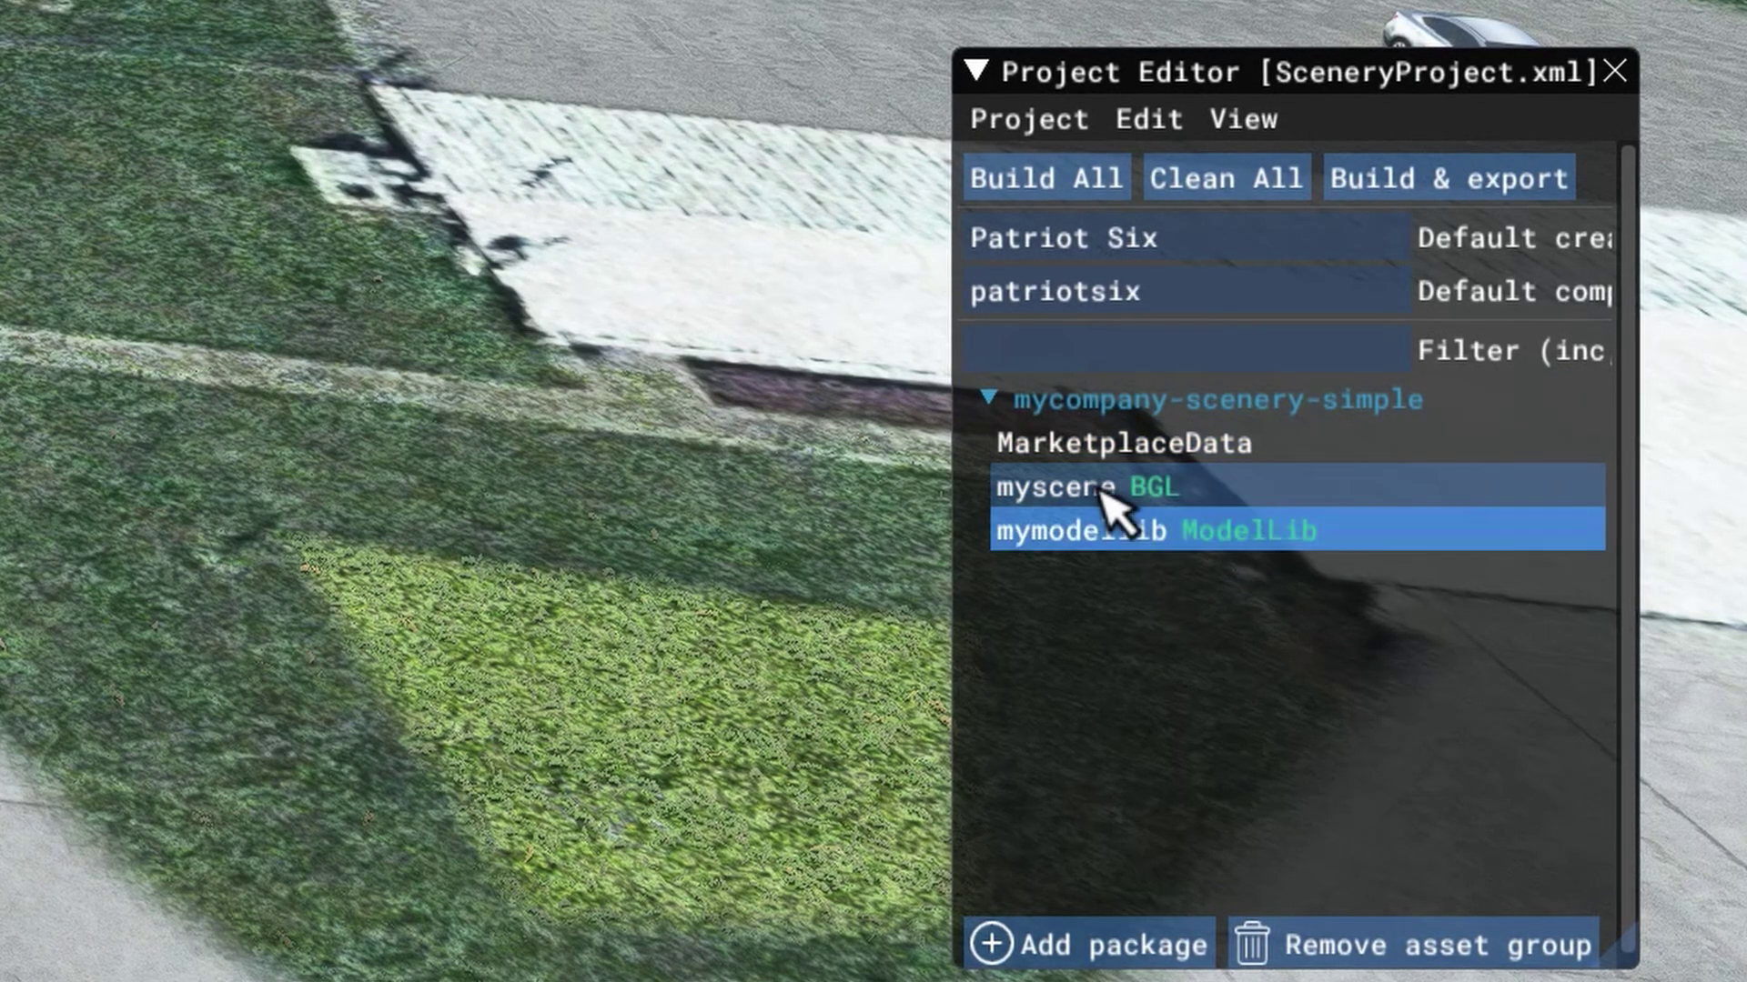
- Build the mycompany-scenery-simple package from the Project Editor
click(1015, 408)
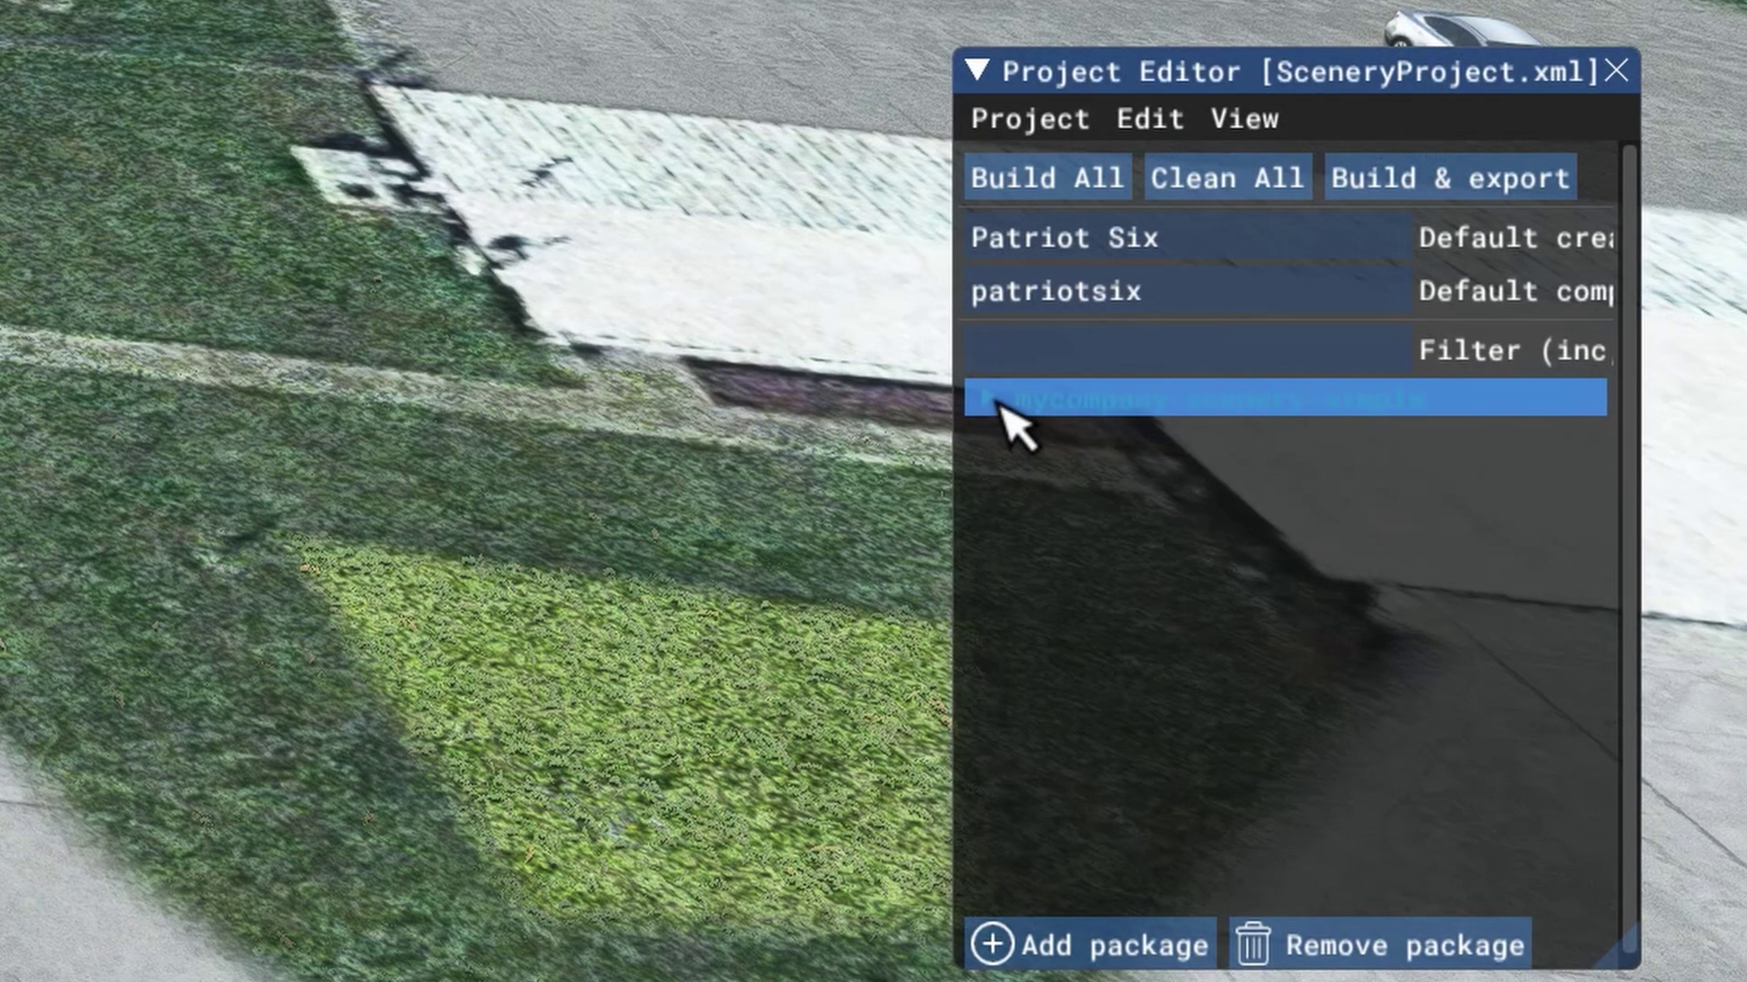
click(1001, 407)
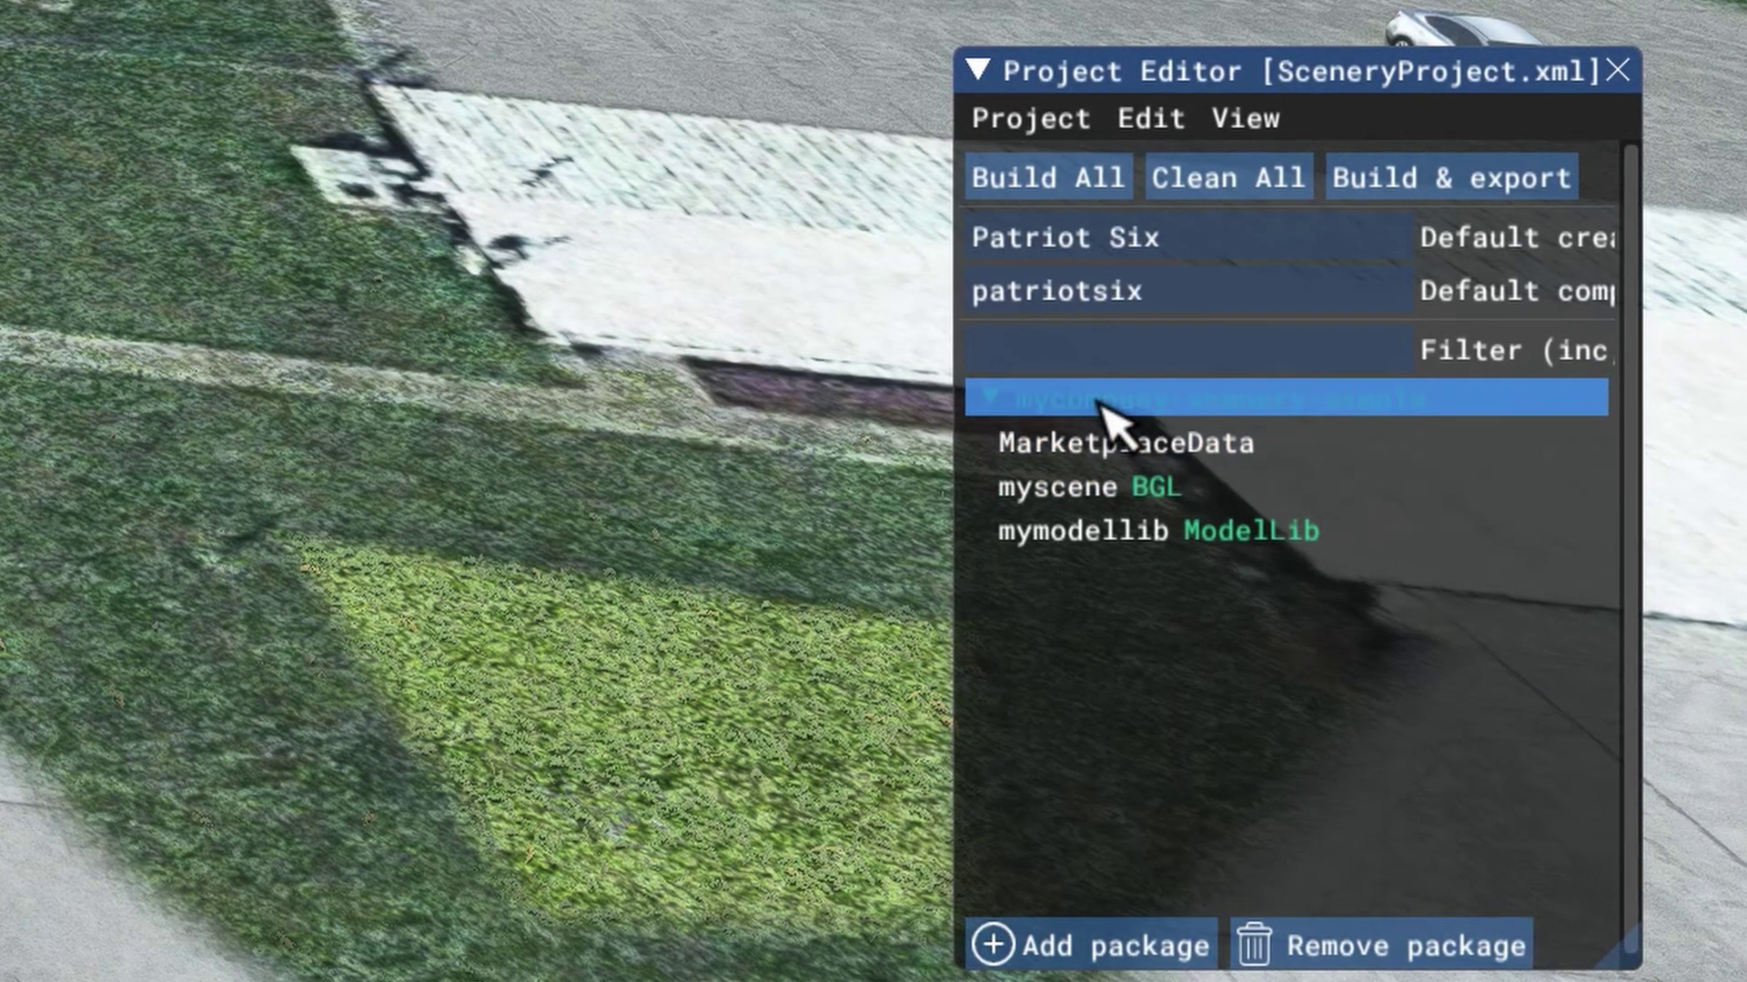
click(1003, 398)
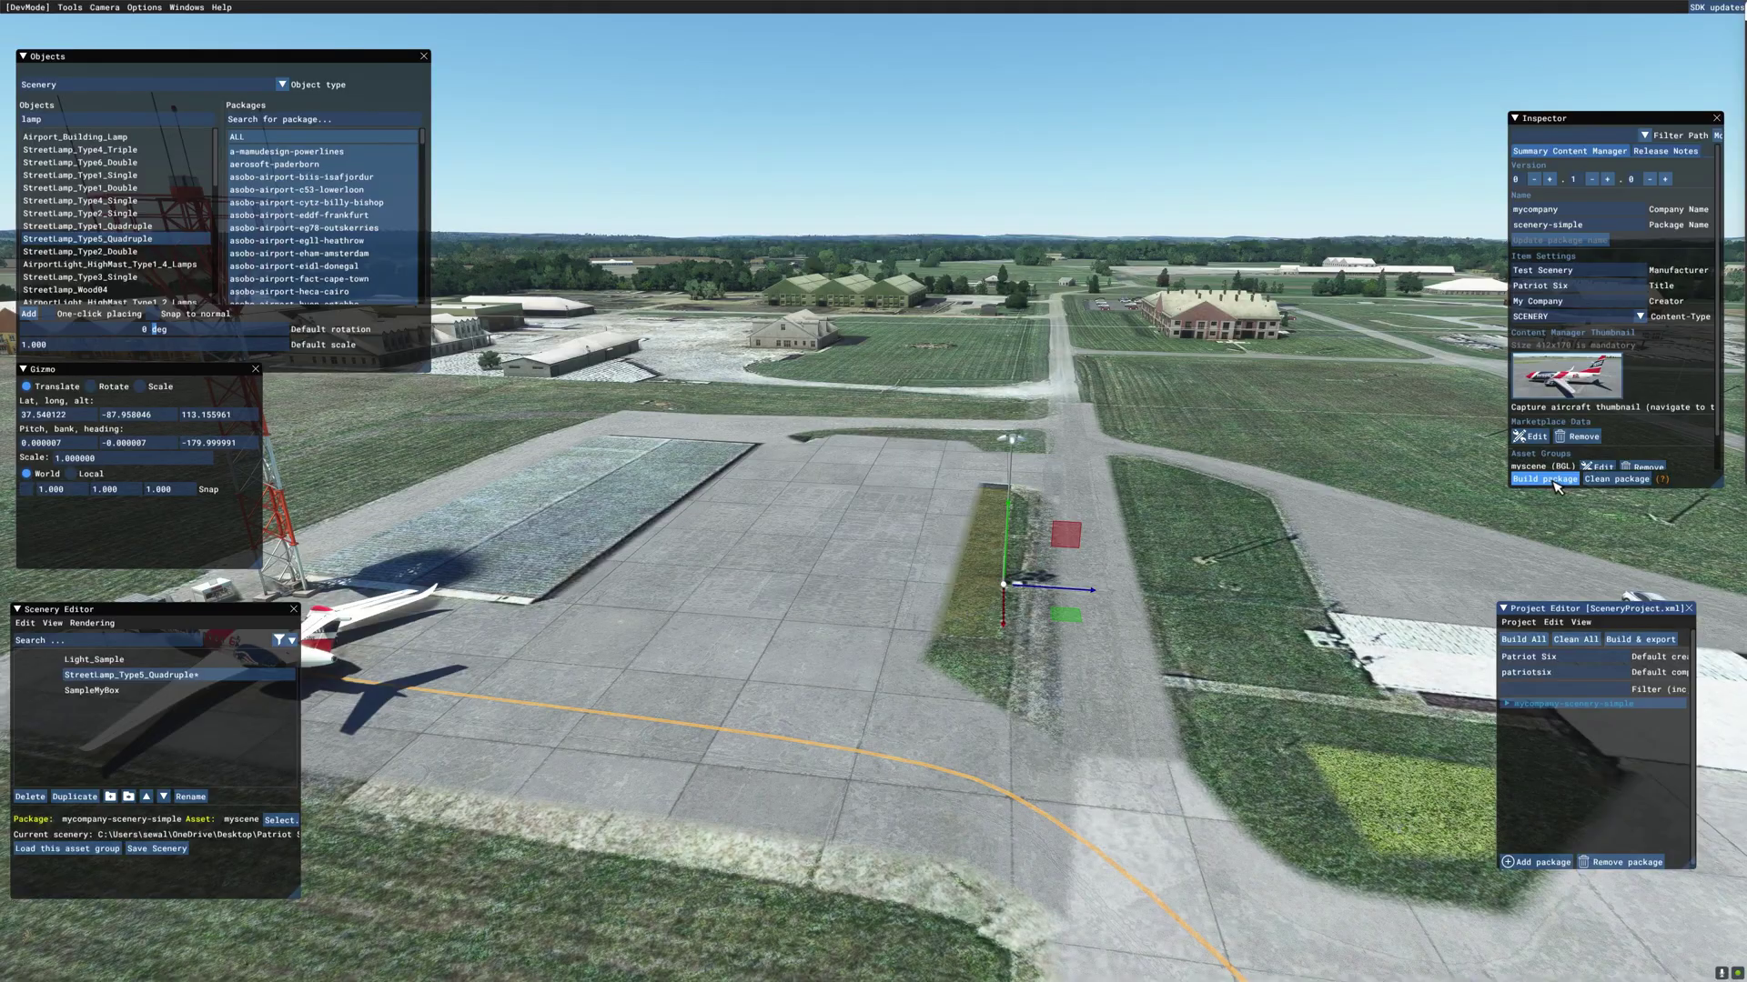
click(1552, 481)
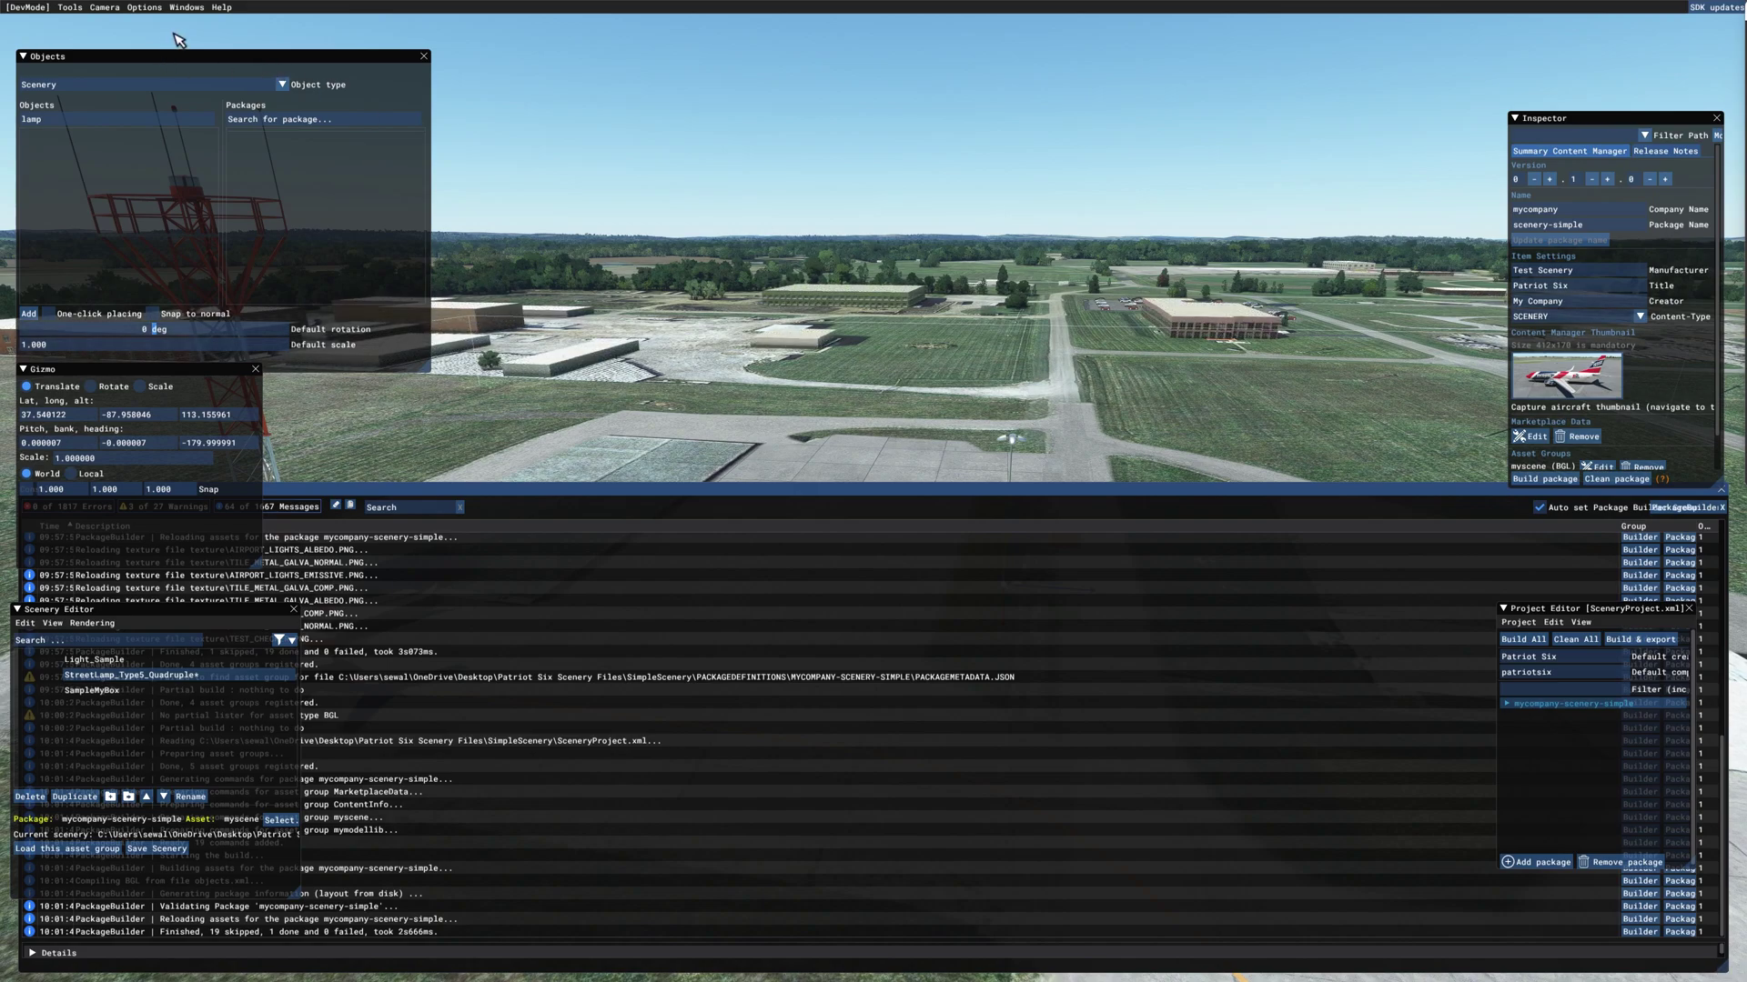
- Close the Console, Material Editor, Scenery Editor and Project Editor windows
click(186, 7)
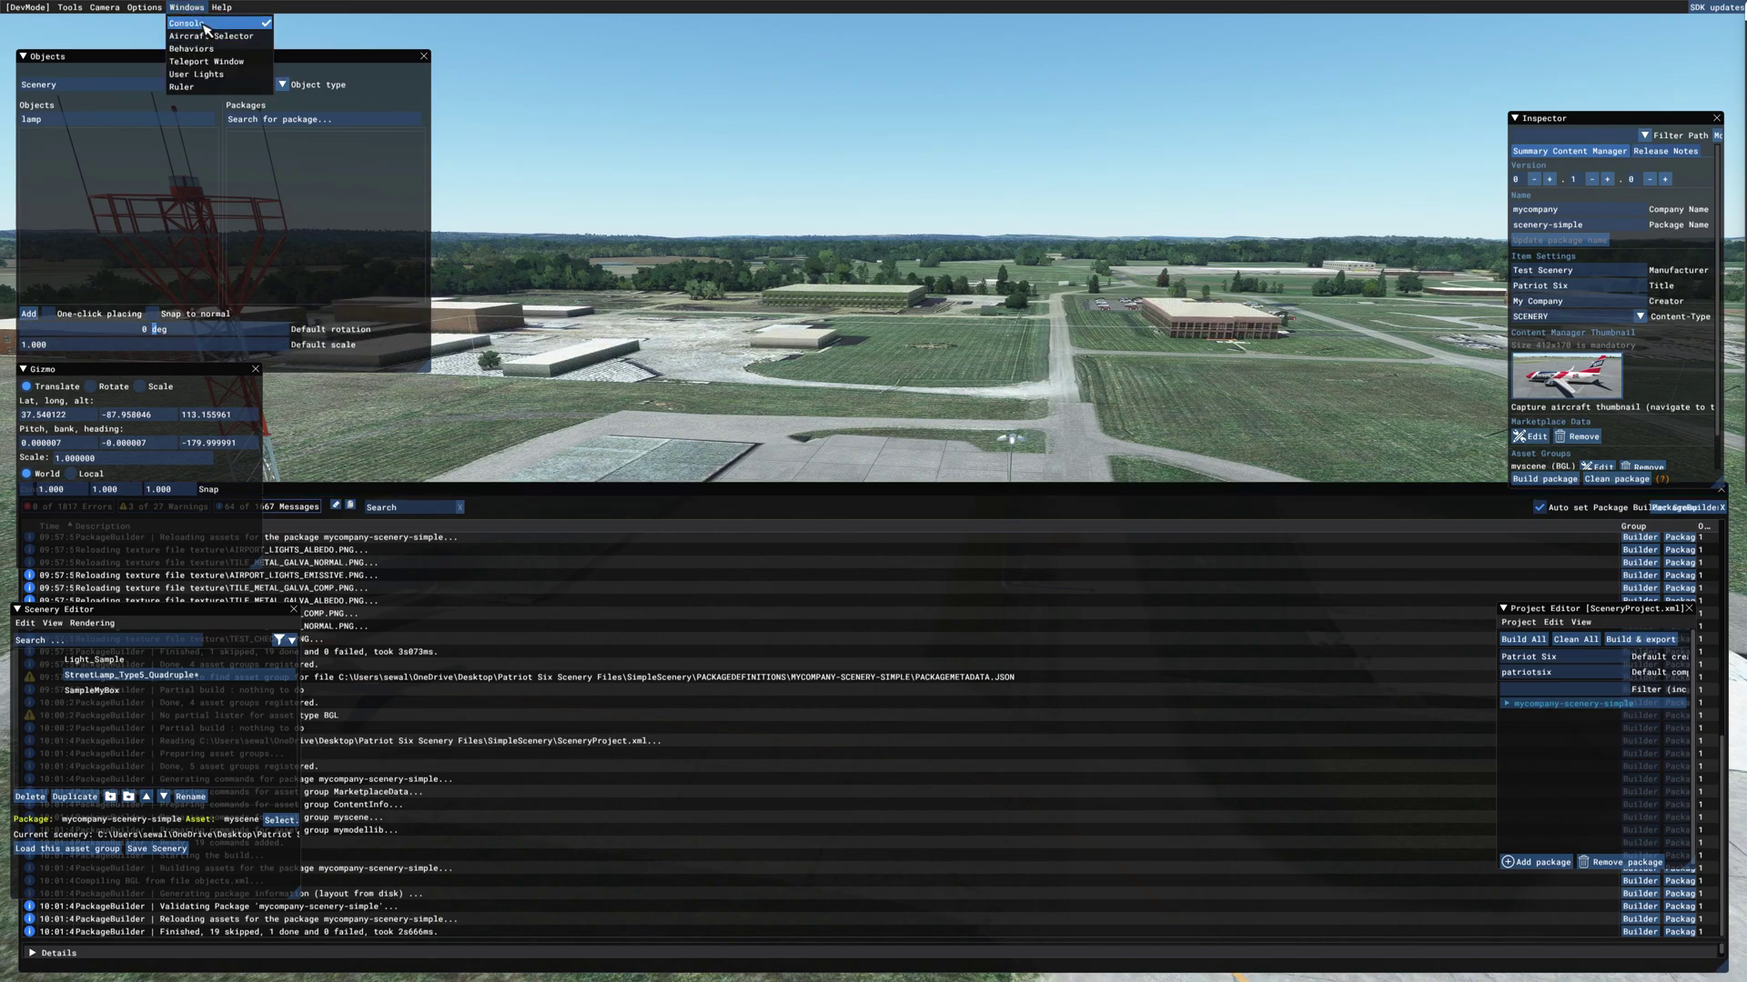
click(206, 30)
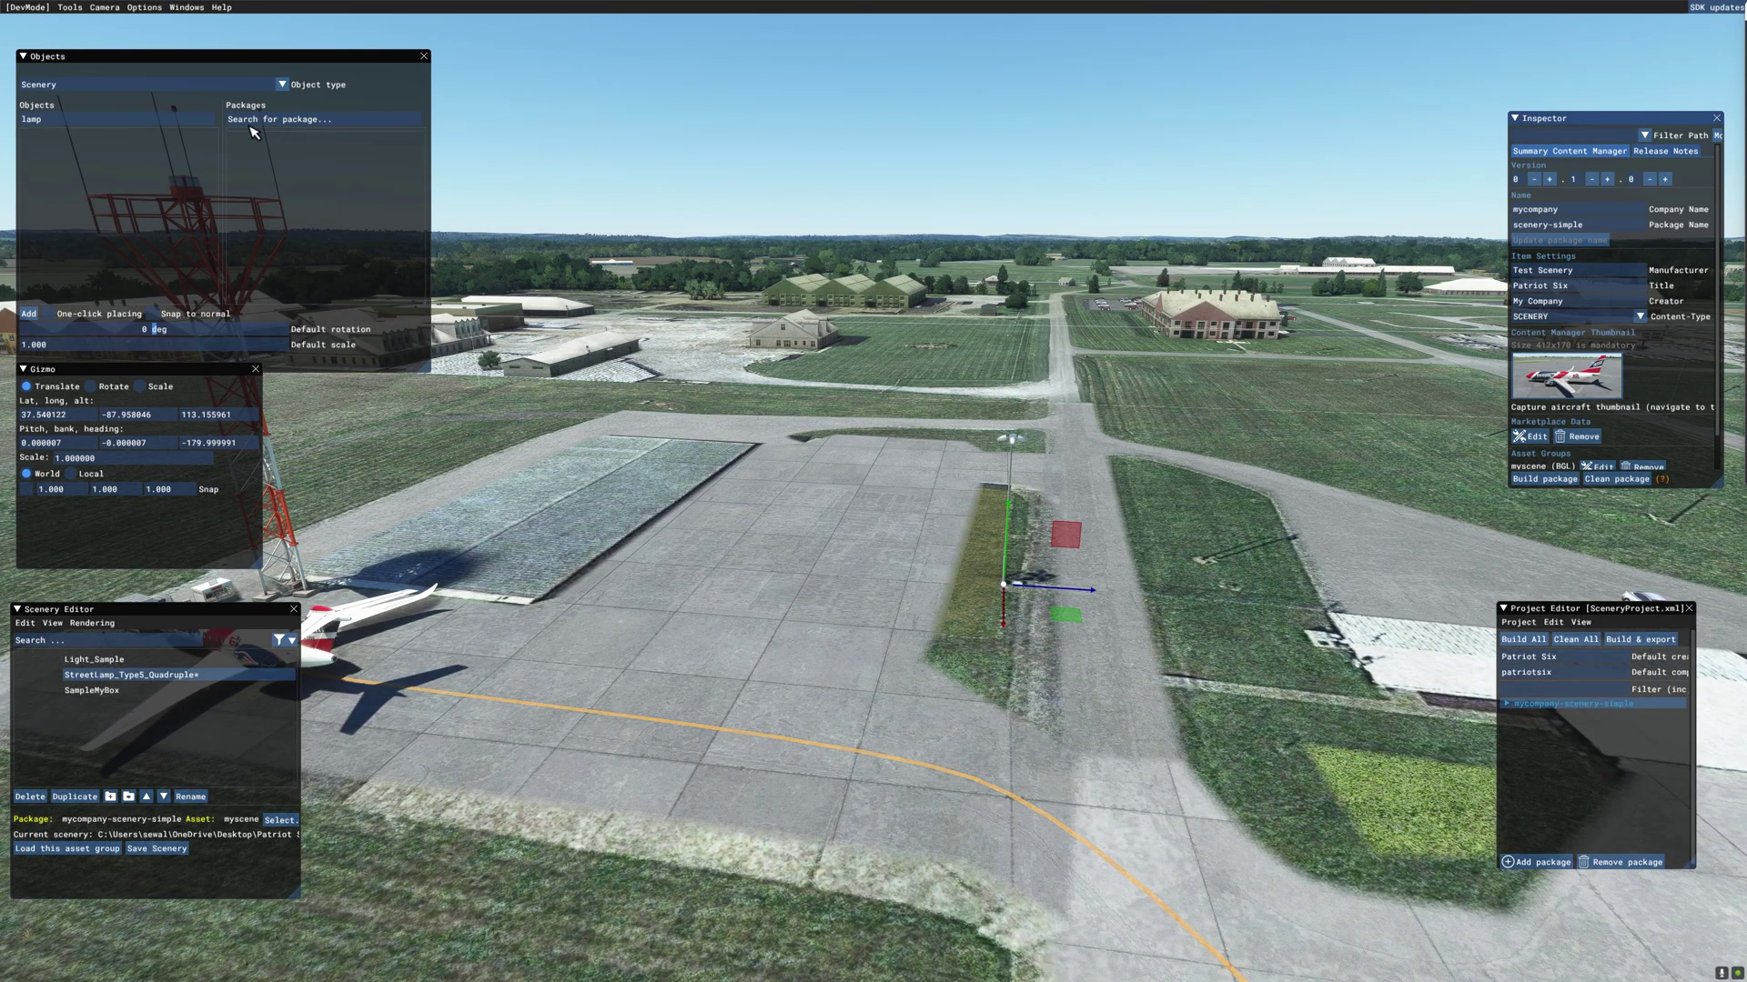
click(72, 9)
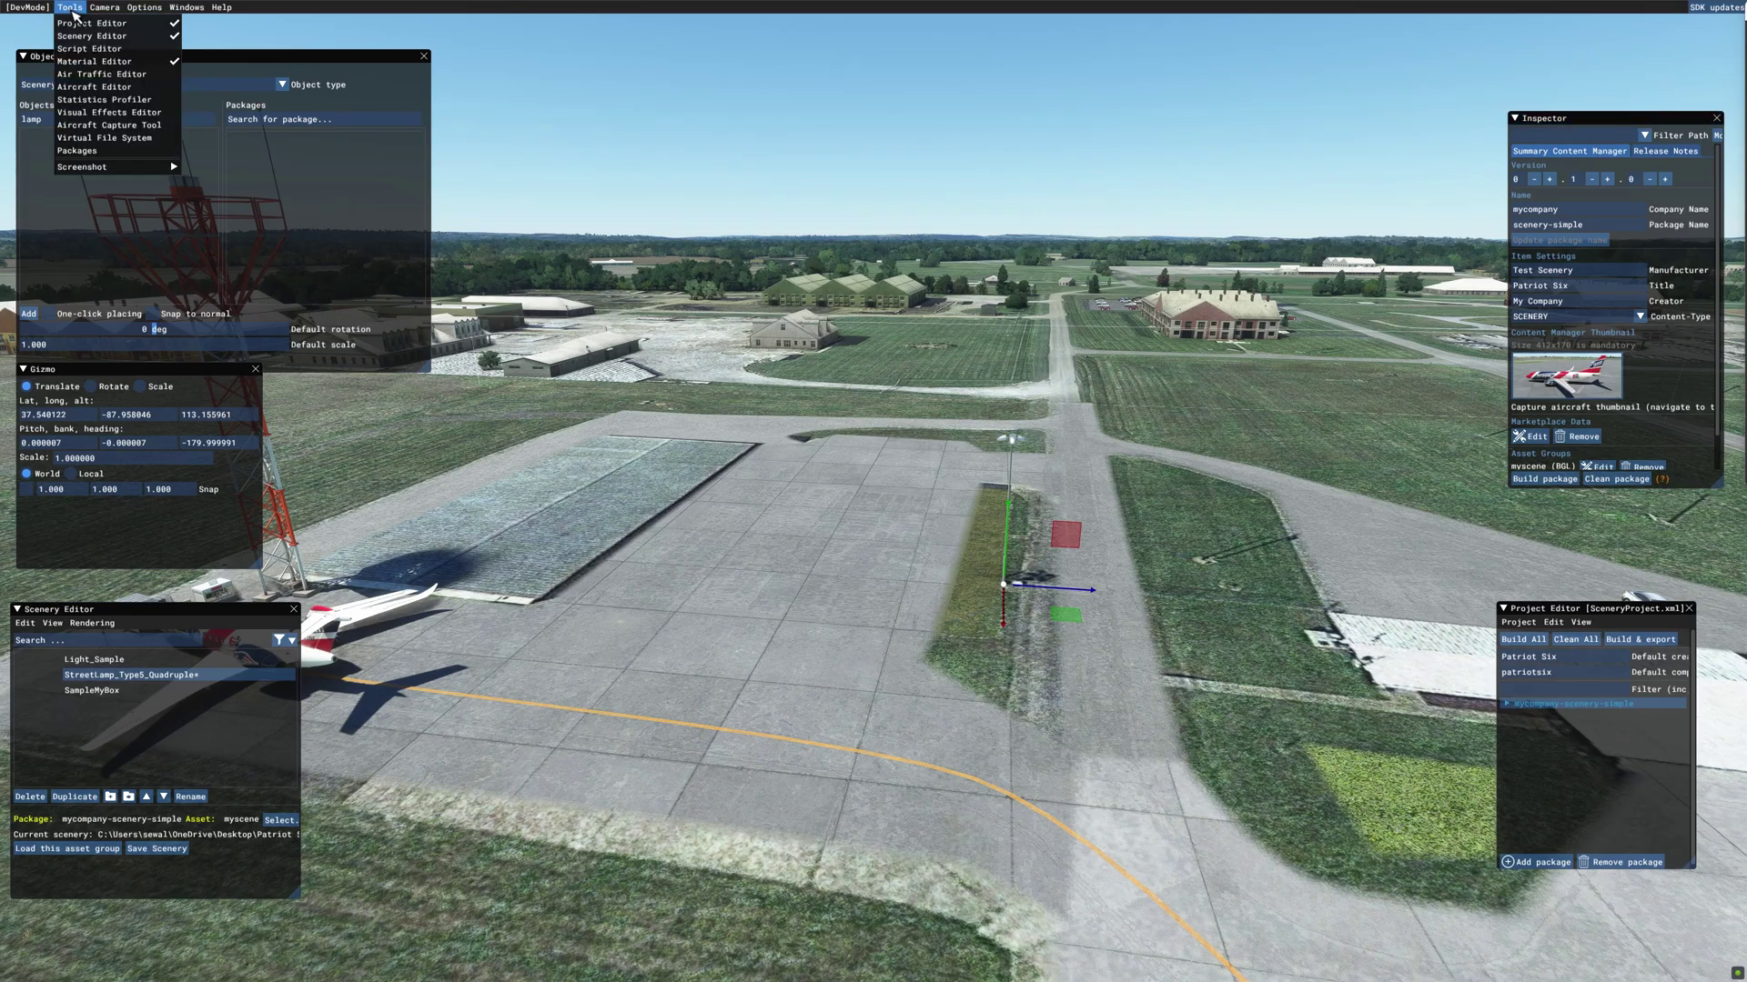
click(99, 62)
click(72, 8)
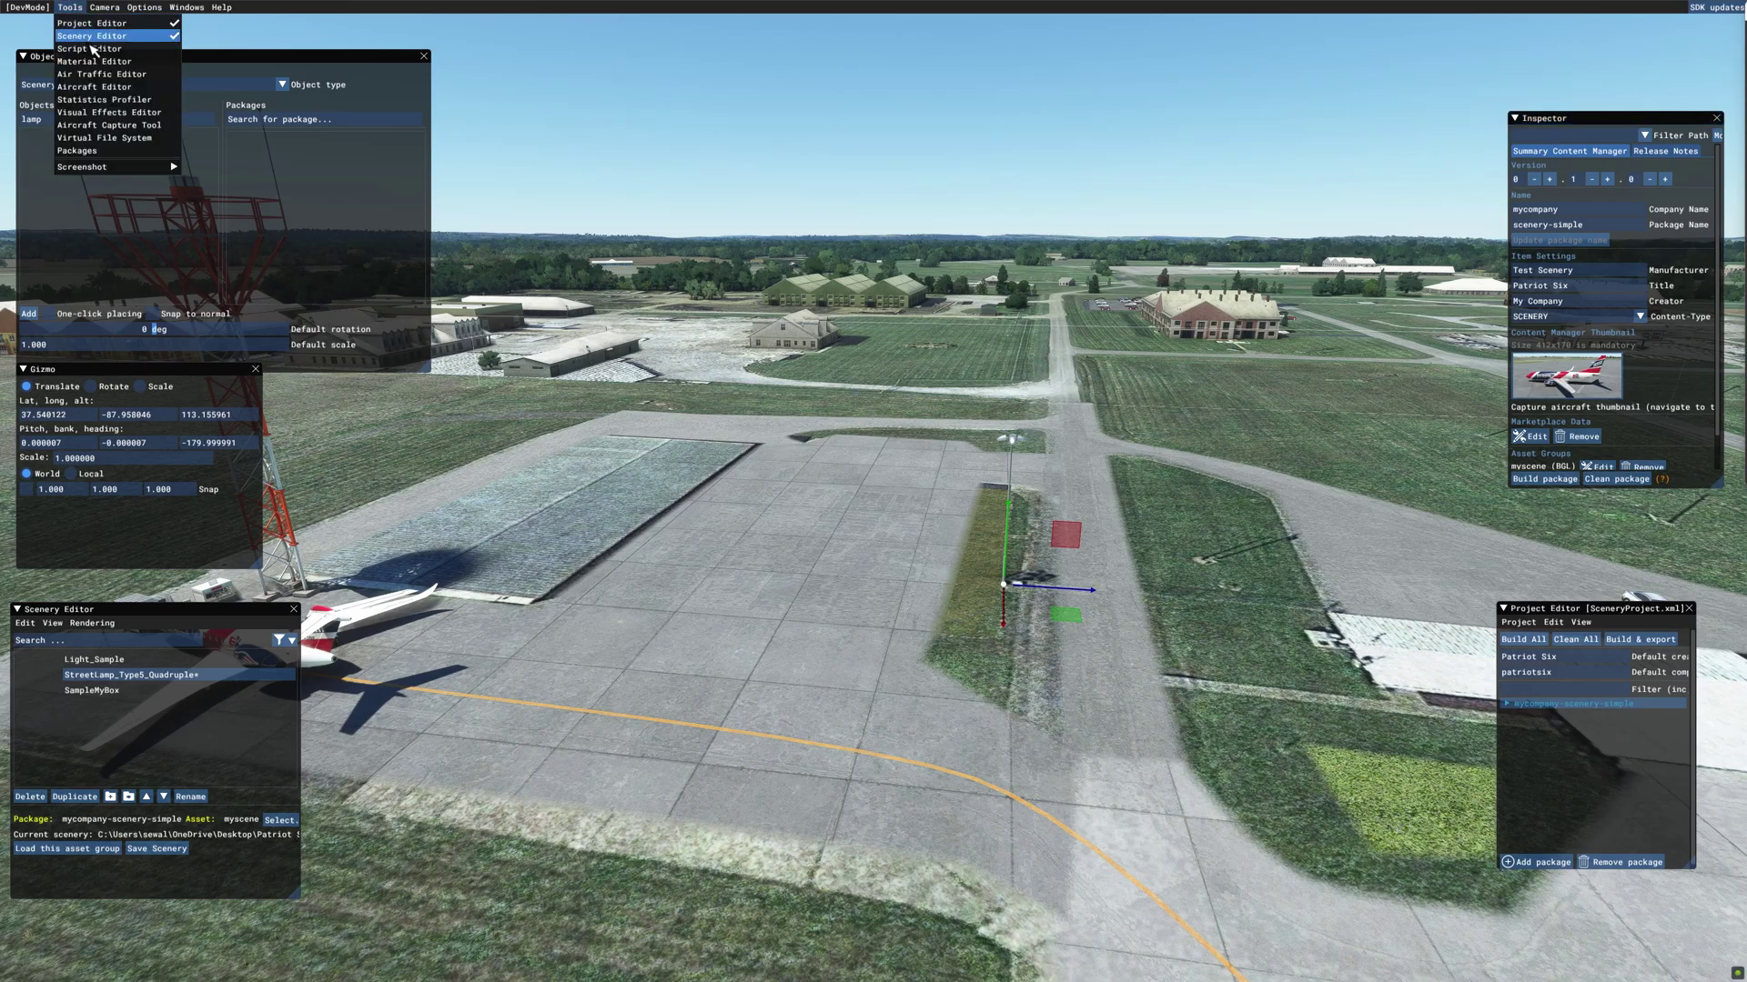
click(92, 36)
click(70, 8)
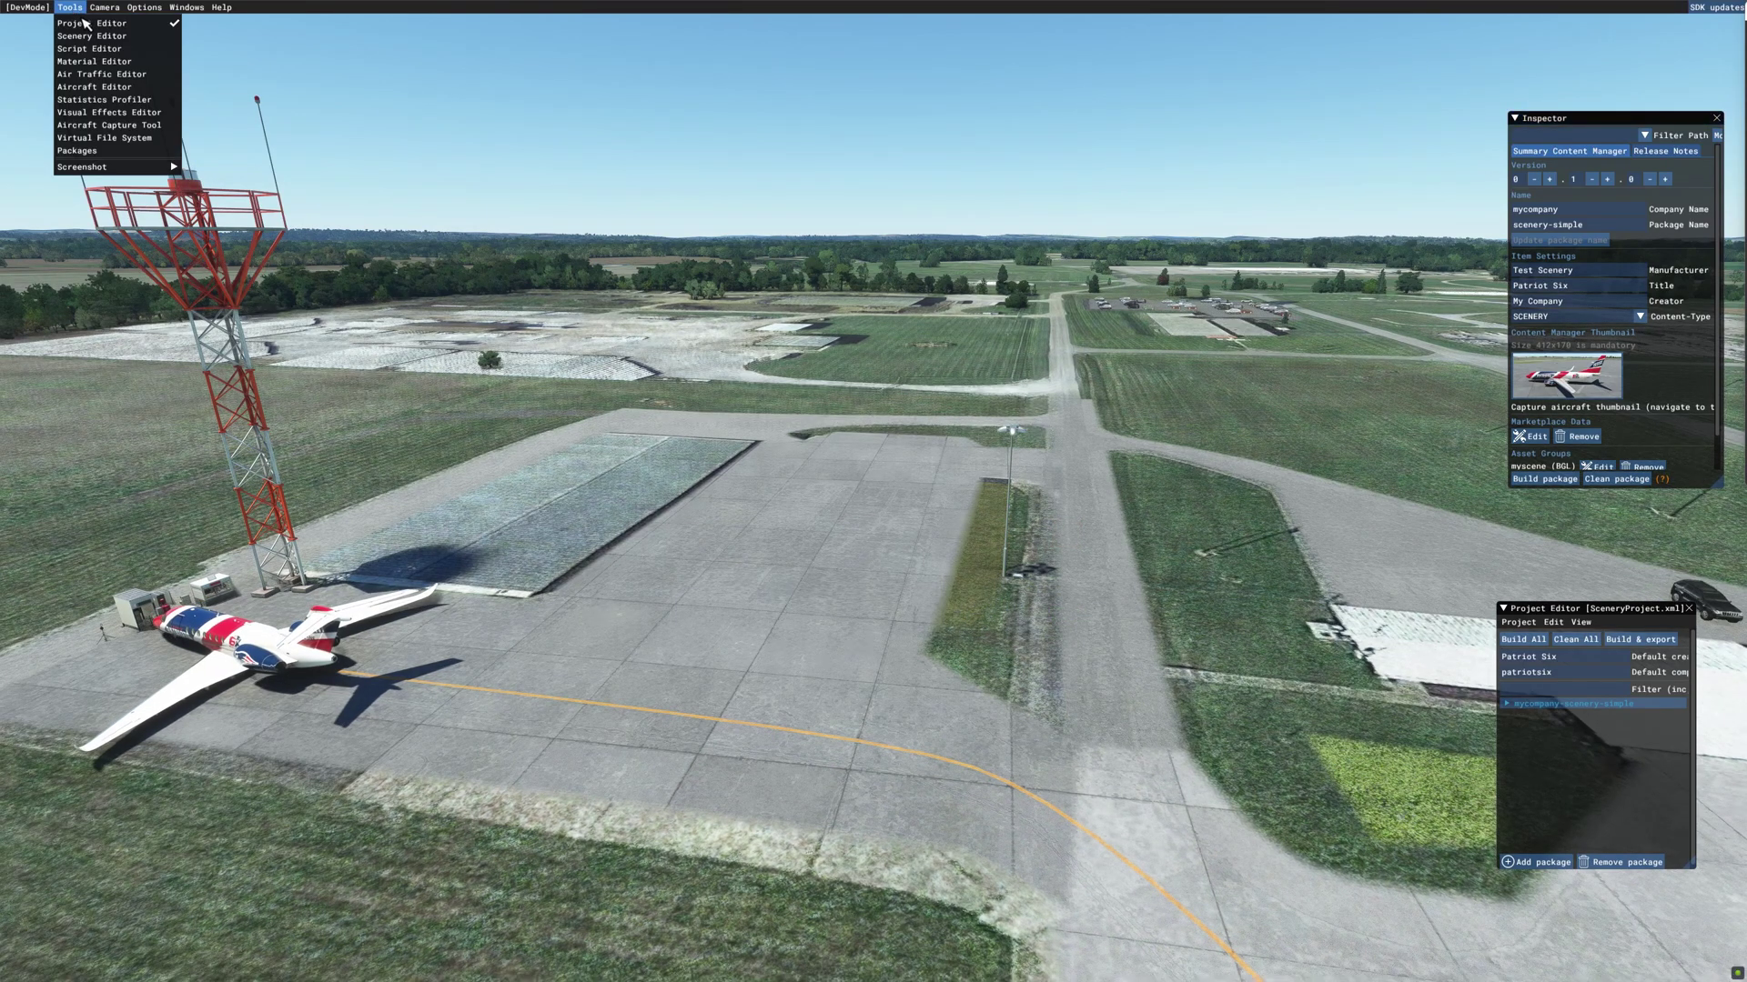
click(91, 24)
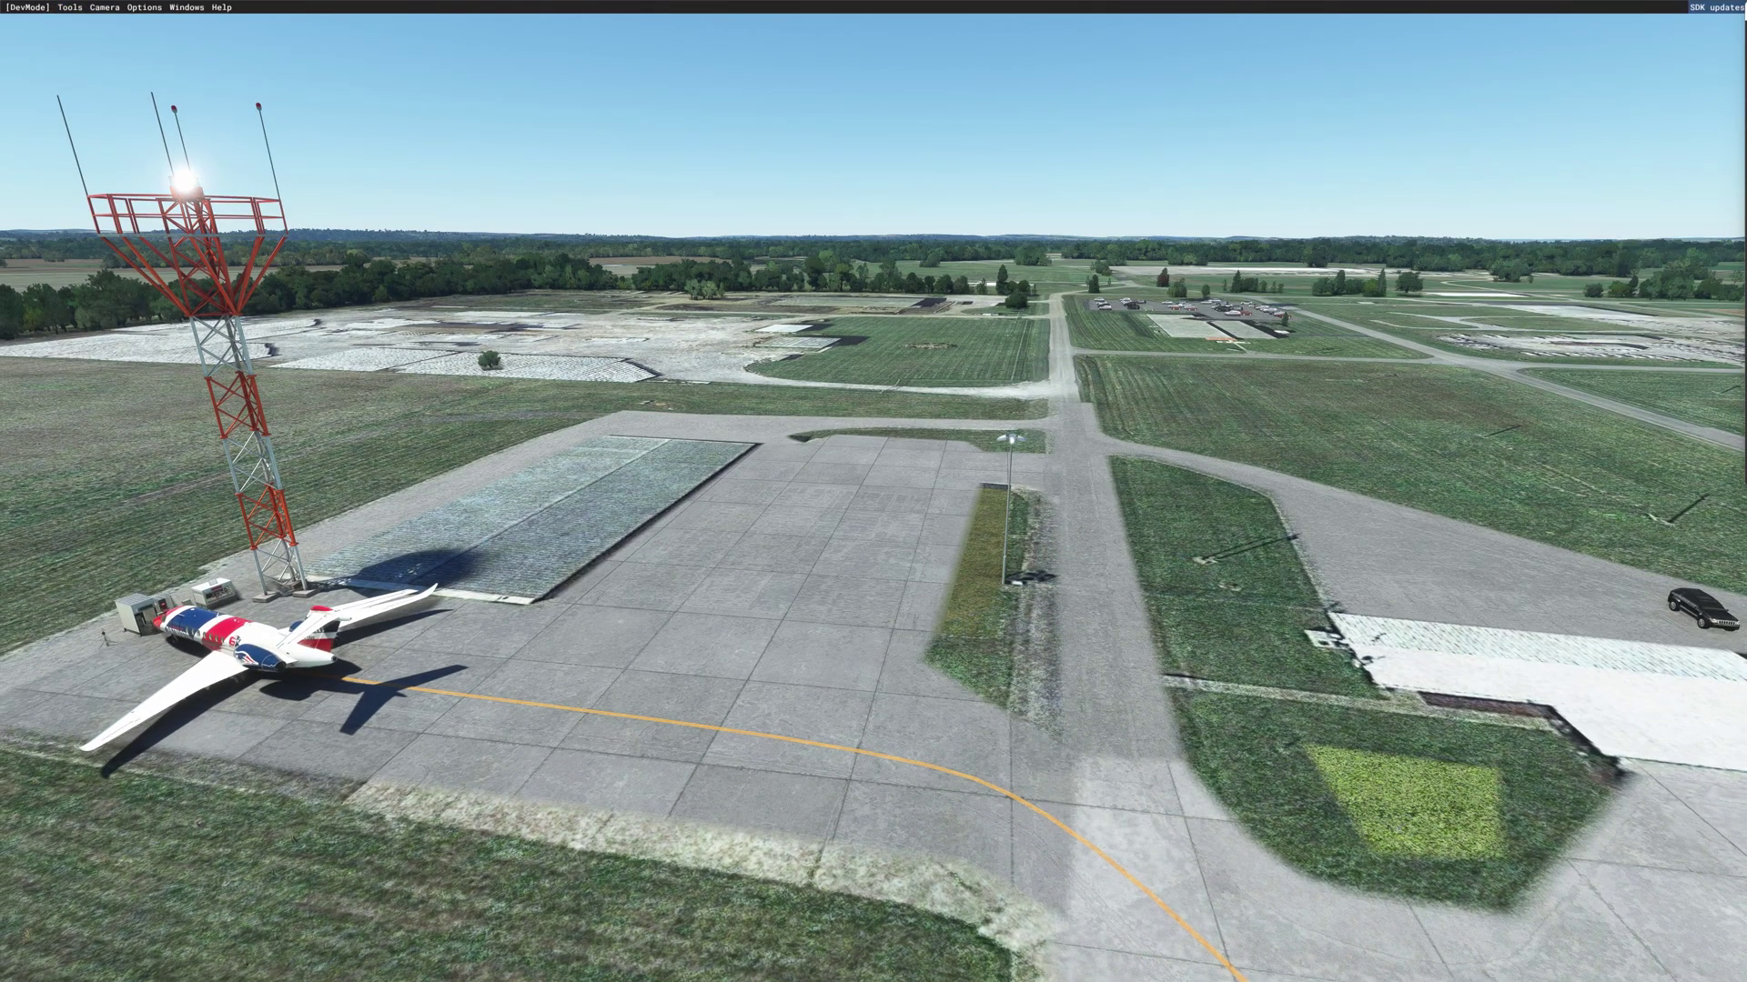
- In File Explorer, go to SimpleScenery > Packages to find the built mycompany-scenery-simple folder
key(alt+Tab)
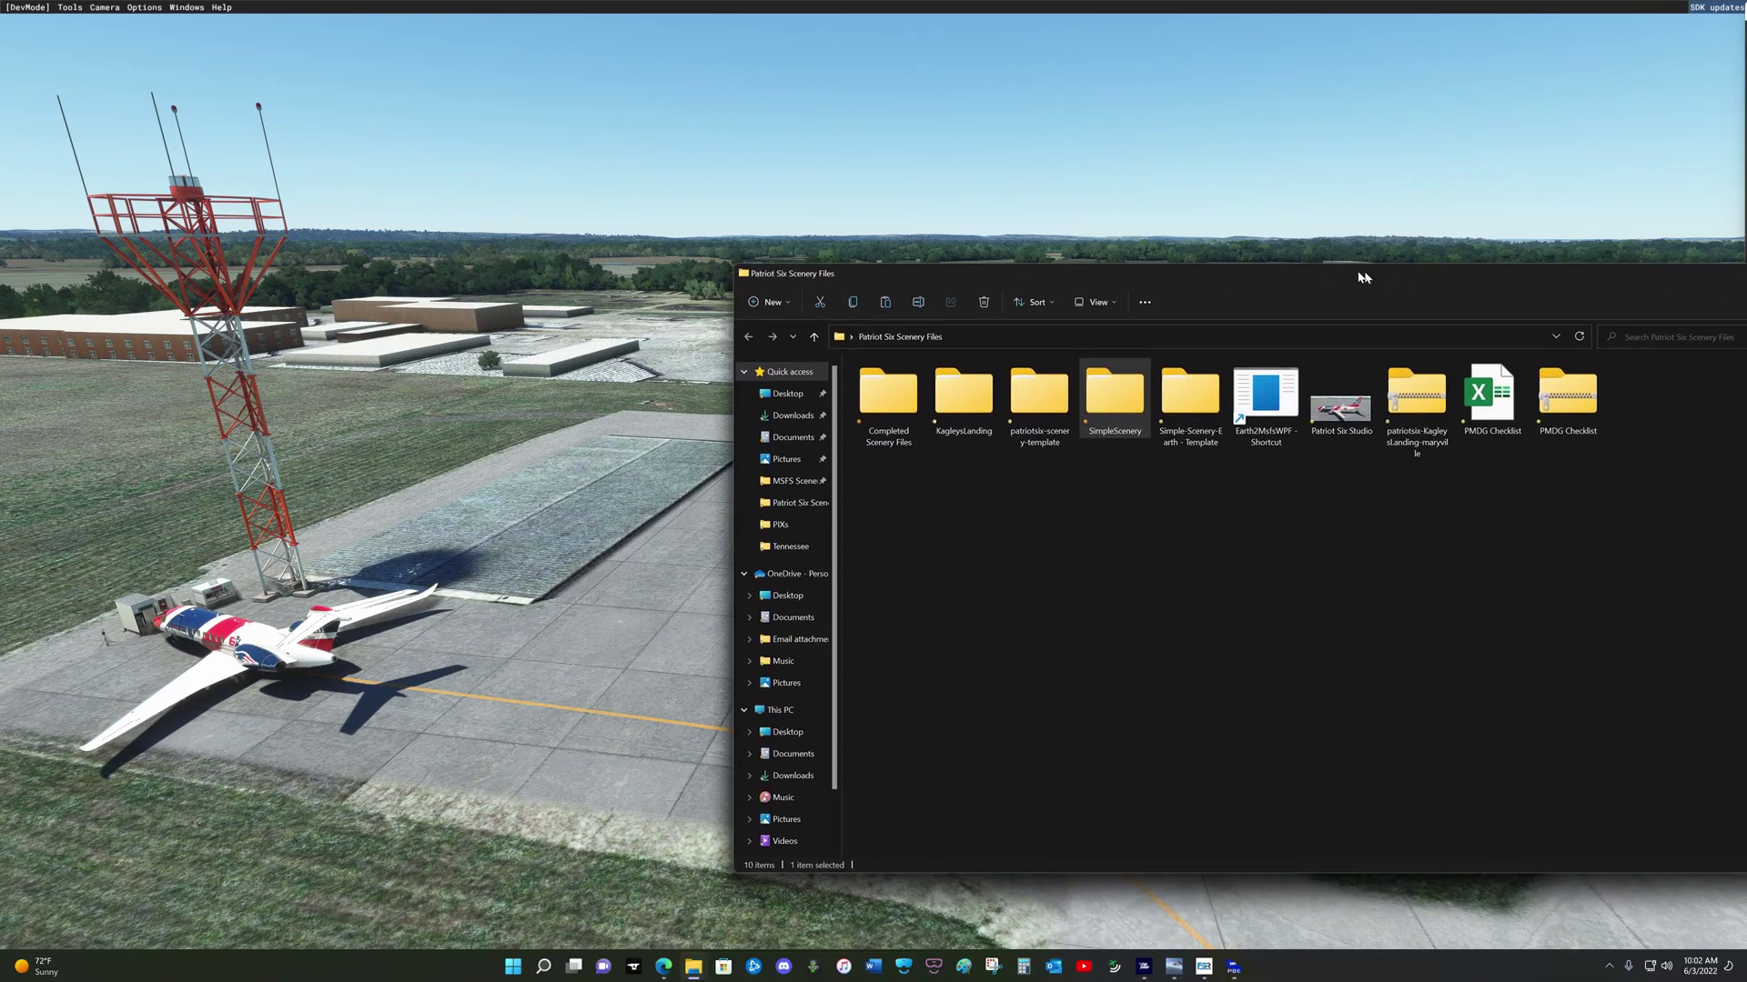
drag(1344, 270, 959, 249)
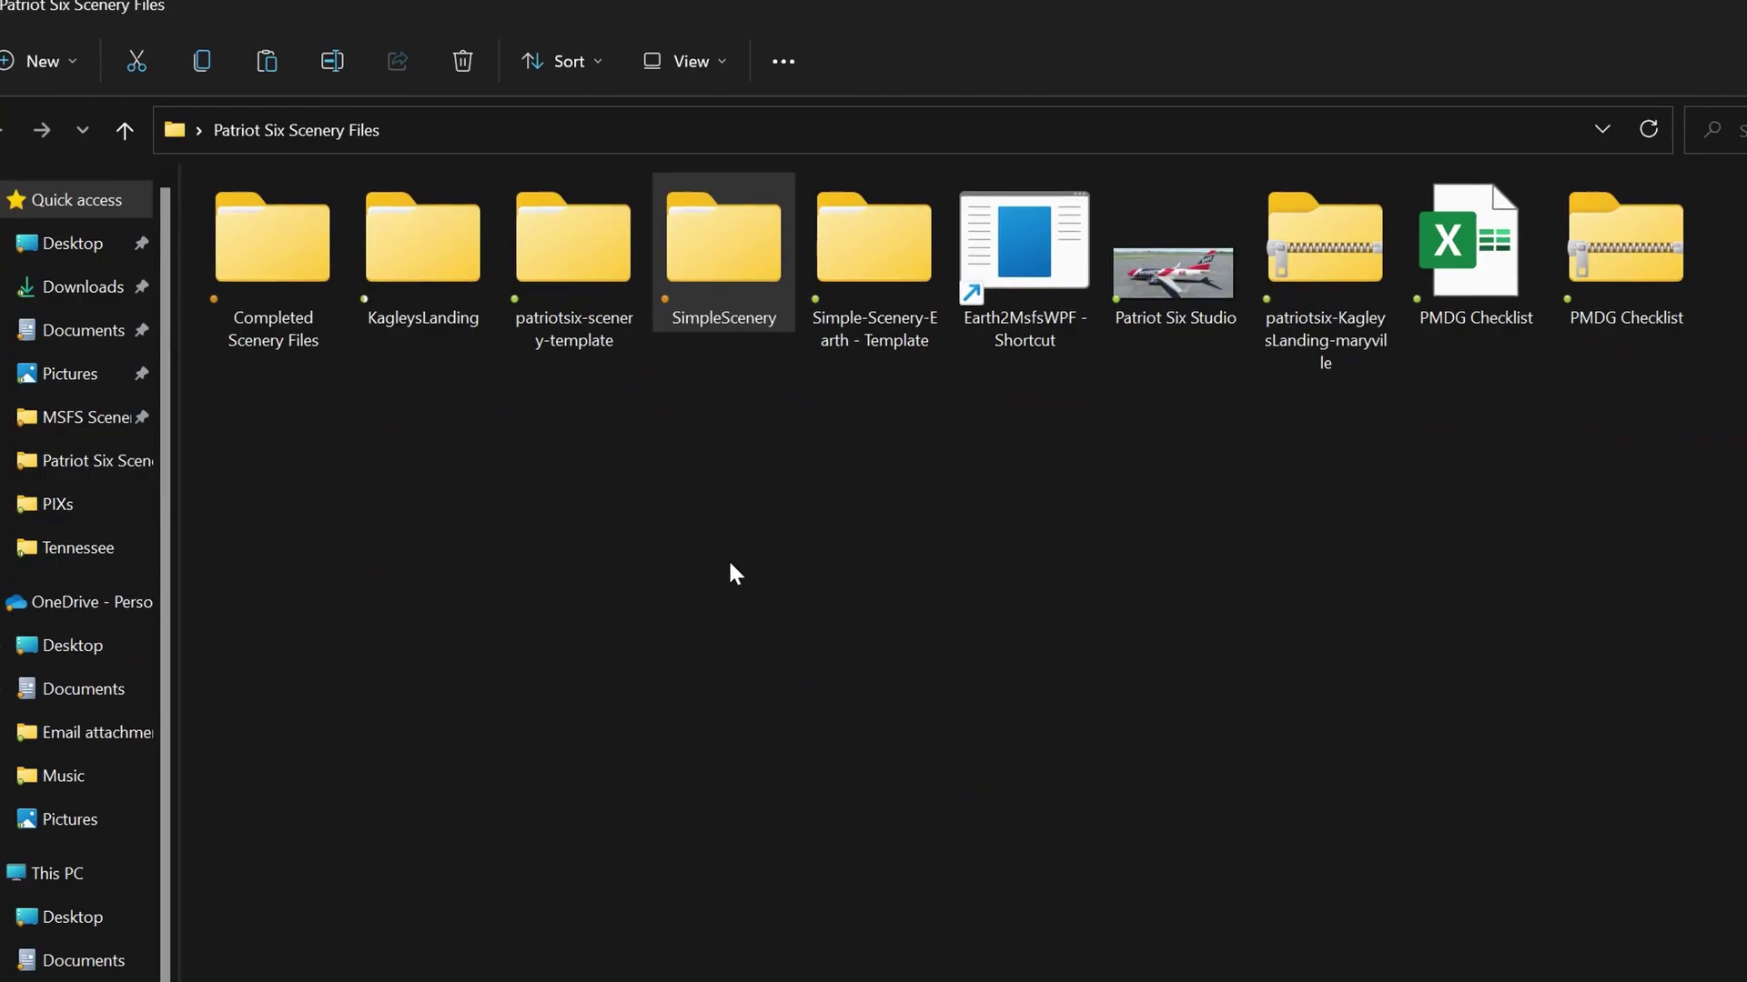
double_click(726, 251)
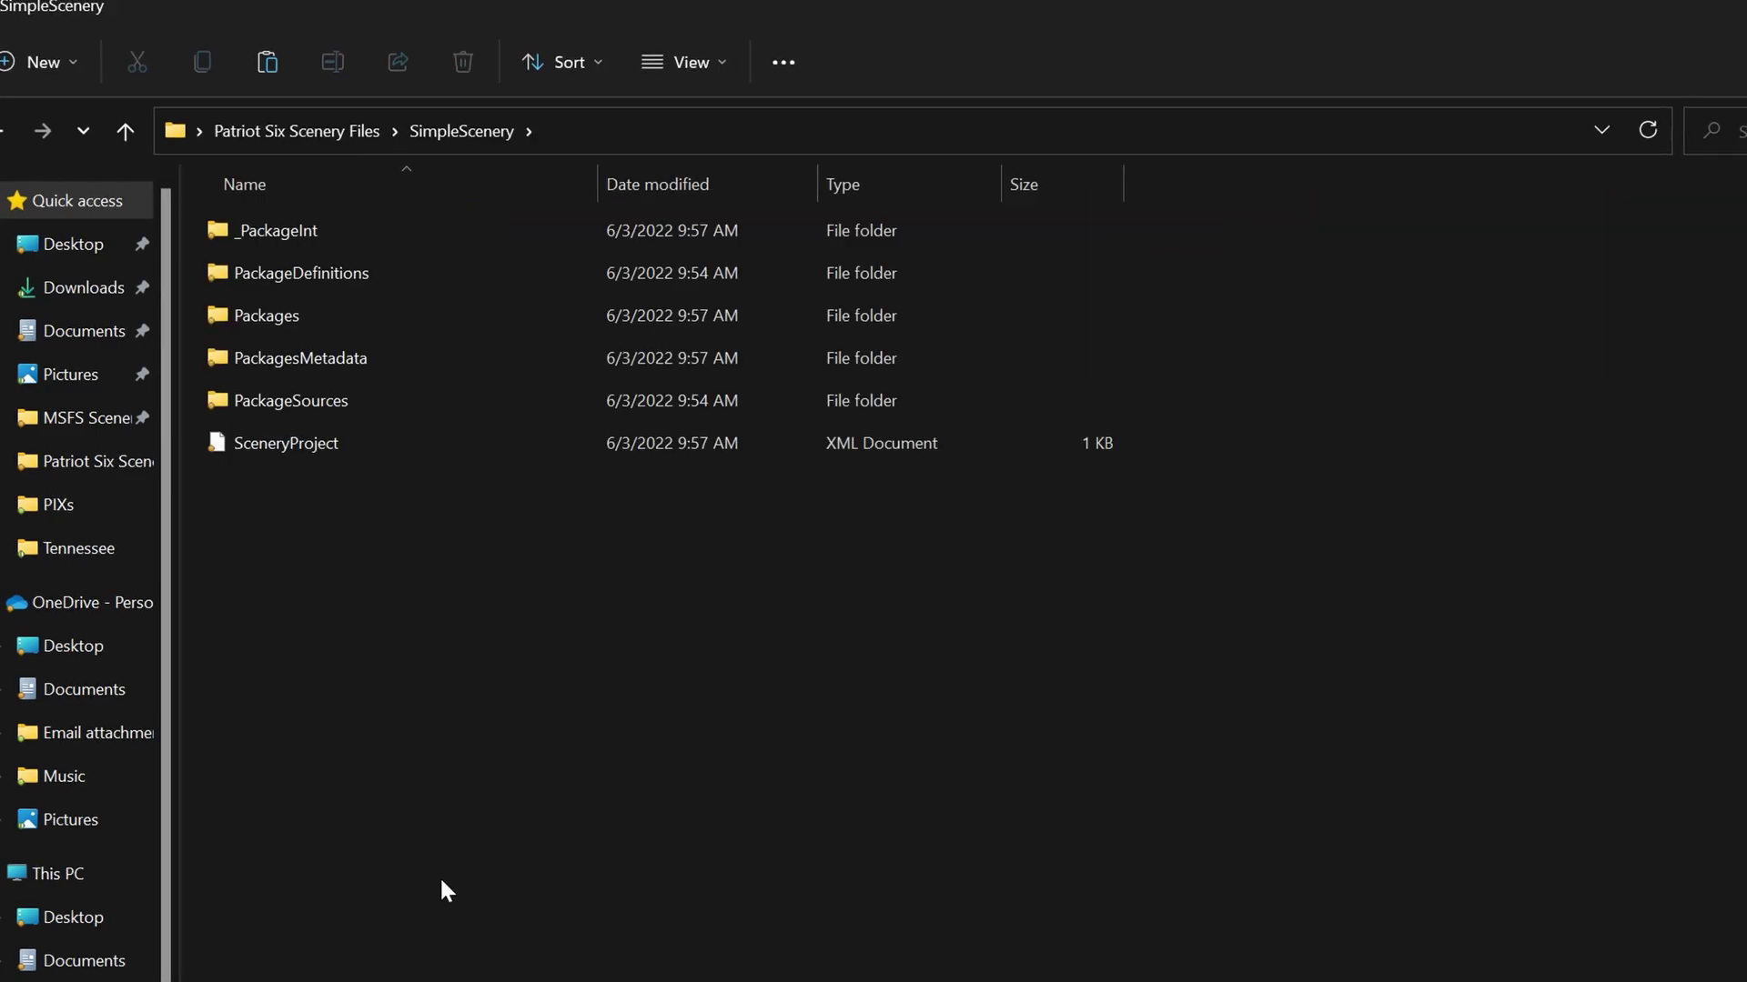
double_click(372, 320)
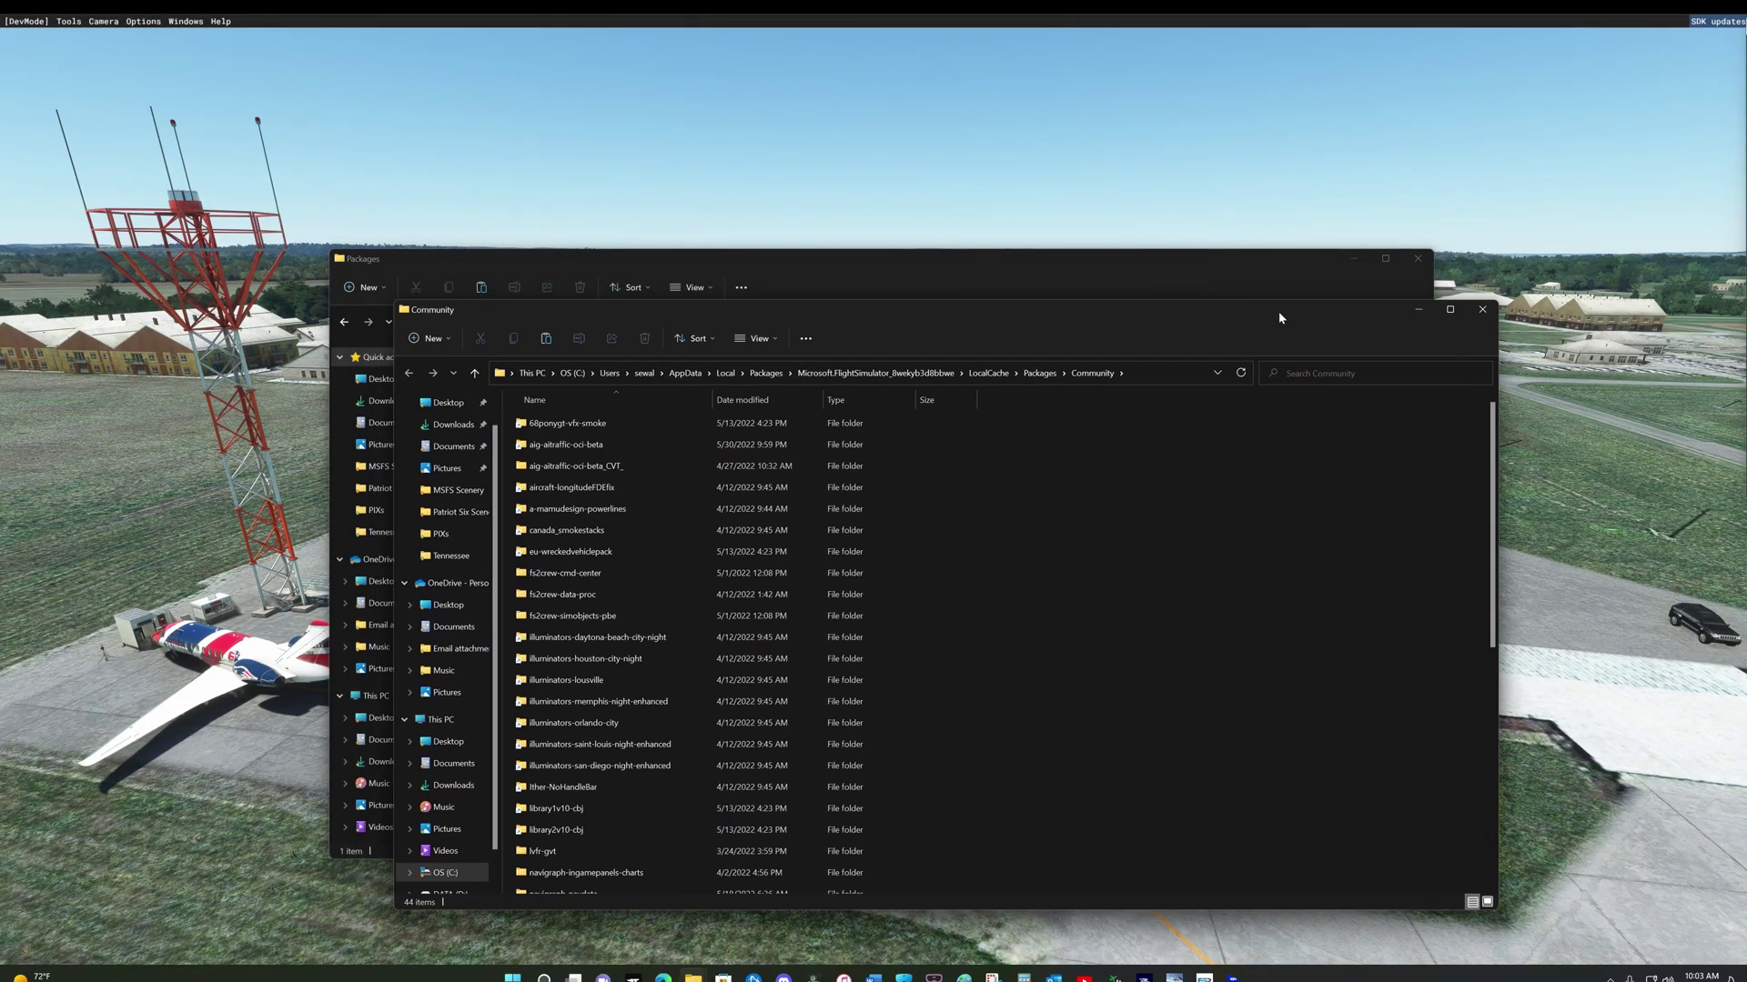
- Arrange the Packages and Community windows side by side and select mycompany-scenery-simple
drag(1279, 311, 1412, 347)
click(813, 298)
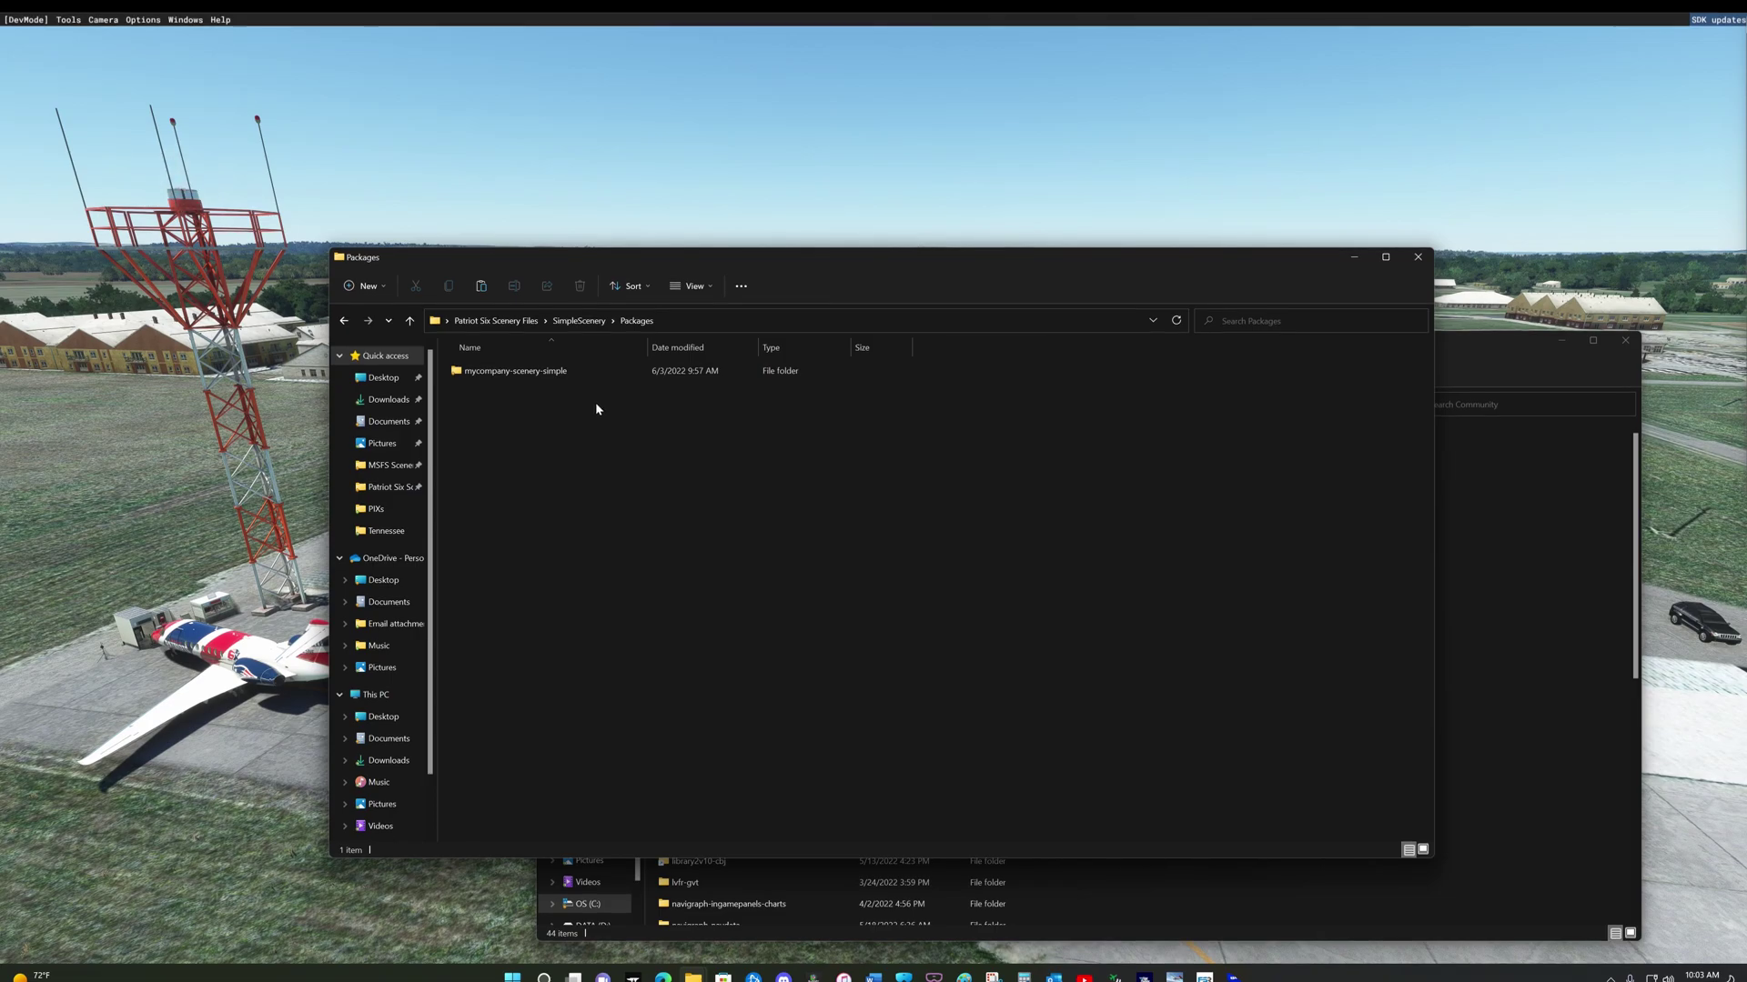
key(Down)
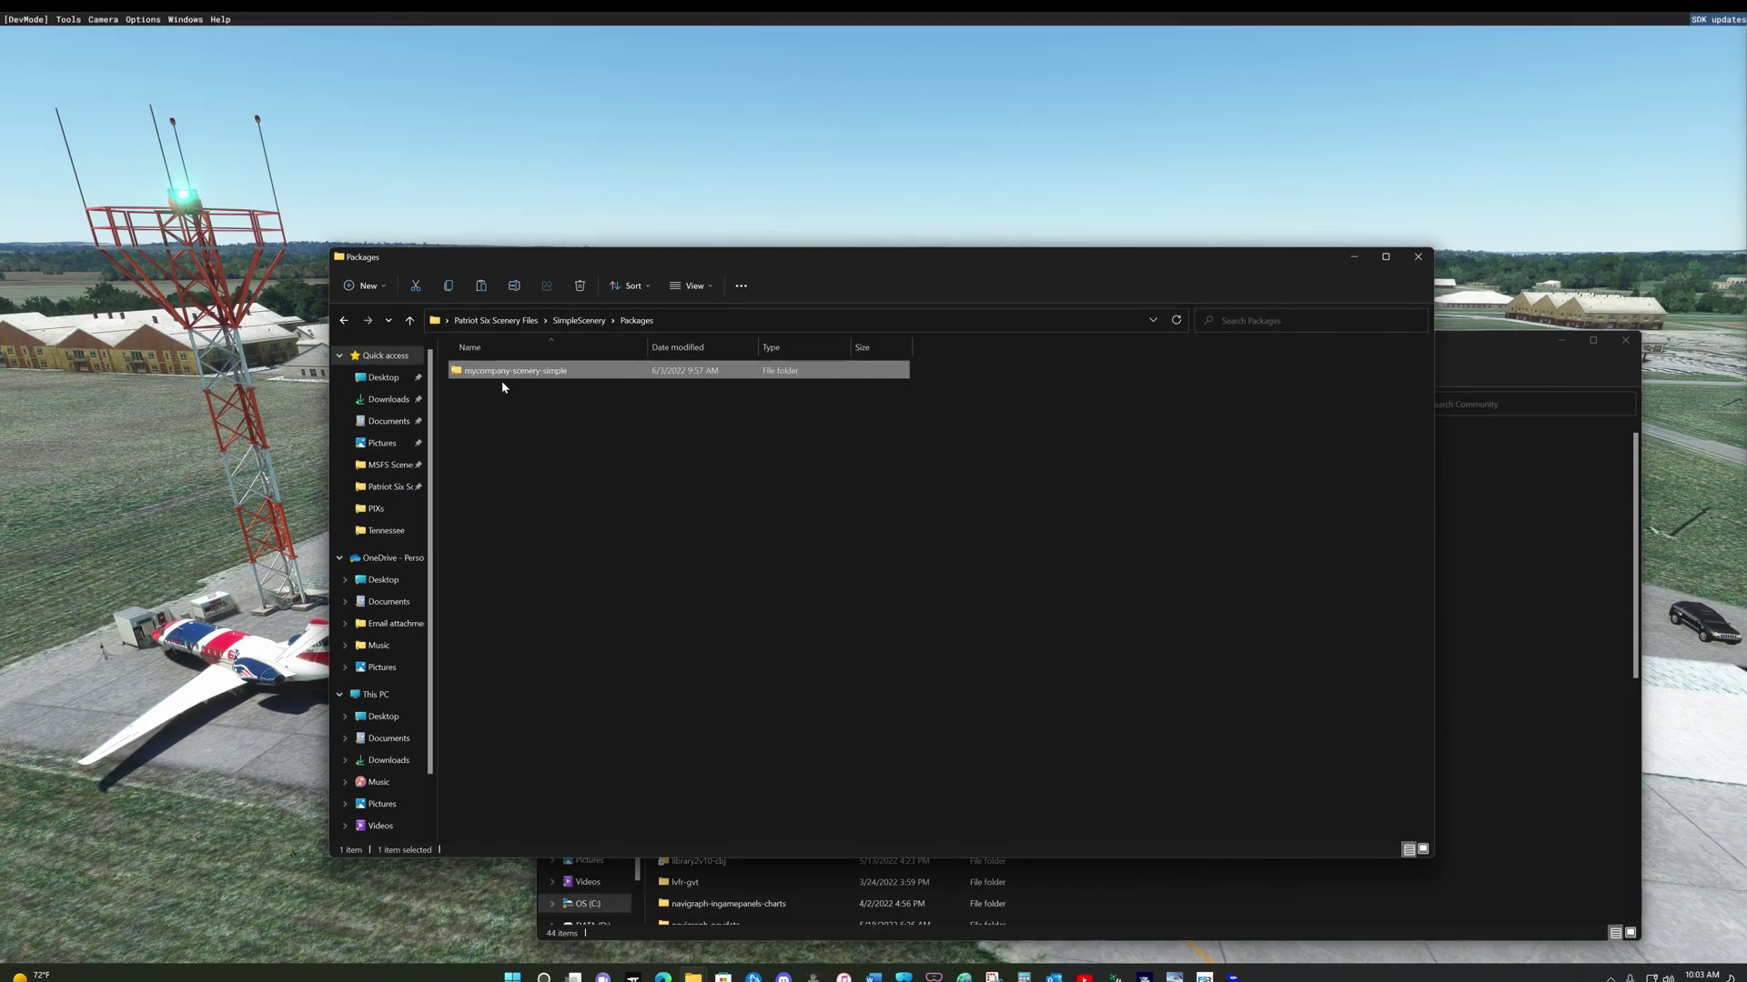
key(Tab)
click(449, 287)
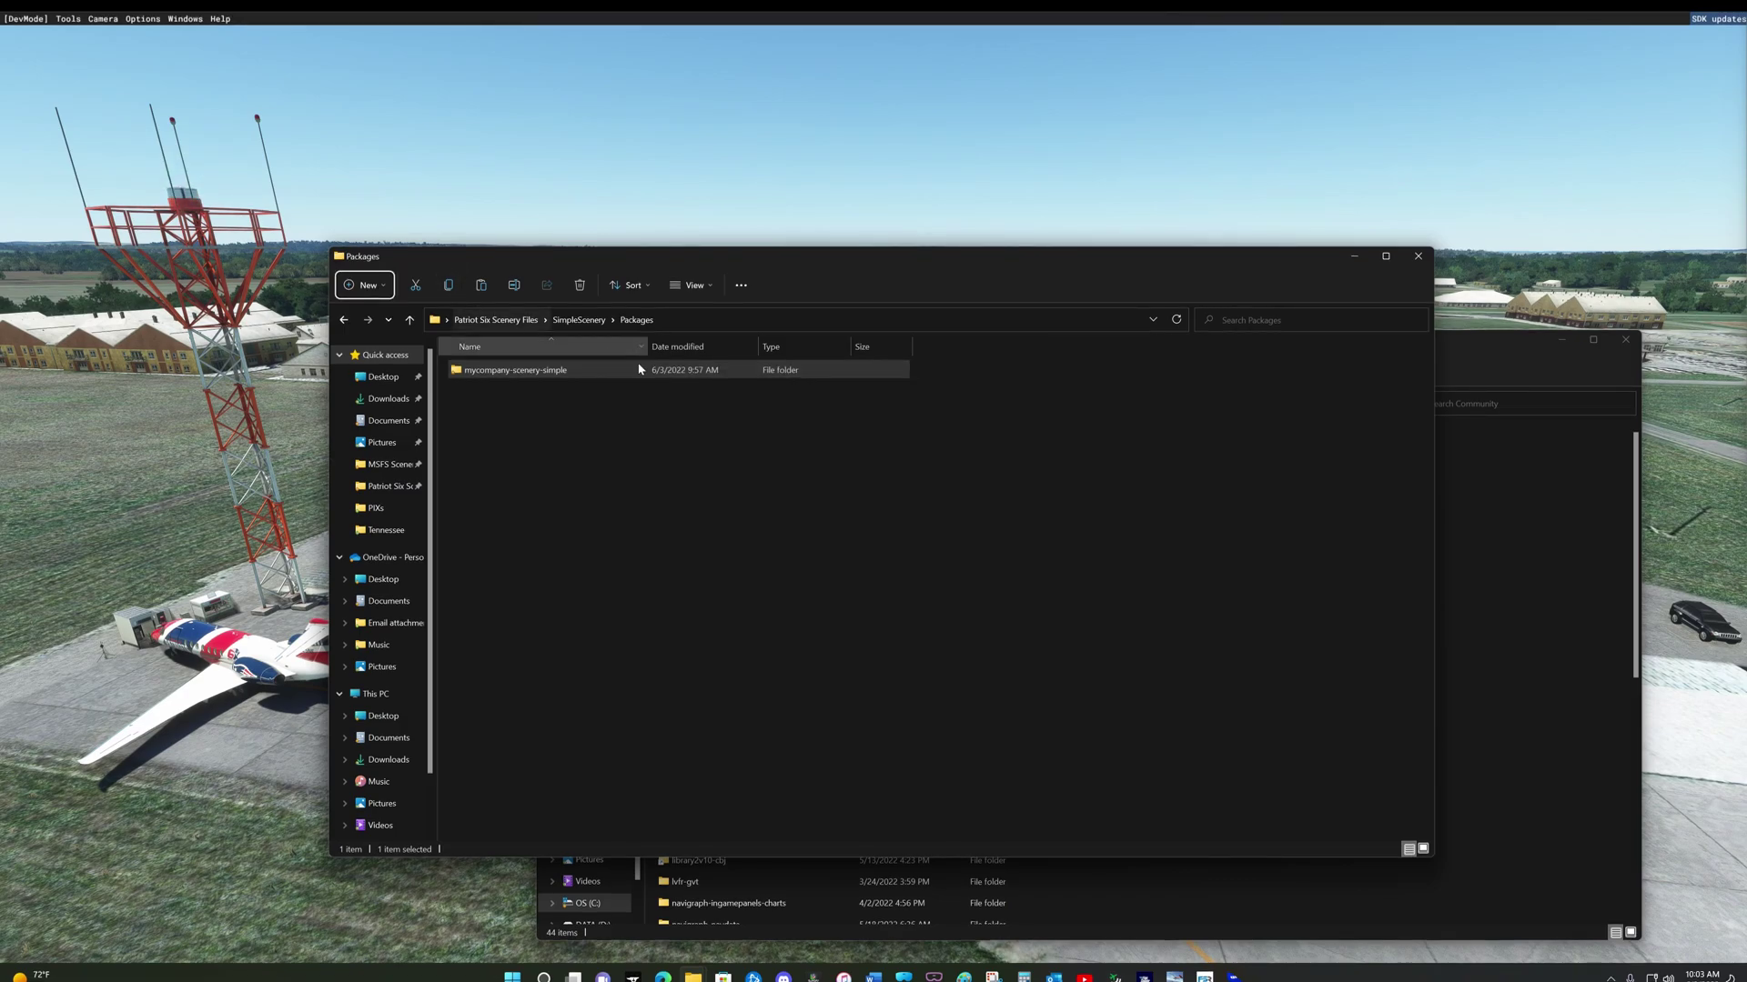
click(1441, 560)
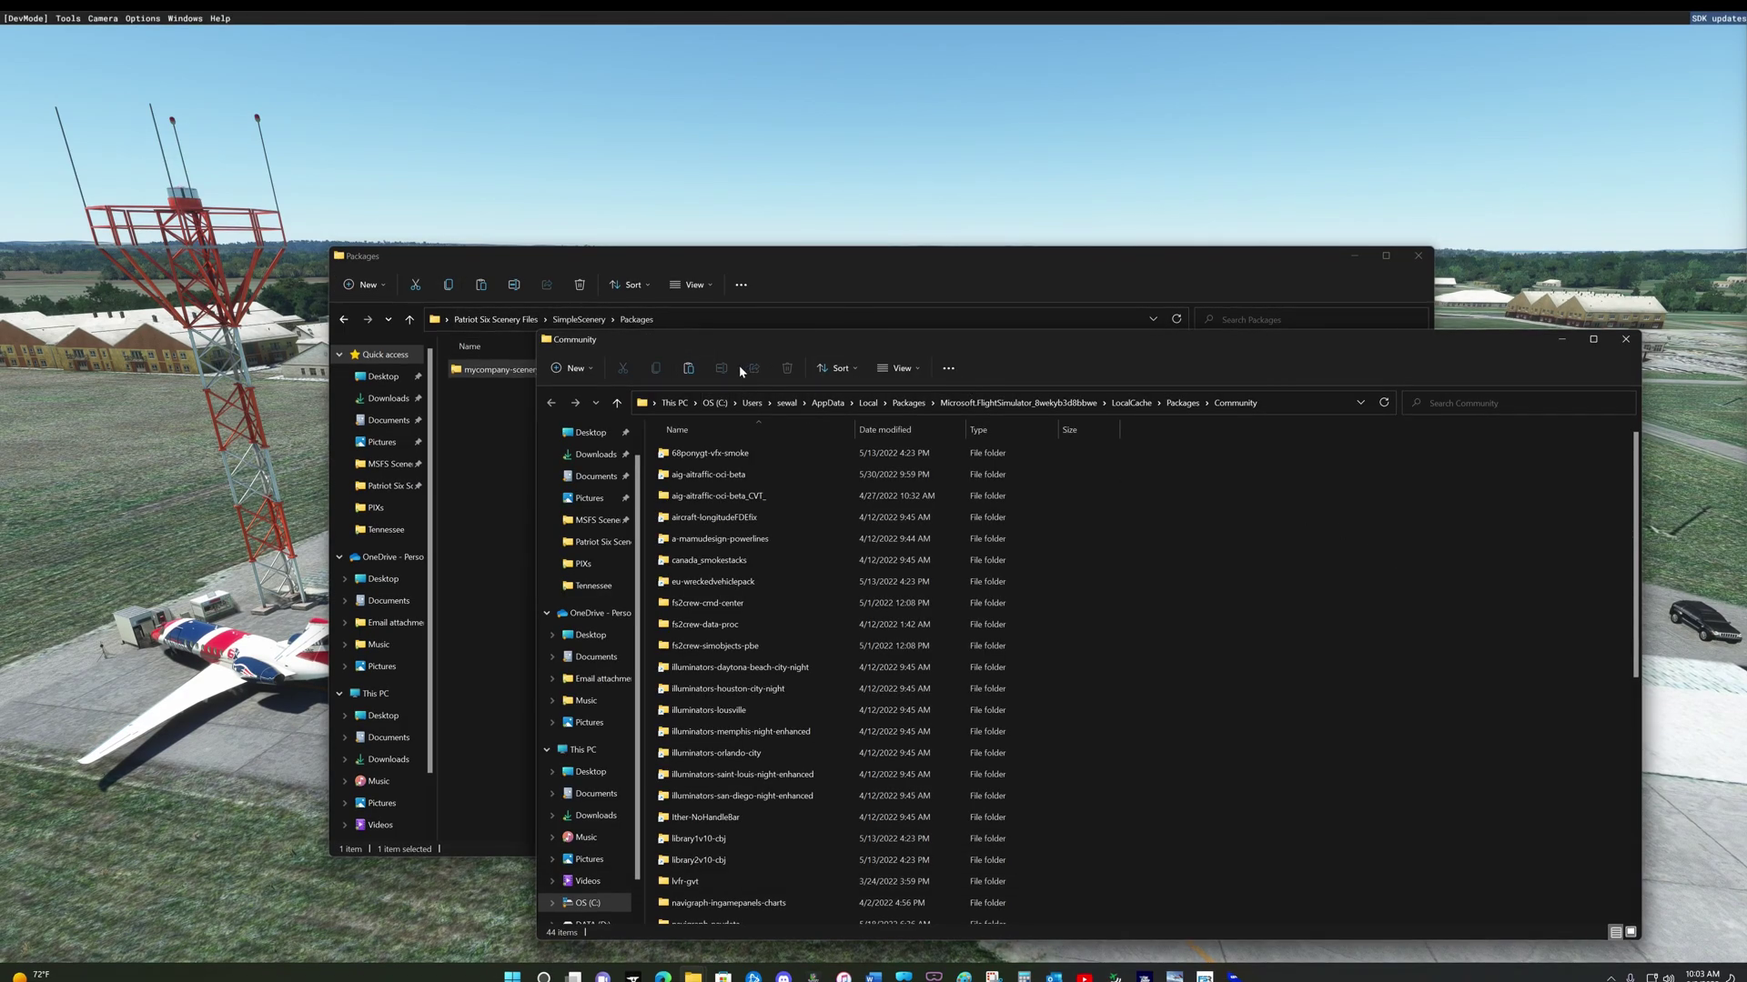
drag(738, 340, 719, 405)
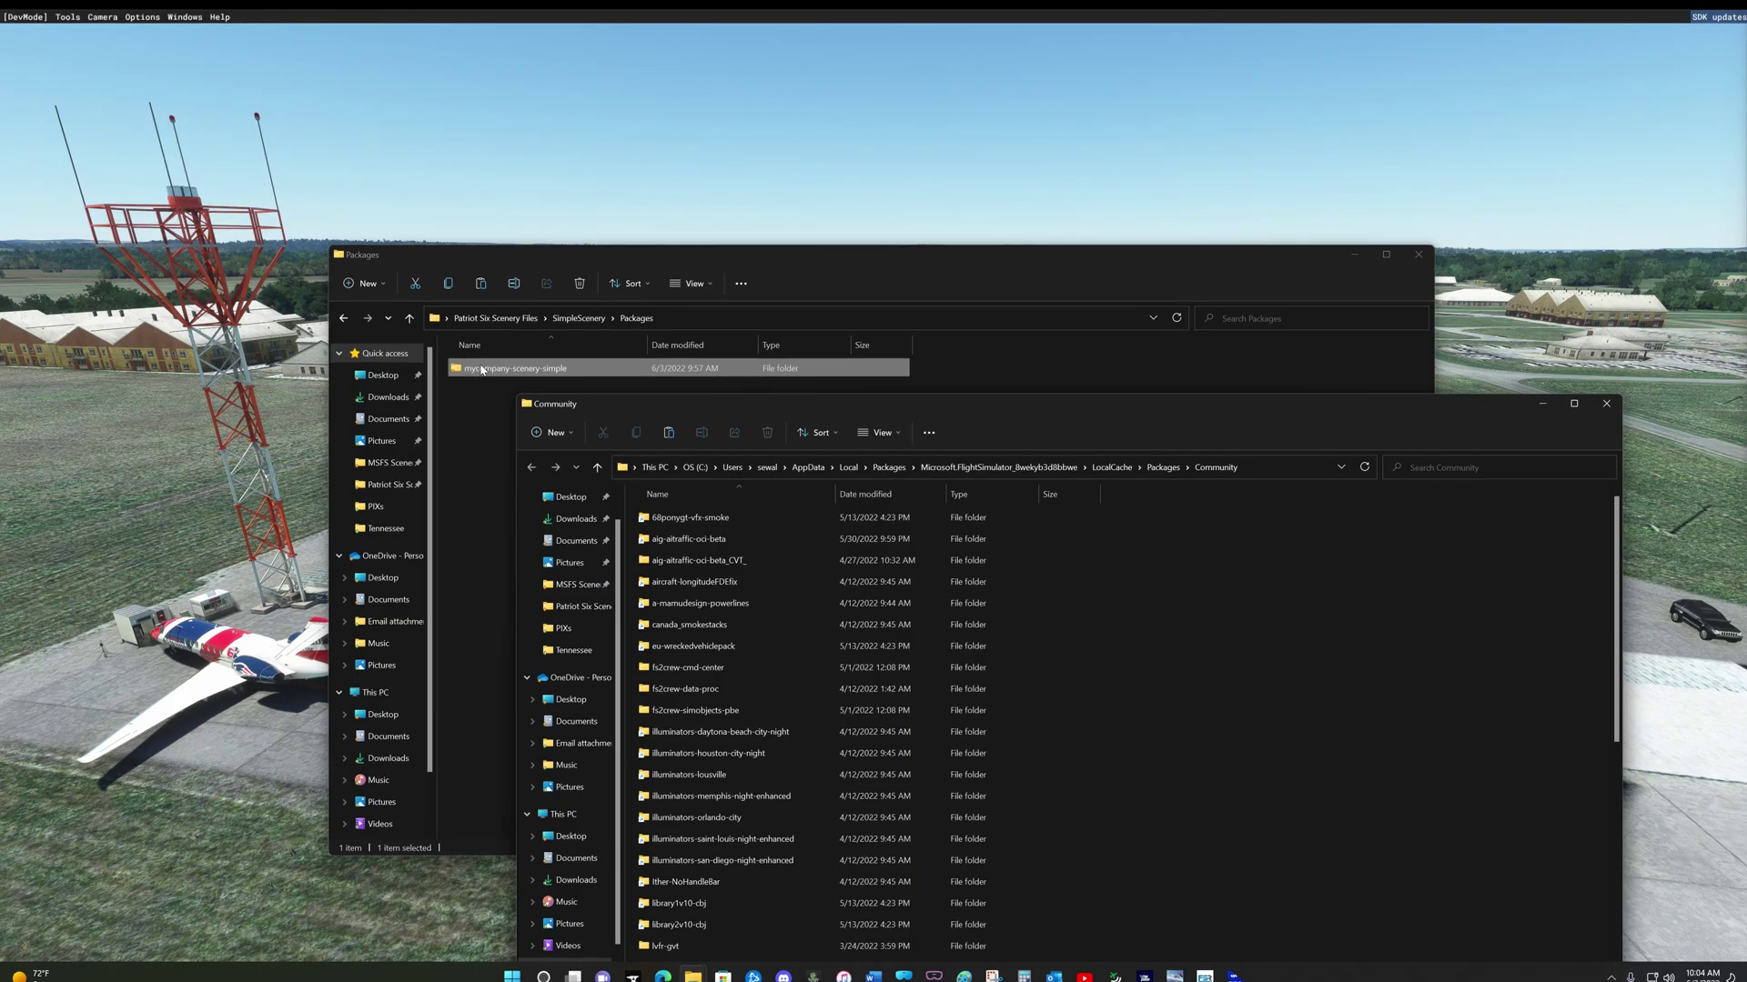
- Drag the package into Community and rename the copy patriotsix-testsample-scenery
drag(484, 368, 1111, 702)
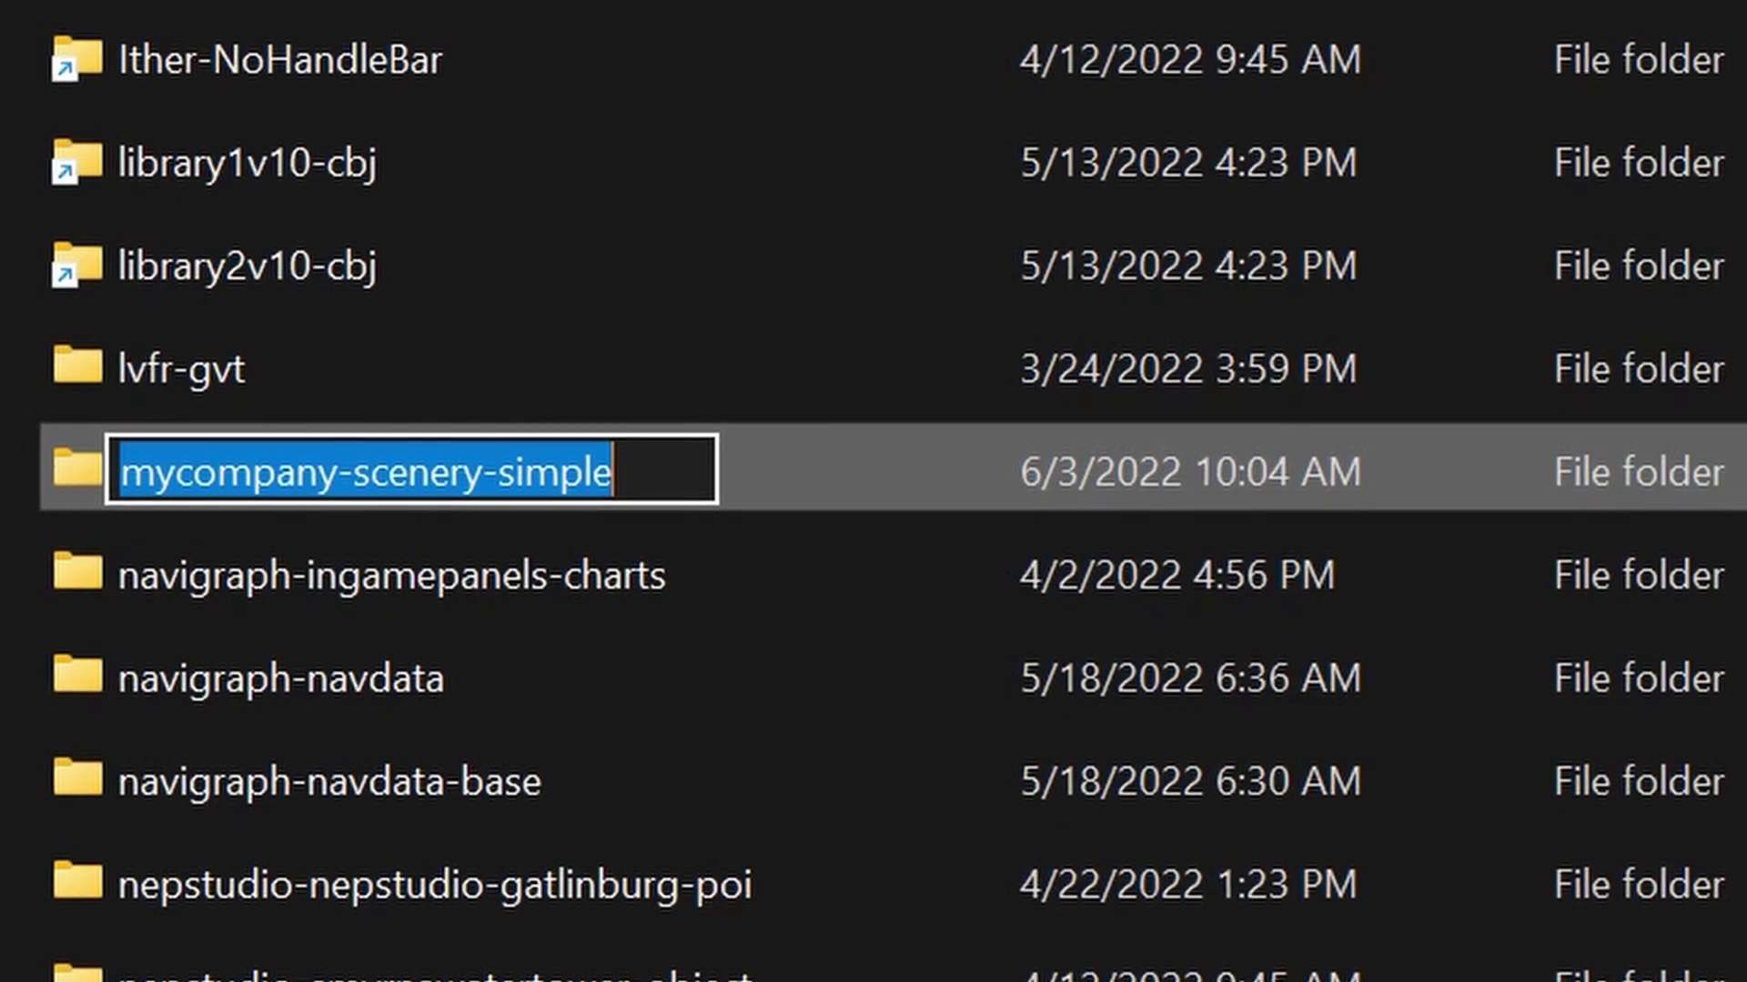
text(patriotsi)
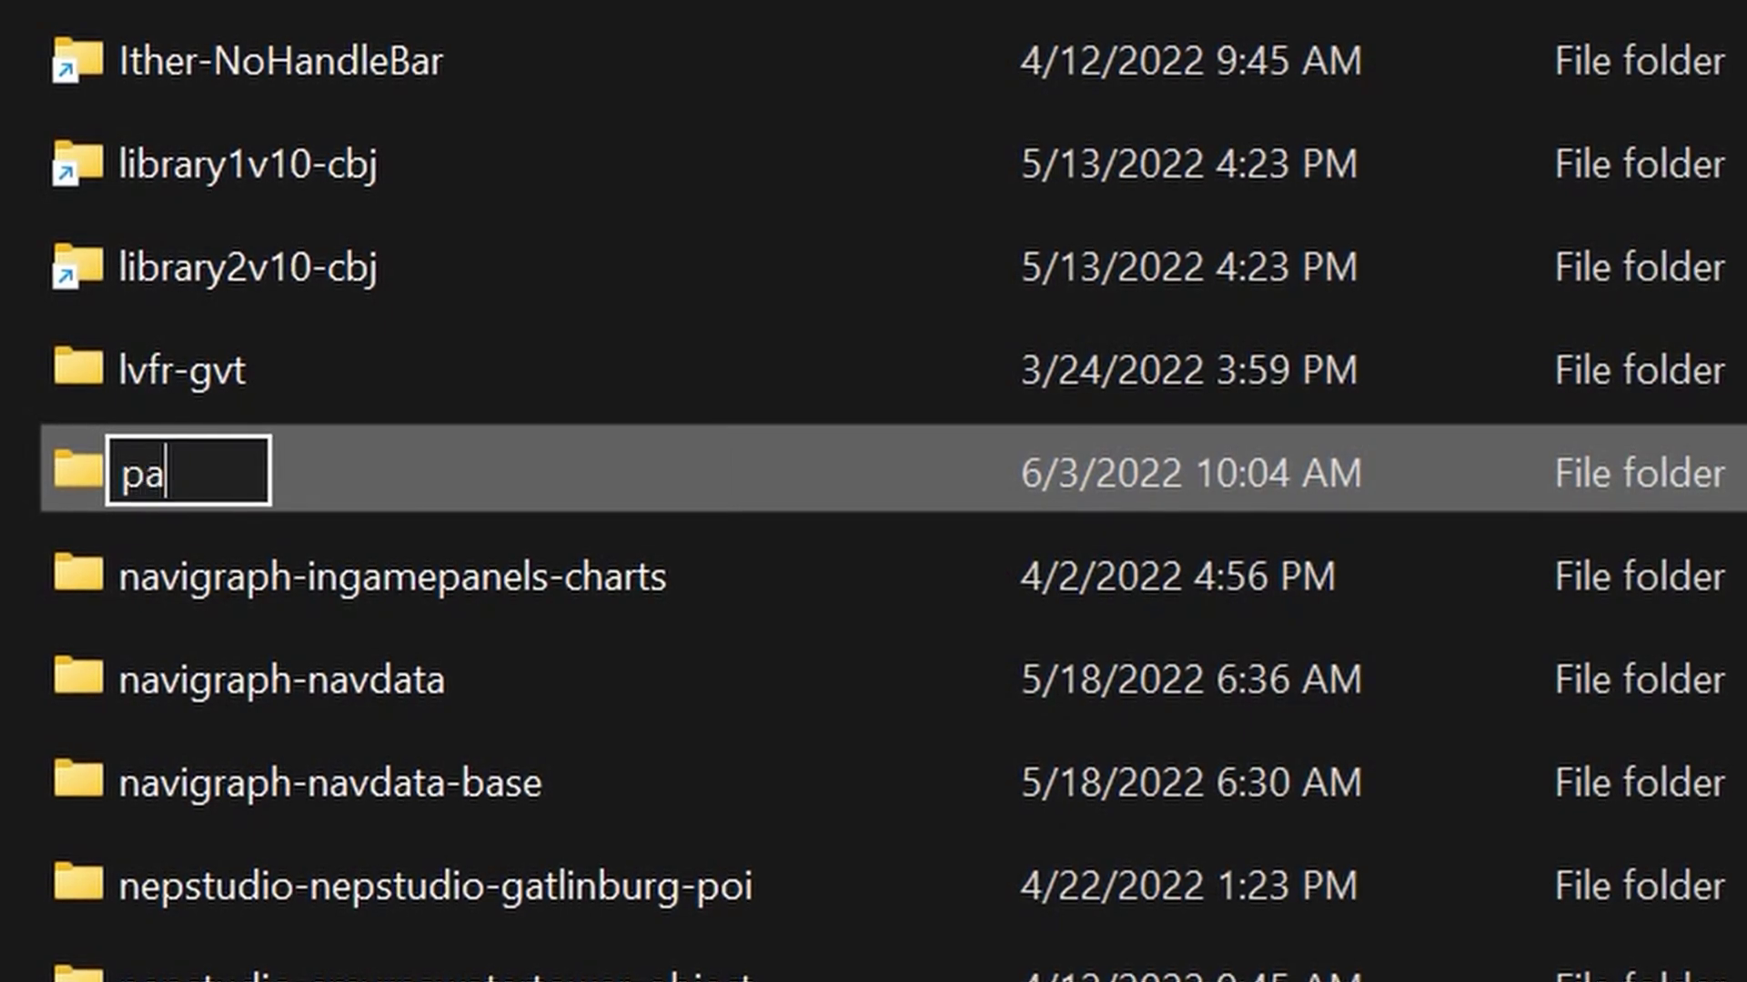
text(x-testsample-scenery)
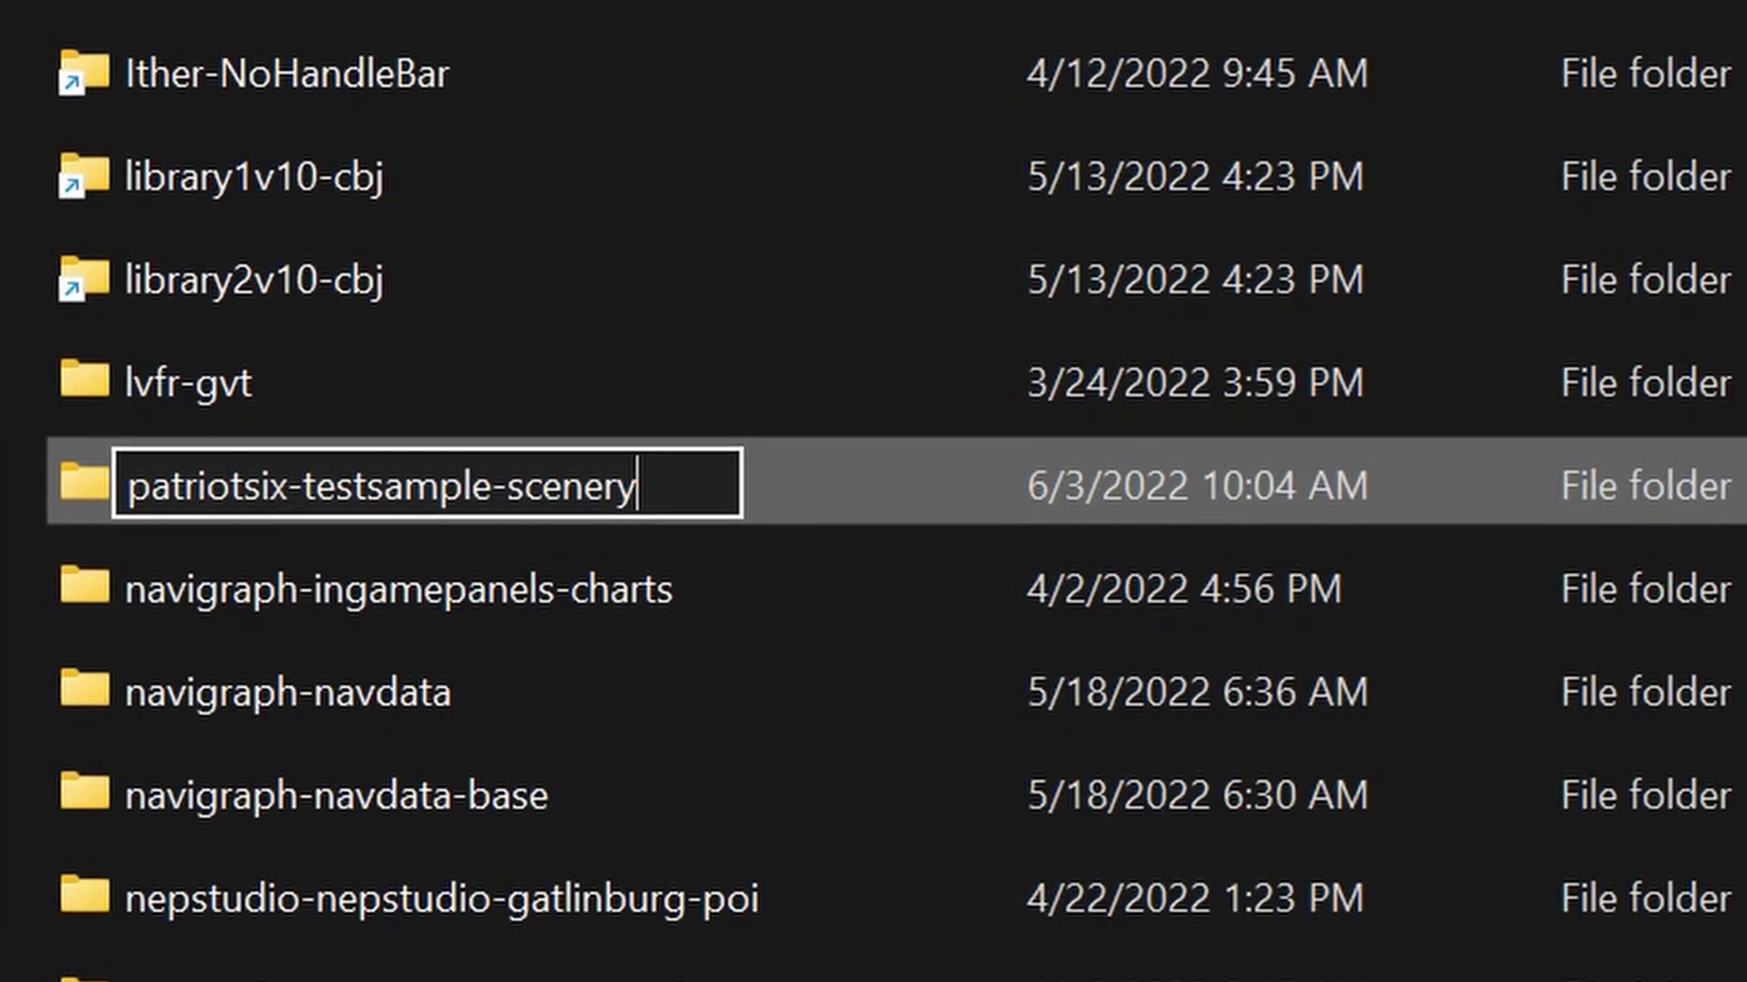
key(Return)
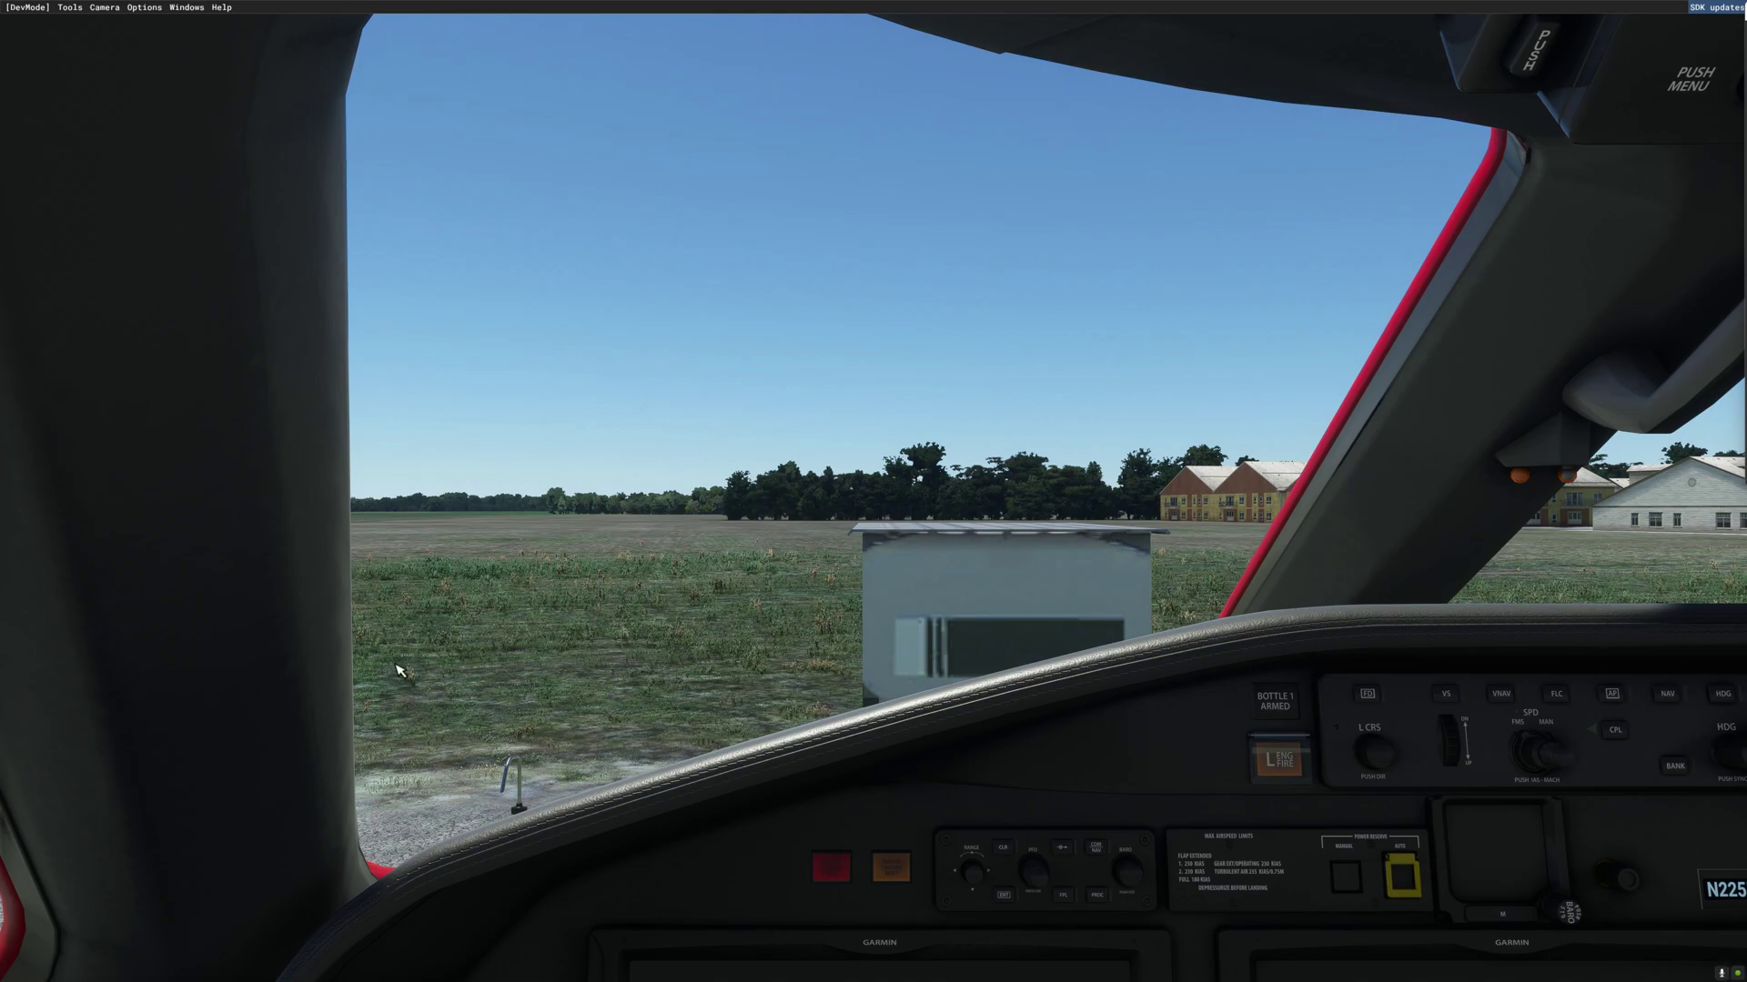
- Switch to the drone camera to view the street lamp beside the taxiway
key(Insert)
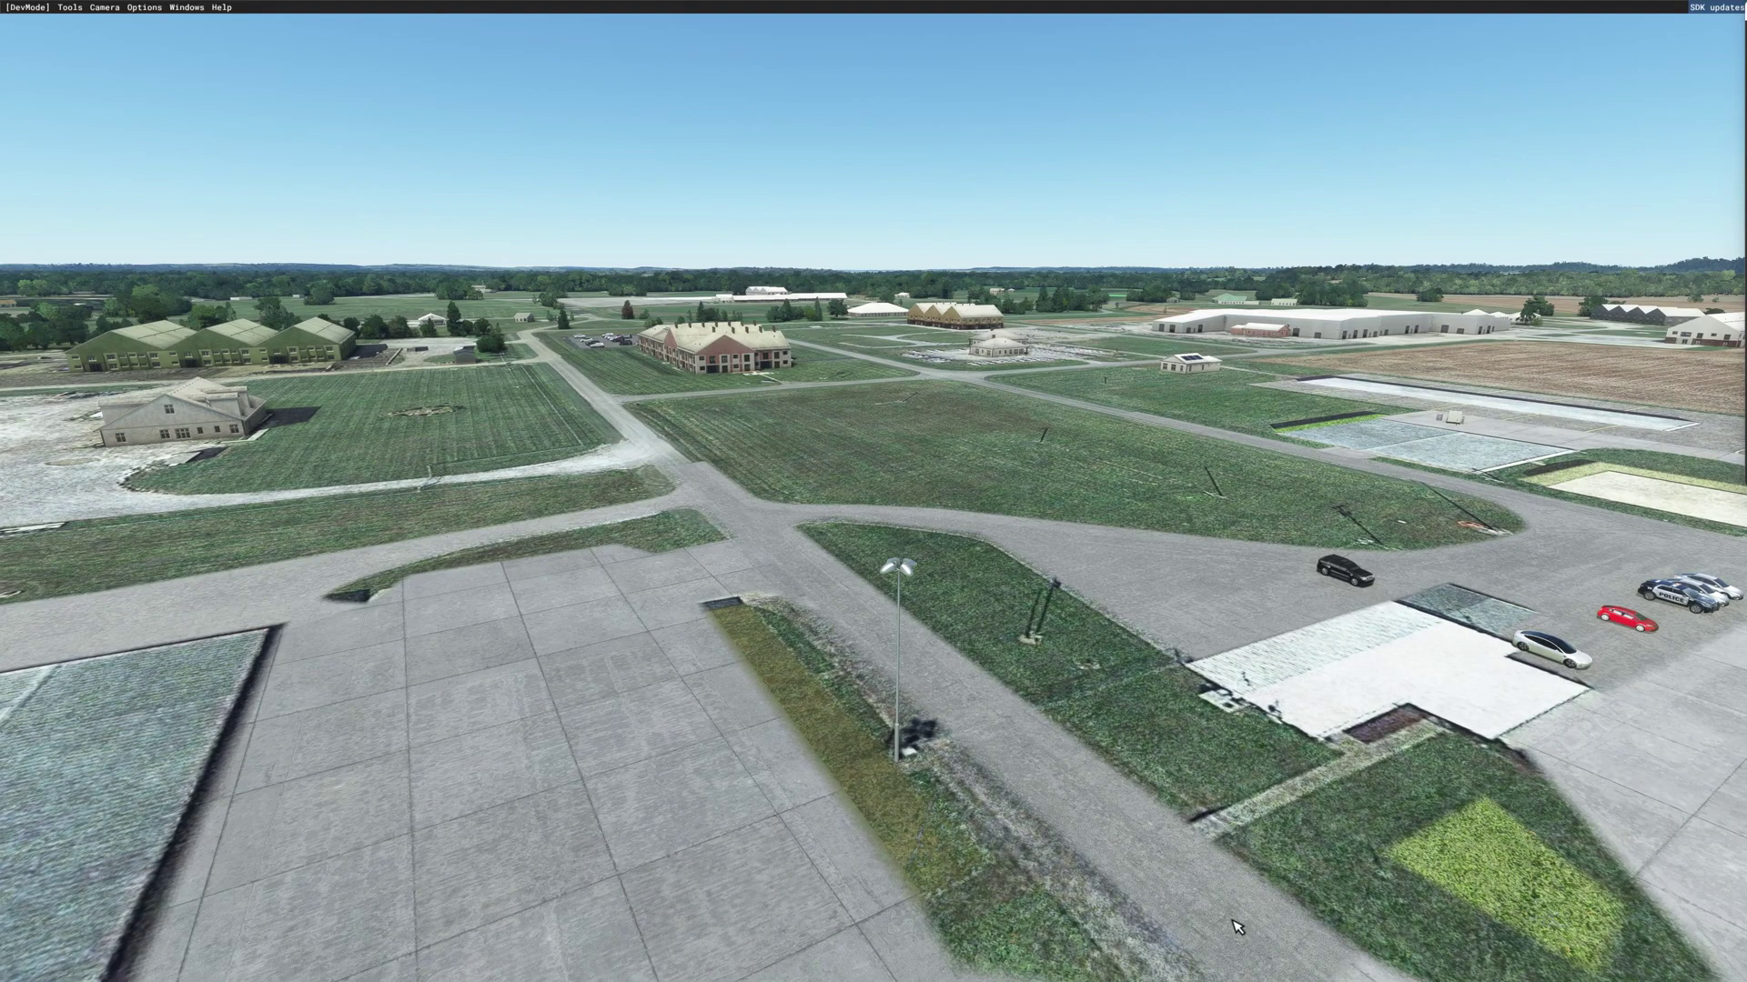